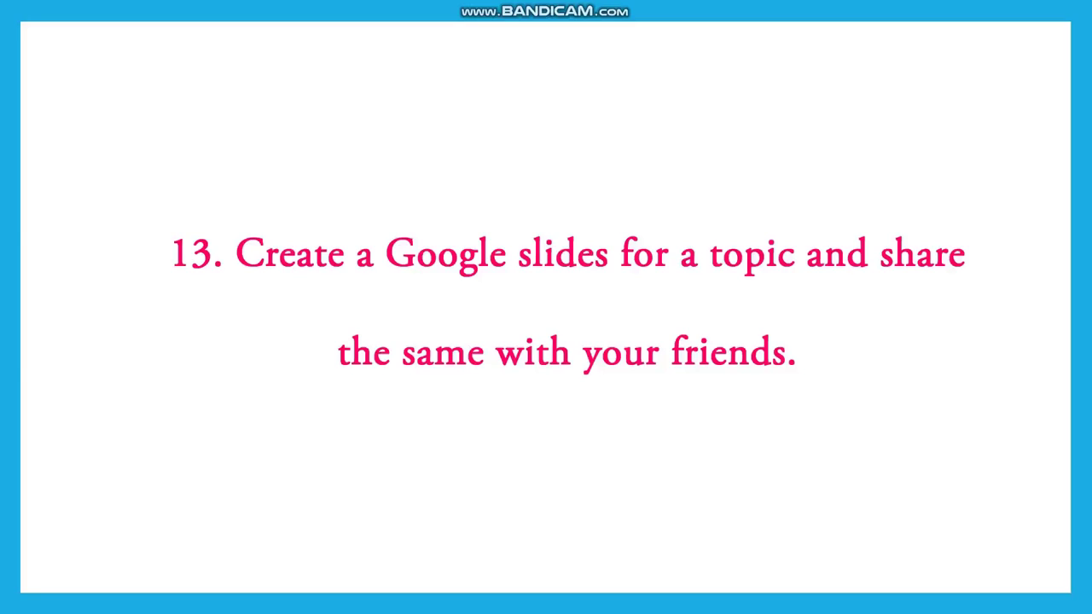
- Switch from the Bandicam title card to the Google Slides home page in Chrome
{"action": "key", "text": "alt+Tab"}
{"action": "key", "text": "alt+Tab"}
{"action": "key", "text": "alt+Tab"}
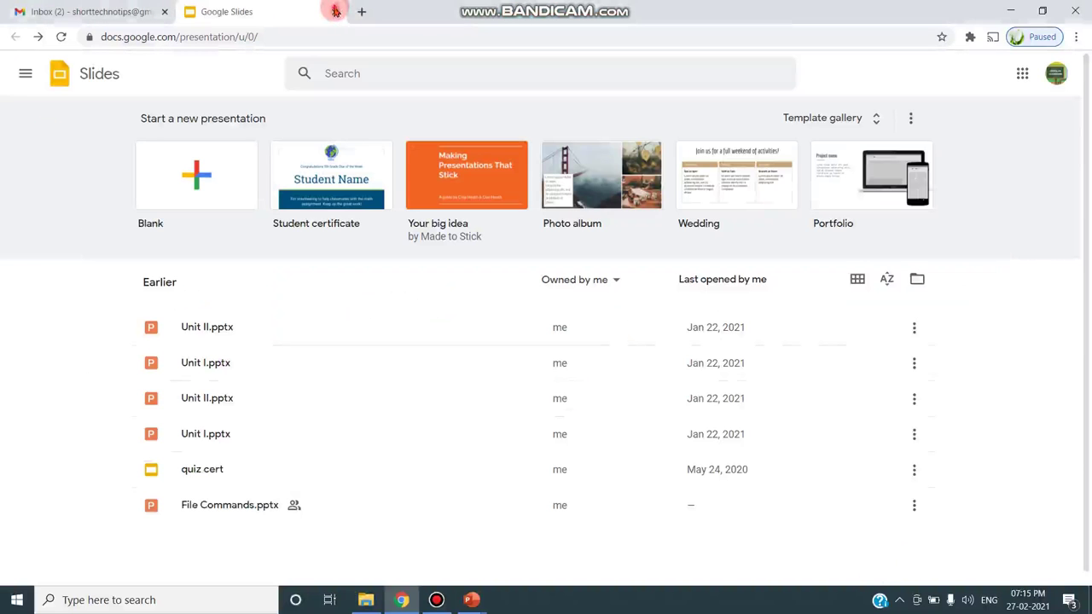
{"action": "left_click", "coordinate": [335, 11]}
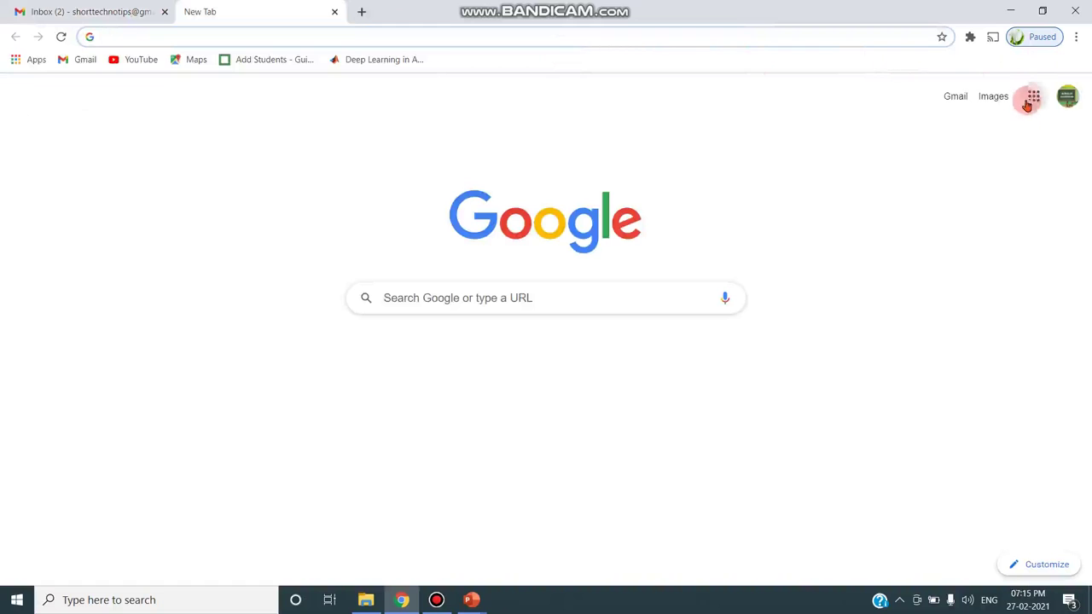
{"action": "left_click", "coordinate": [1030, 101]}
{"action": "scroll", "coordinate": [1035, 255], "scroll_direction": "down", "scroll_amount": 4}
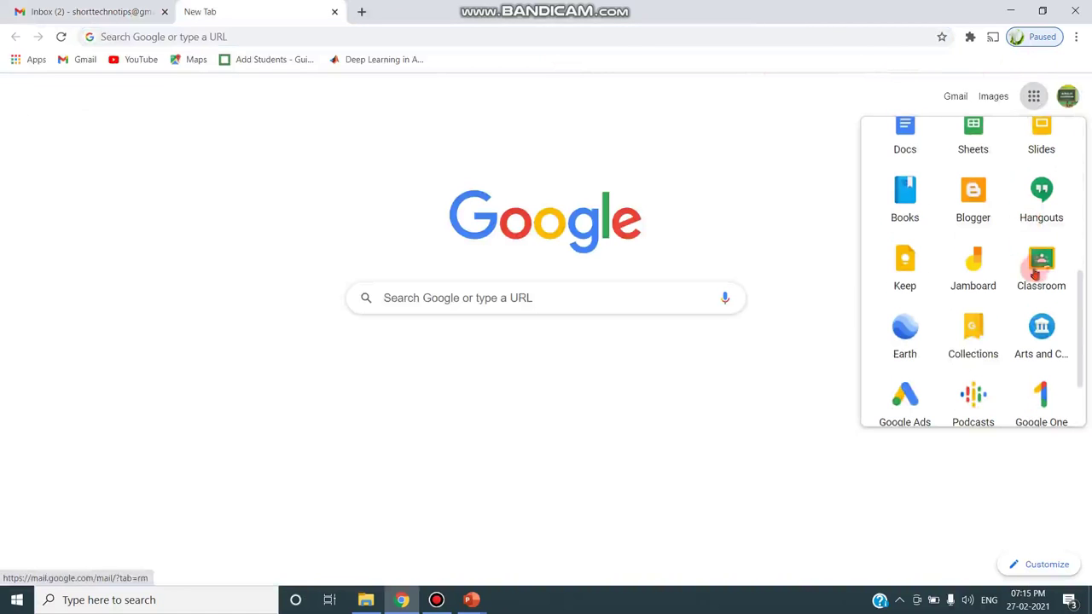
{"action": "scroll", "coordinate": [967, 341], "scroll_direction": "down", "scroll_amount": 1}
{"action": "scroll", "coordinate": [967, 342], "scroll_direction": "up", "scroll_amount": 6}
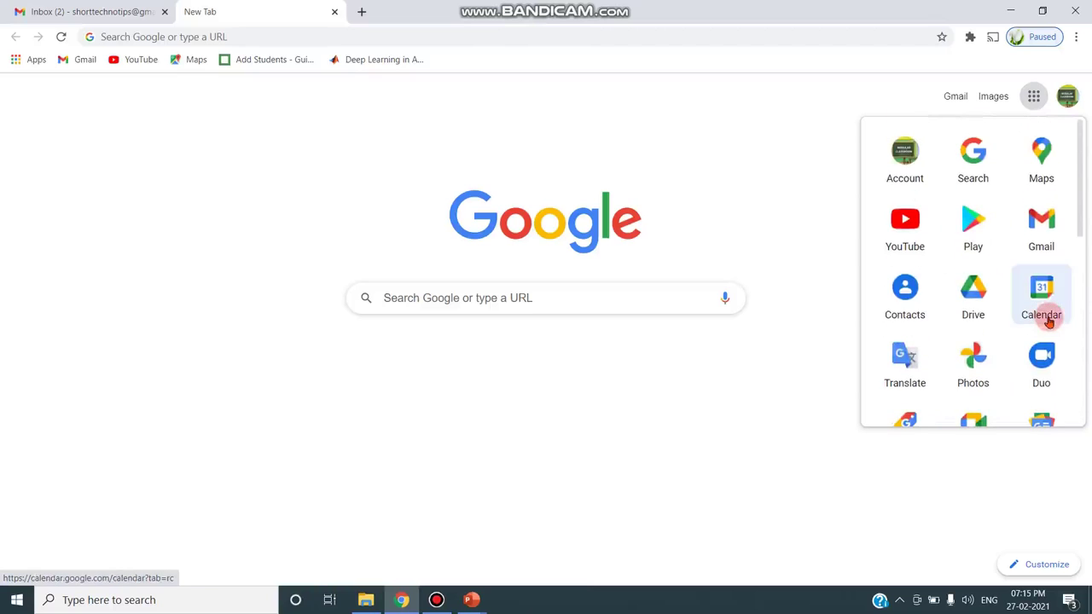
{"action": "scroll", "coordinate": [1049, 323], "scroll_direction": "down", "scroll_amount": 2}
{"action": "left_click", "coordinate": [1035, 315]}
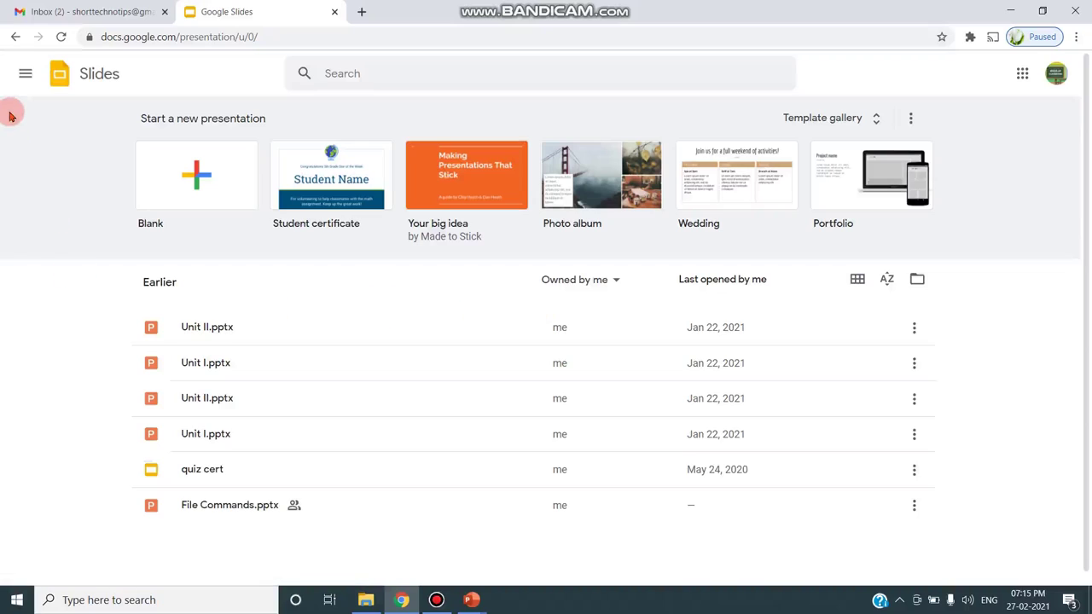
{"action": "left_click", "coordinate": [213, 175]}
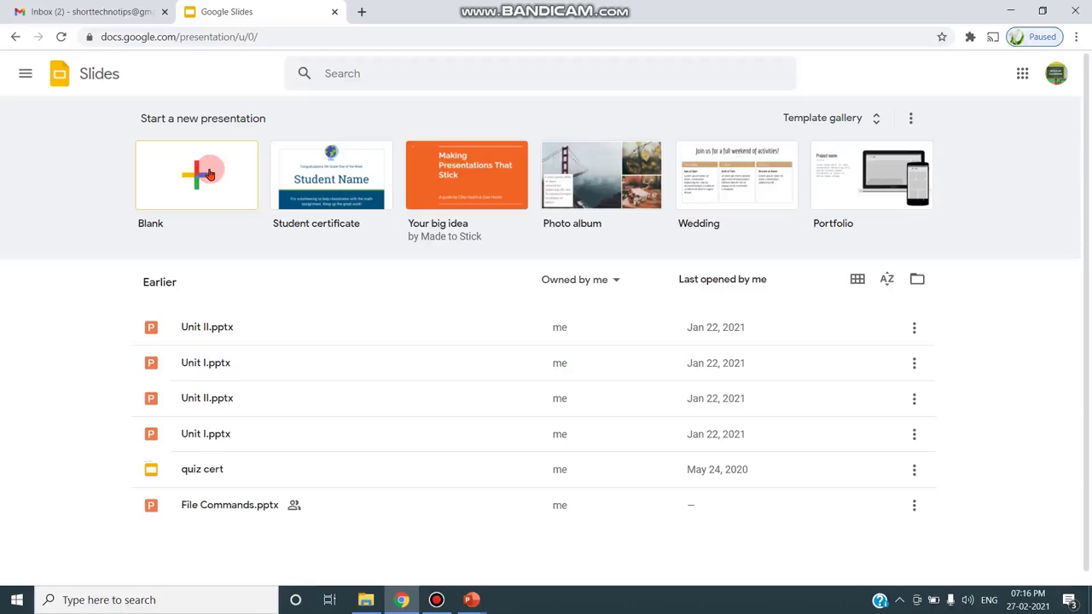
- Create a blank presentation and name it 'Computers'
{"action": "left_click", "coordinate": [209, 173]}
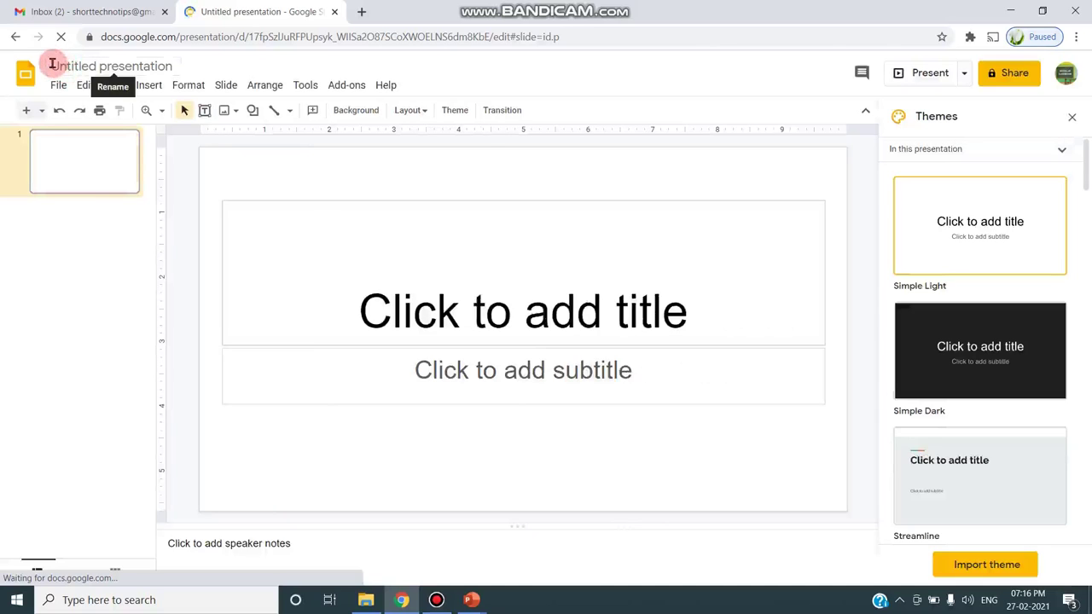
{"action": "left_click", "coordinate": [85, 67]}
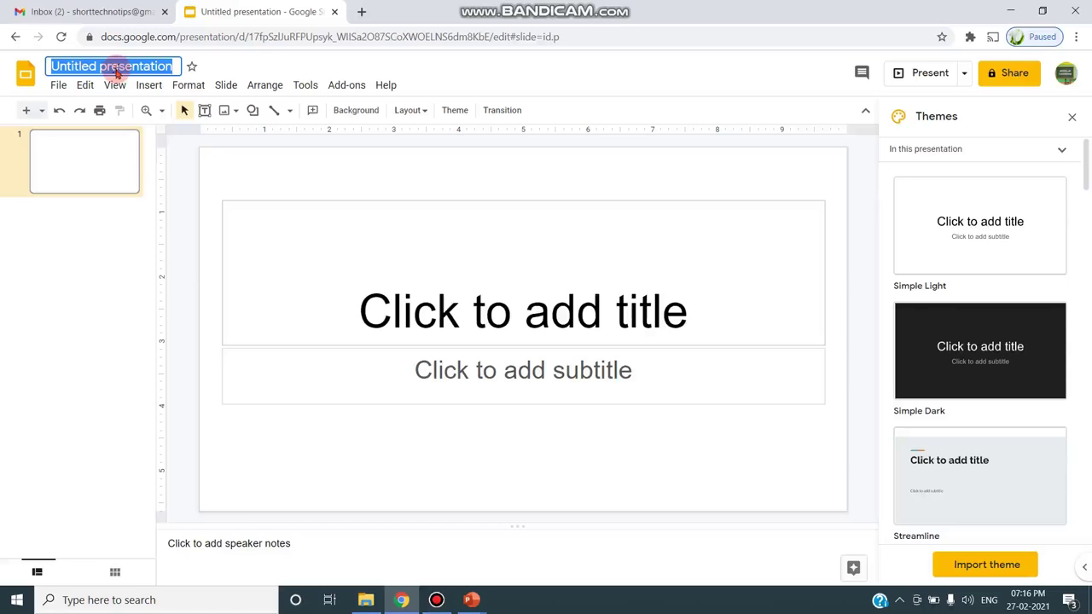
{"action": "type", "text": "Compu"}
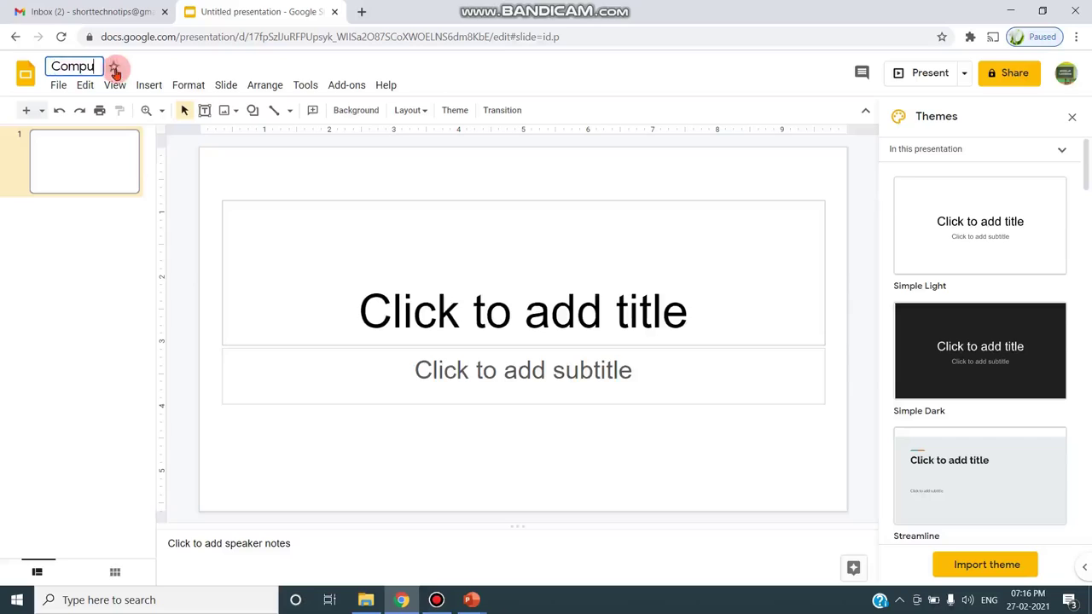
{"action": "type", "text": "ters"}
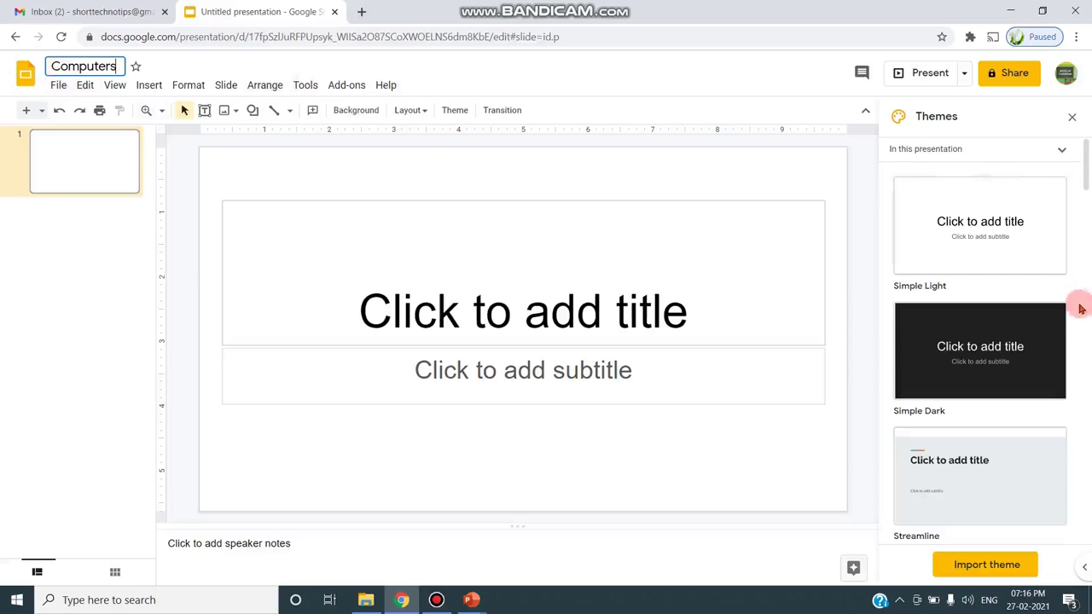
- Preview the Material, Geometric and Gameday themes, then apply Simple Light
{"action": "scroll", "coordinate": [998, 333], "scroll_direction": "down", "scroll_amount": 4}
{"action": "scroll", "coordinate": [998, 332], "scroll_direction": "down", "scroll_amount": 5}
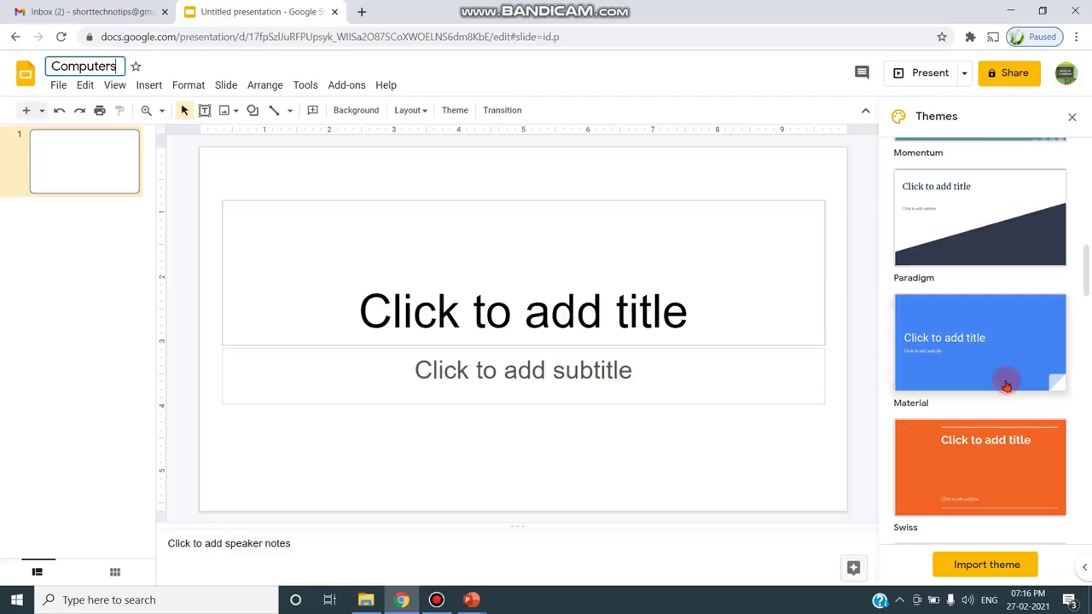
{"action": "left_click", "coordinate": [997, 345]}
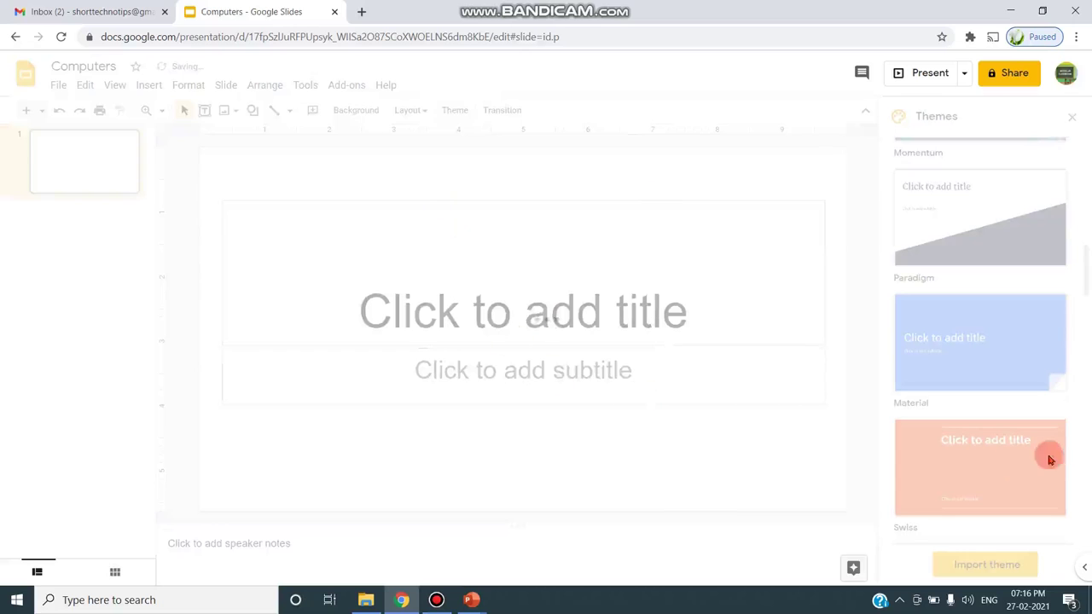
{"action": "scroll", "coordinate": [1033, 396], "scroll_direction": "down", "scroll_amount": 6}
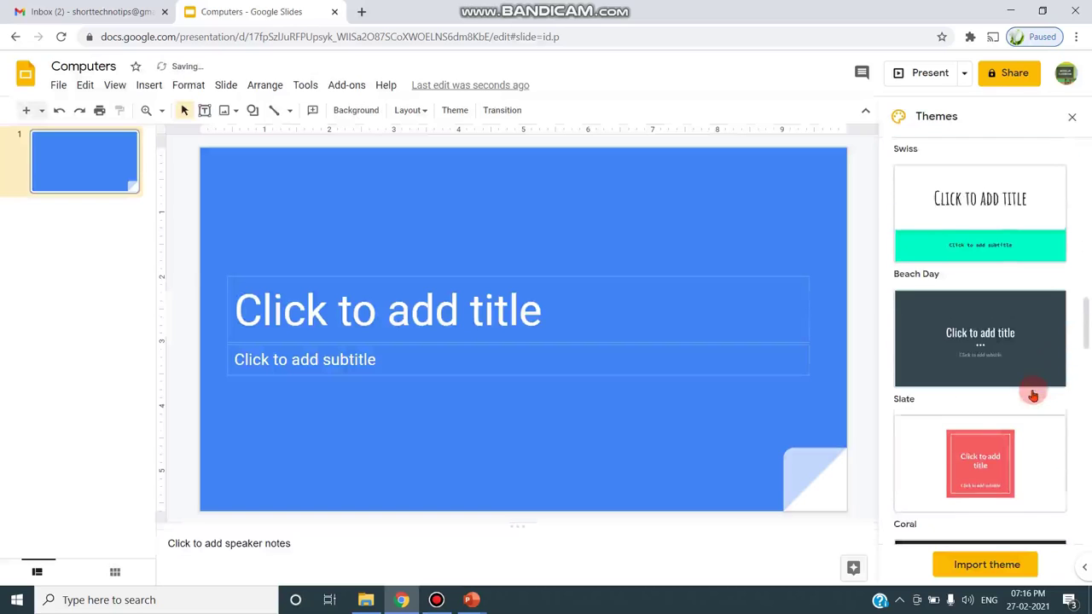
{"action": "scroll", "coordinate": [1033, 396], "scroll_direction": "down", "scroll_amount": 6}
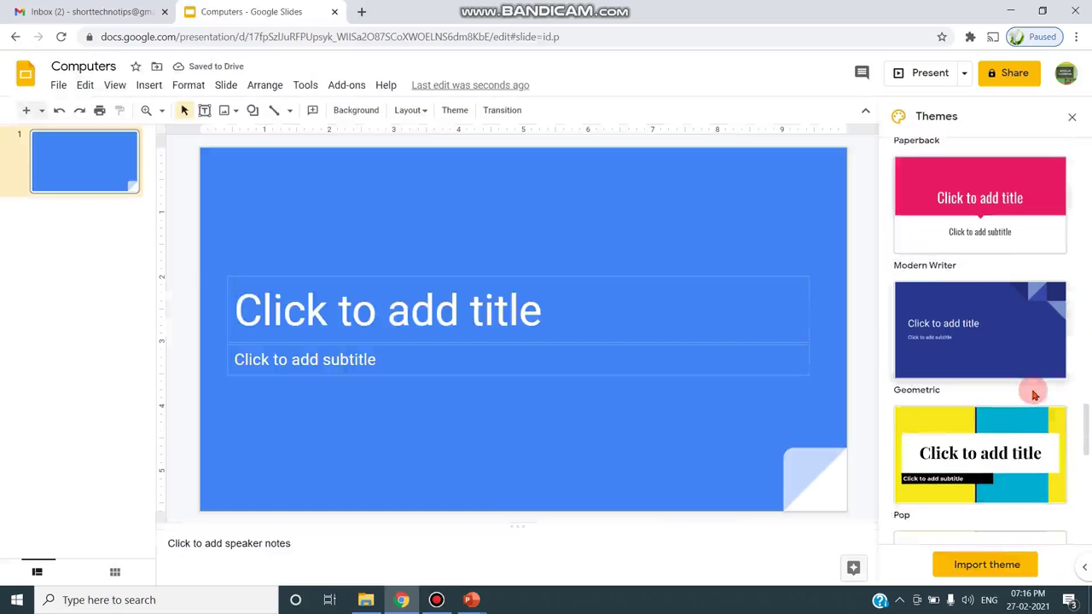
{"action": "left_click", "coordinate": [1021, 421]}
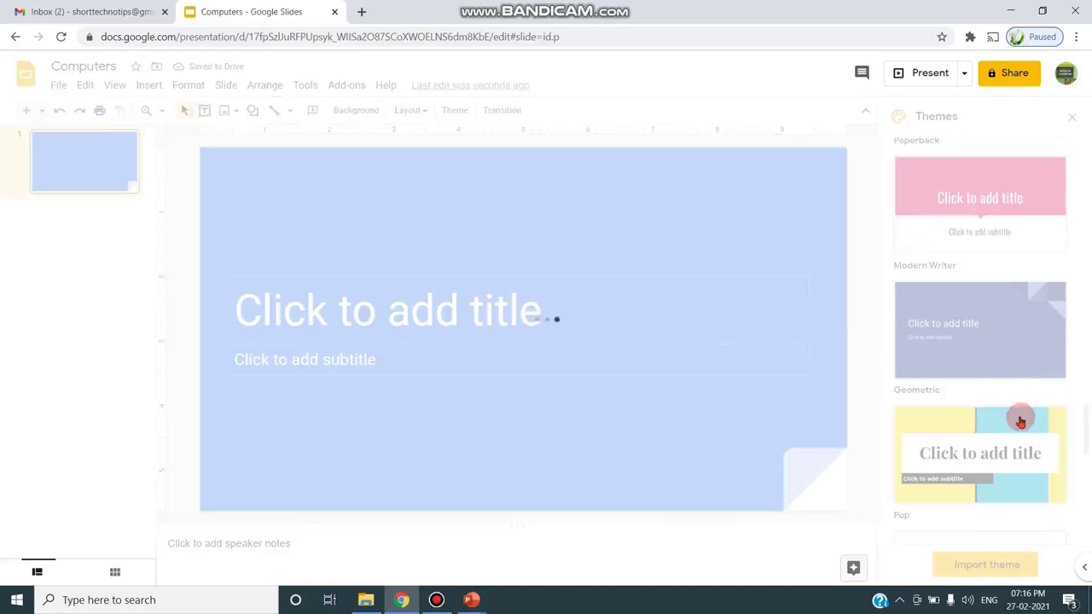
{"action": "scroll", "coordinate": [979, 543], "scroll_direction": "down", "scroll_amount": 1}
{"action": "scroll", "coordinate": [980, 543], "scroll_direction": "down", "scroll_amount": 4}
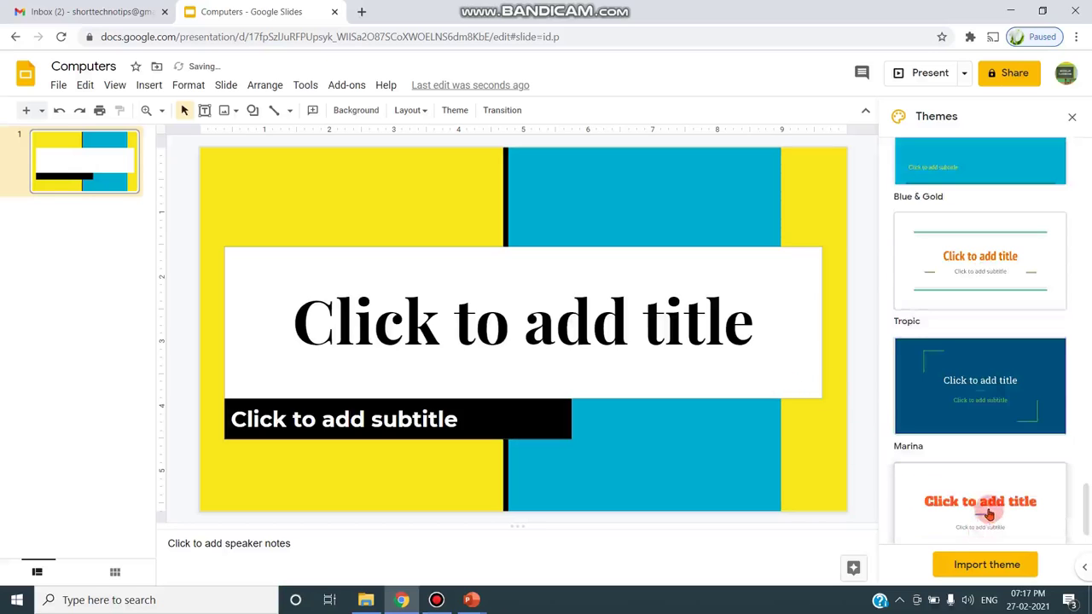
{"action": "left_click", "coordinate": [987, 506]}
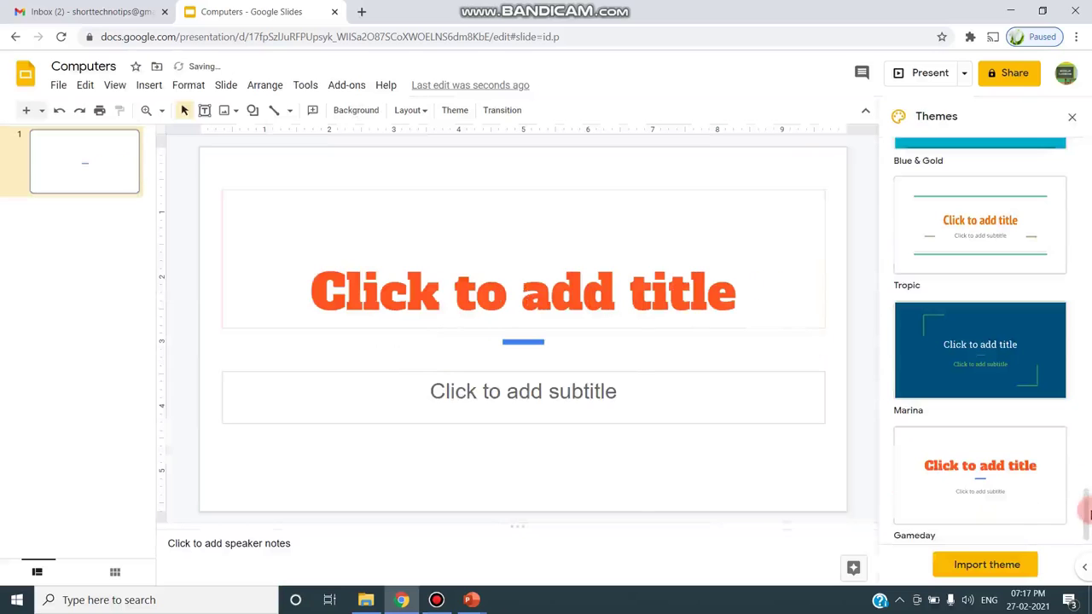
{"action": "left_click_drag", "start_coordinate": [1084, 503], "coordinate": [1072, 115]}
{"action": "left_click", "coordinate": [1006, 220]}
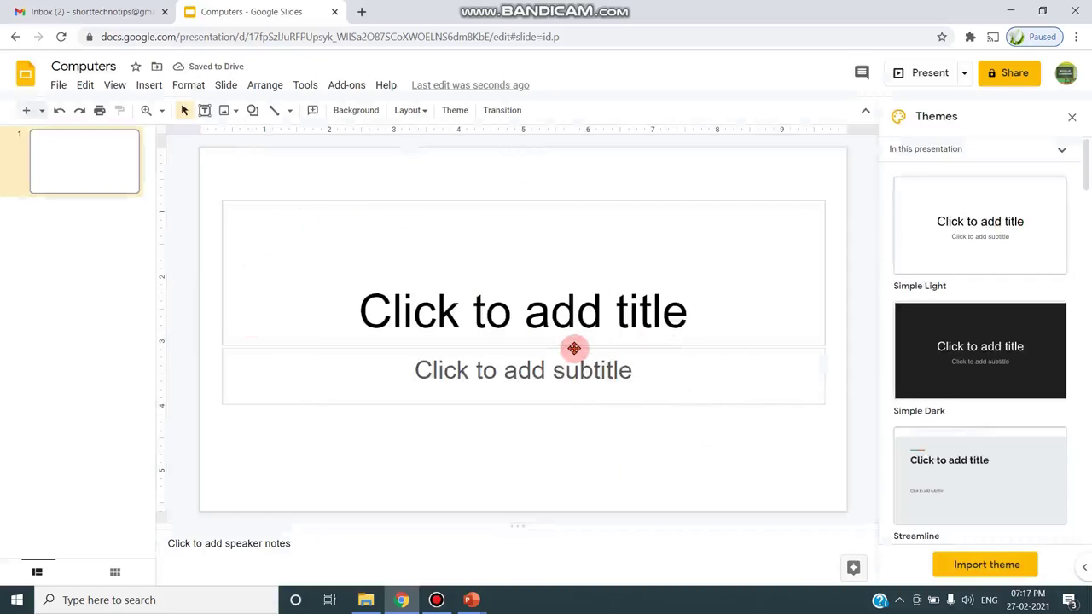
- Type 'Computers' as slide 1's title and 'Generations of Computers' as its subtitle
{"action": "left_click", "coordinate": [497, 314]}
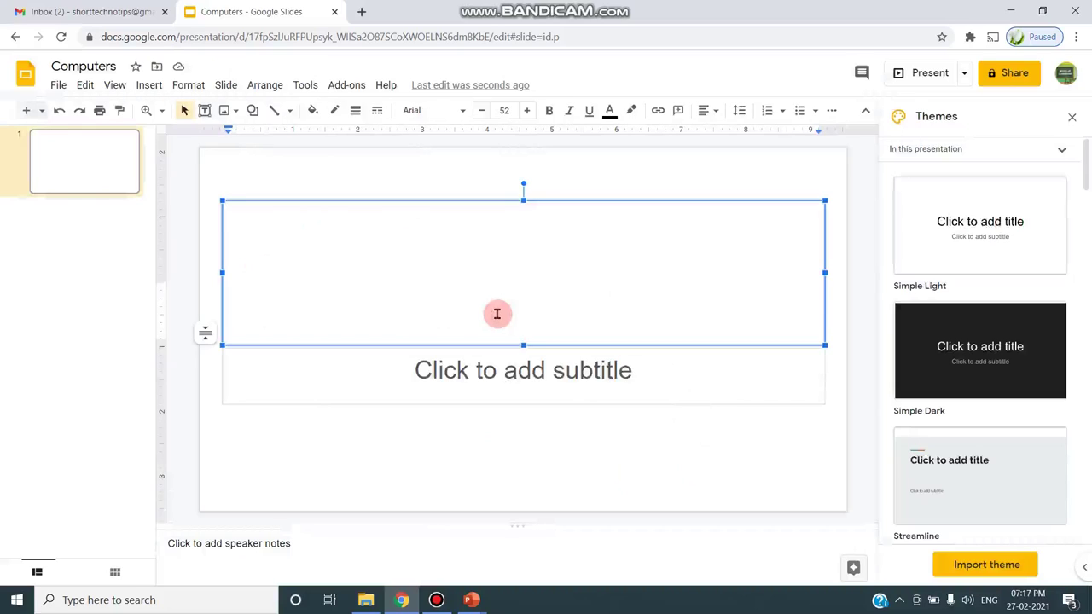
{"action": "type", "text": "Computers"}
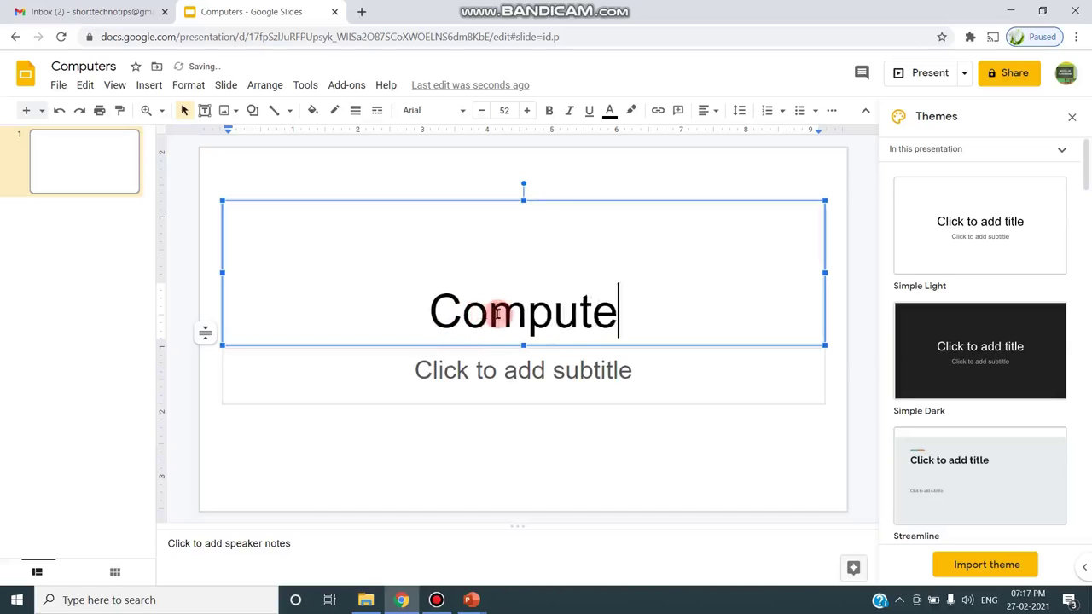
{"action": "left_click", "coordinate": [497, 359]}
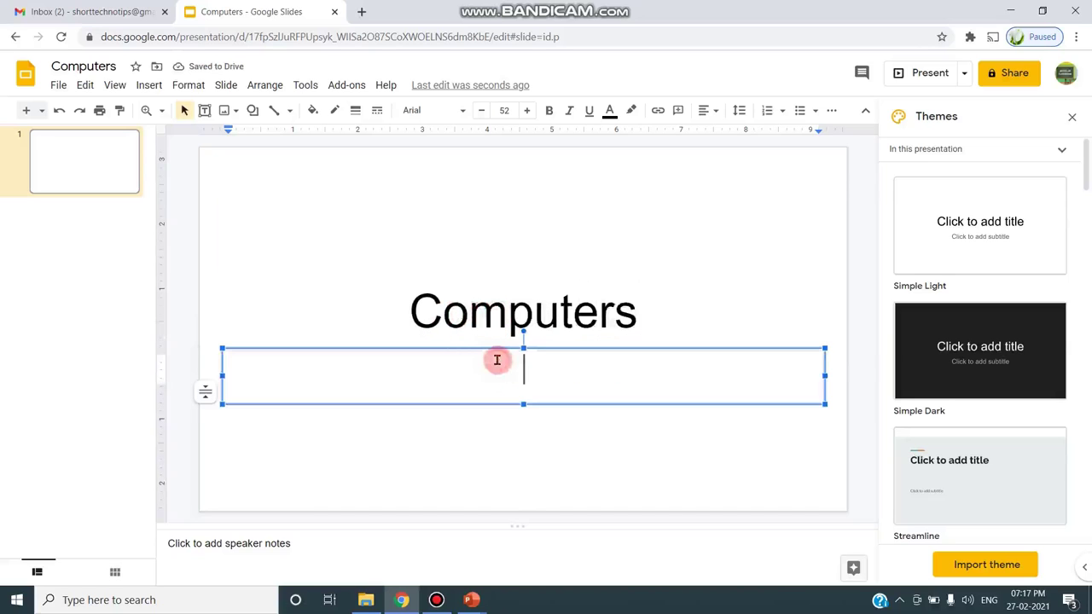
{"action": "type", "text": "Ge"}
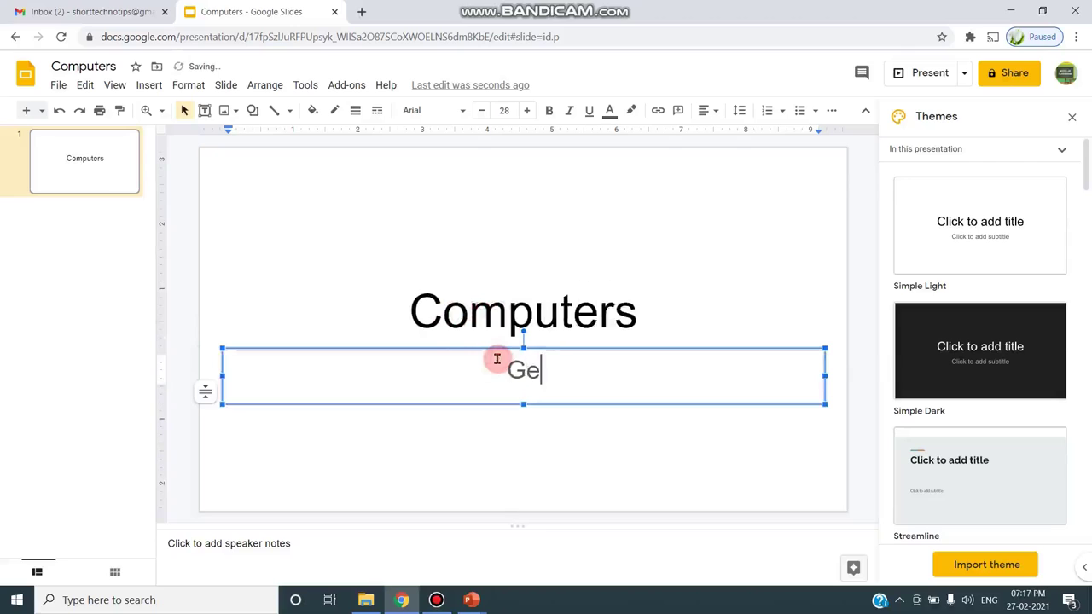
{"action": "type", "text": "nerati"}
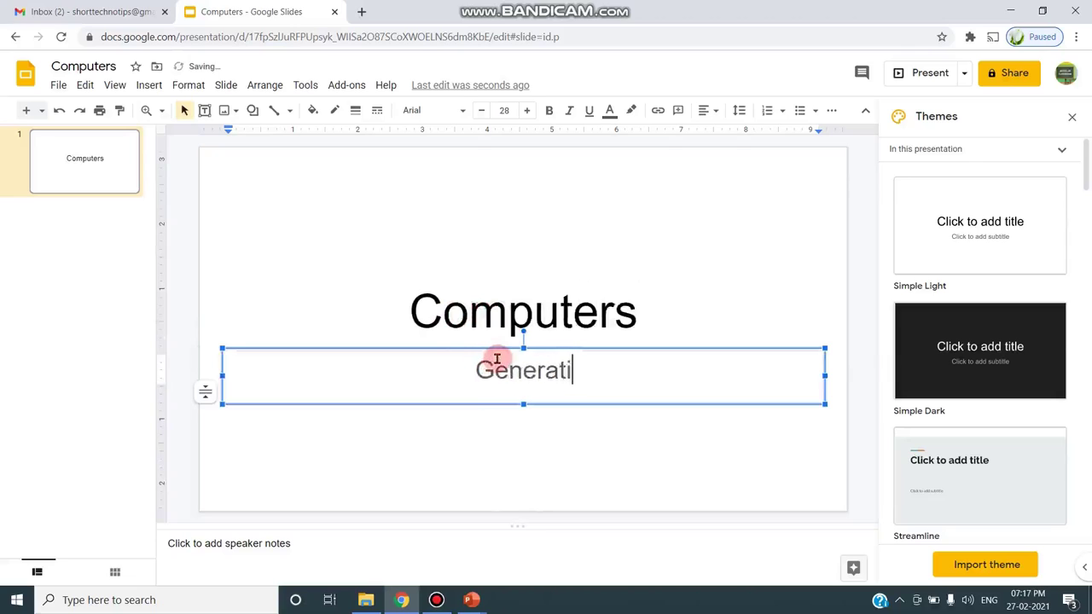
{"action": "type", "text": "ons of"}
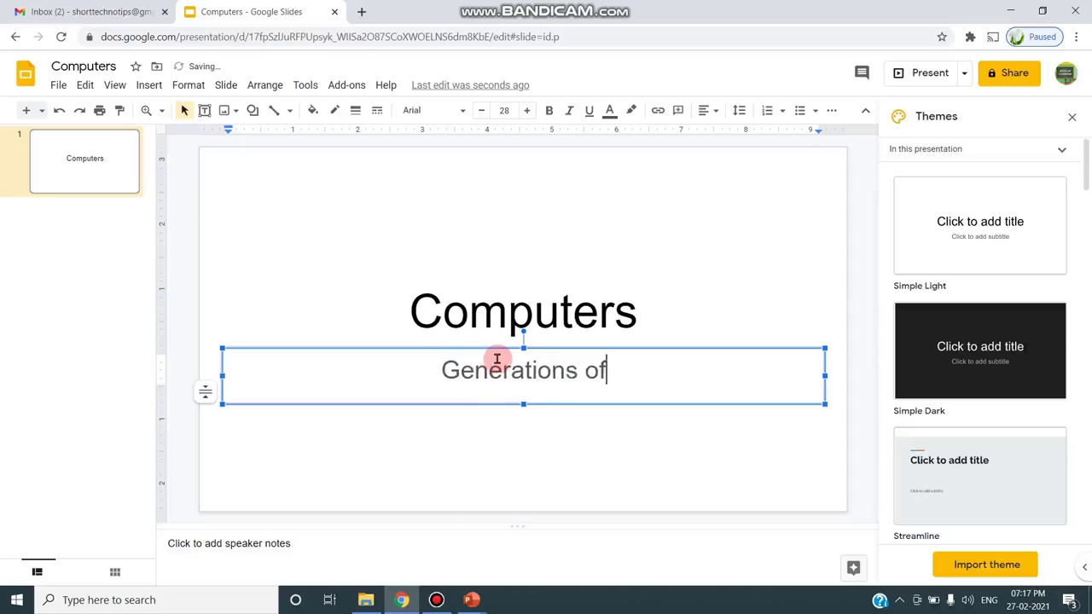
{"action": "type", "text": " Comp"}
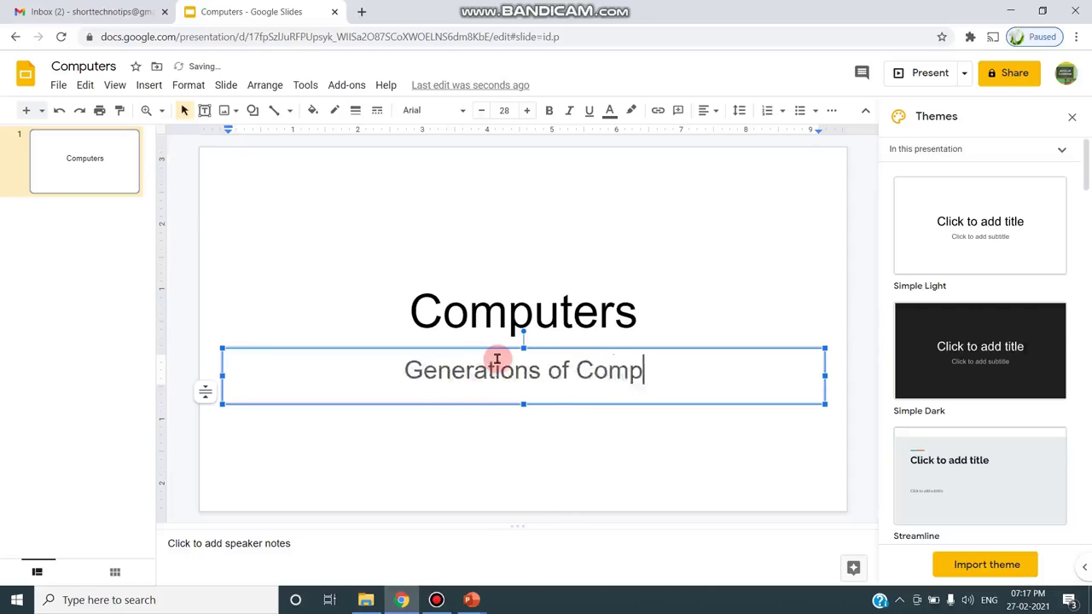
{"action": "type", "text": "uters"}
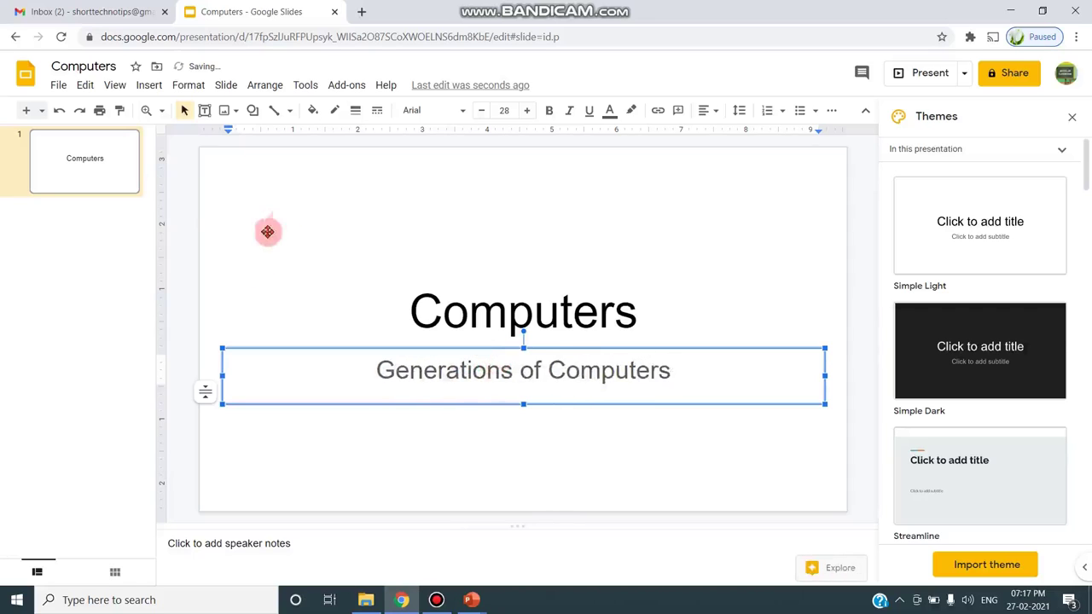
{"action": "left_click", "coordinate": [73, 229]}
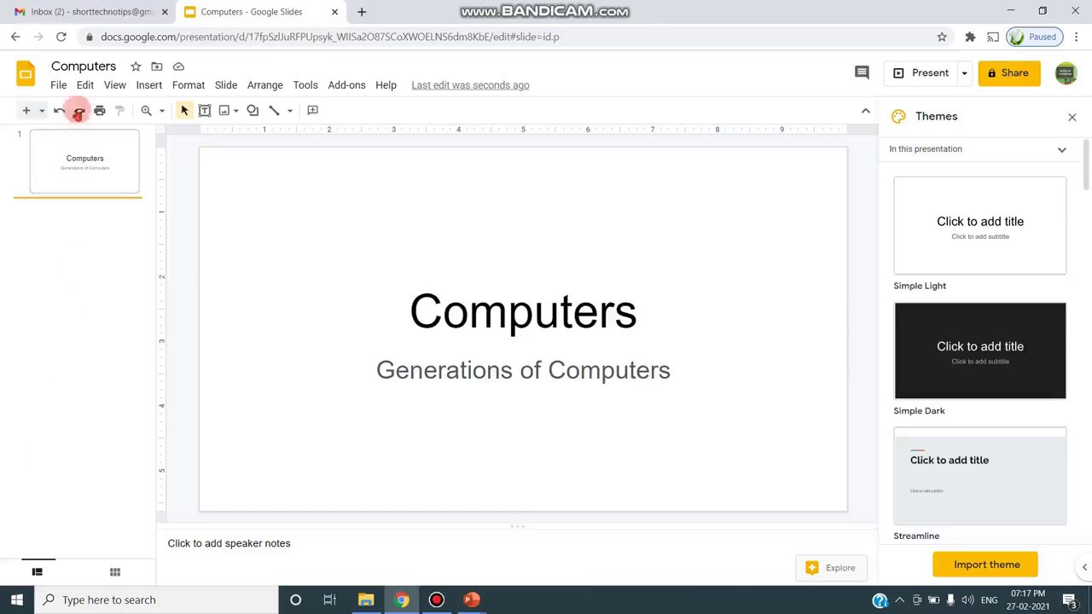
- Add a second slide and paste slide 1's subtitle 'Generations of Computers' as its title
{"action": "right_click", "coordinate": [72, 222]}
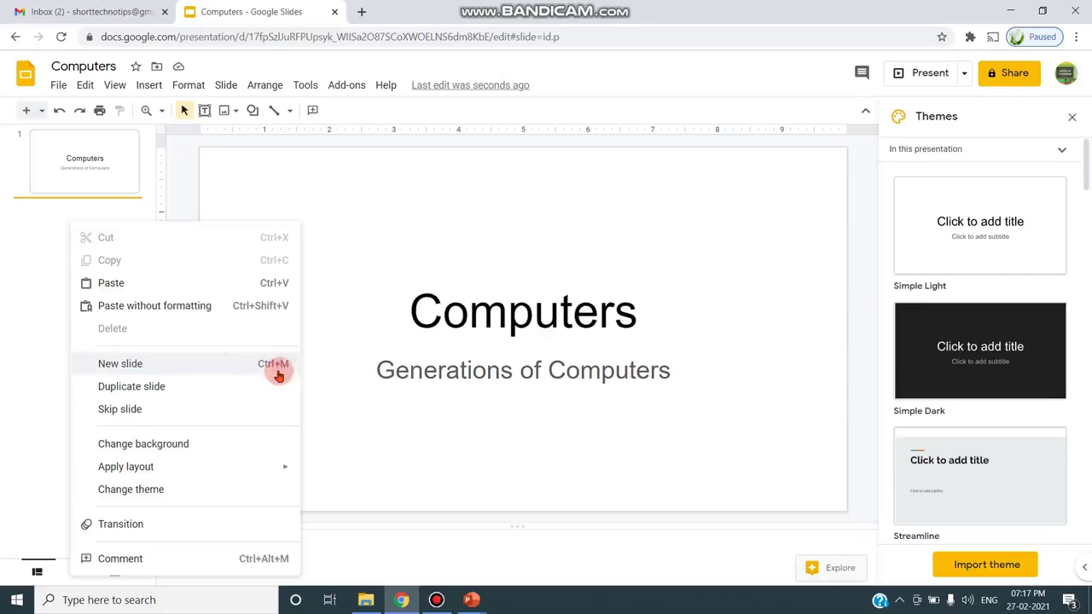
{"action": "left_click", "coordinate": [151, 365]}
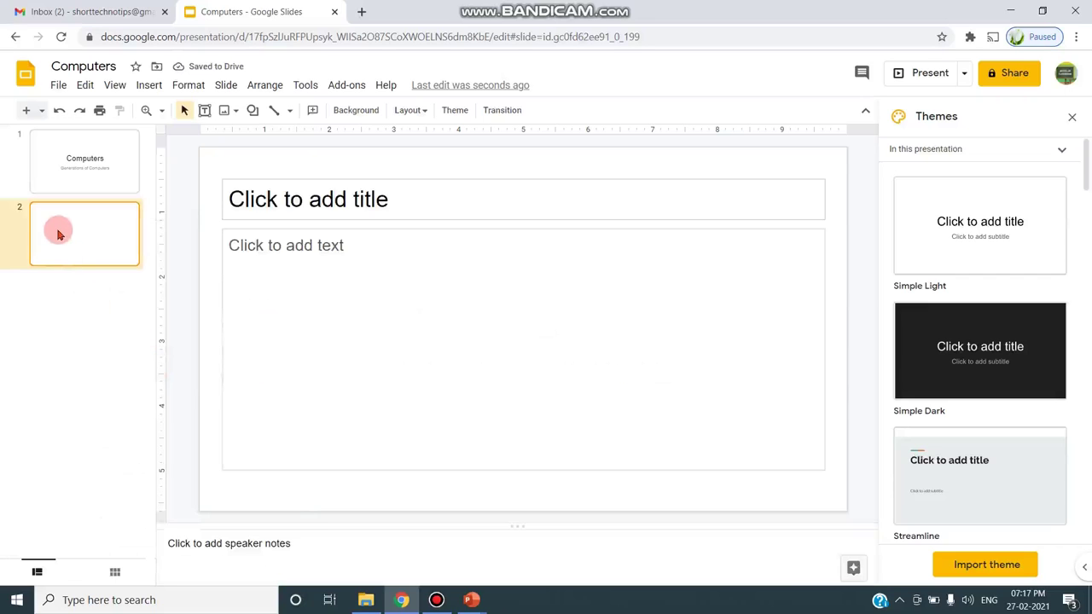
{"action": "left_click", "coordinate": [288, 189]}
{"action": "left_click", "coordinate": [100, 178]}
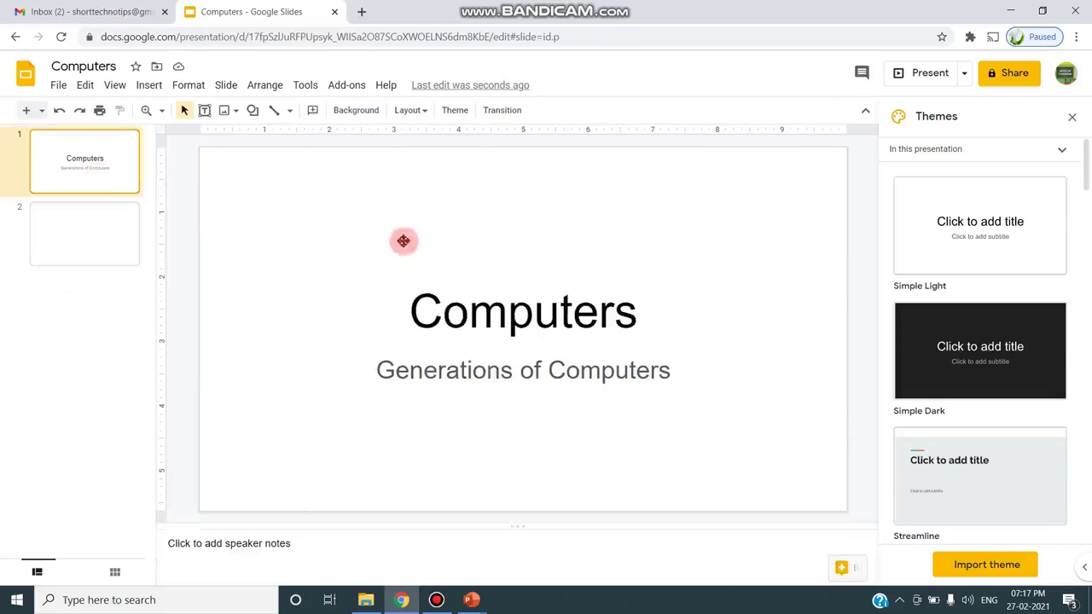
{"action": "triple_click", "coordinate": [473, 370]}
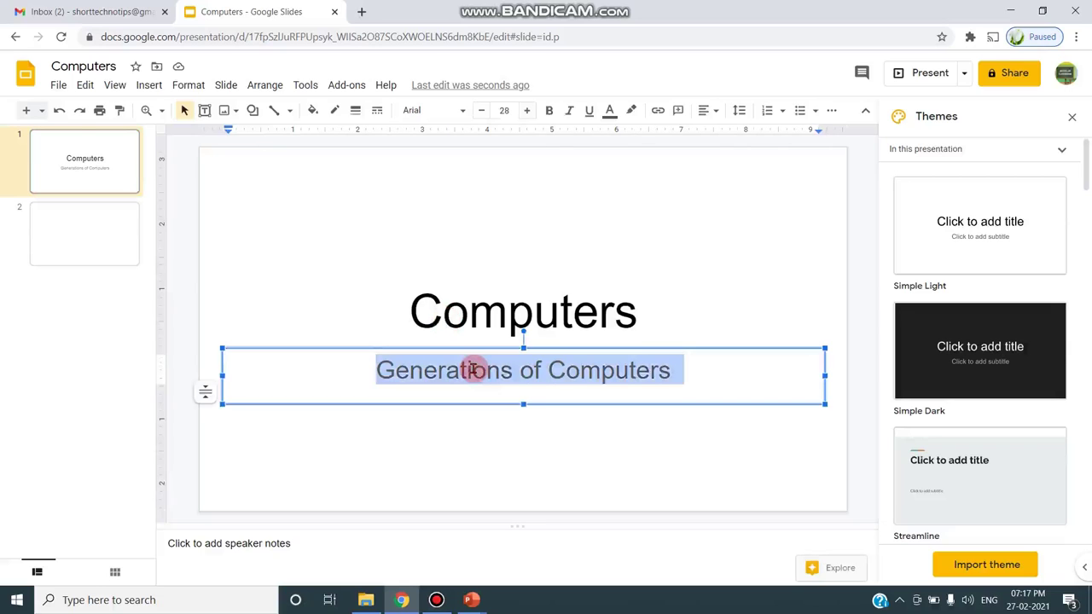
{"action": "left_click", "coordinate": [85, 84]}
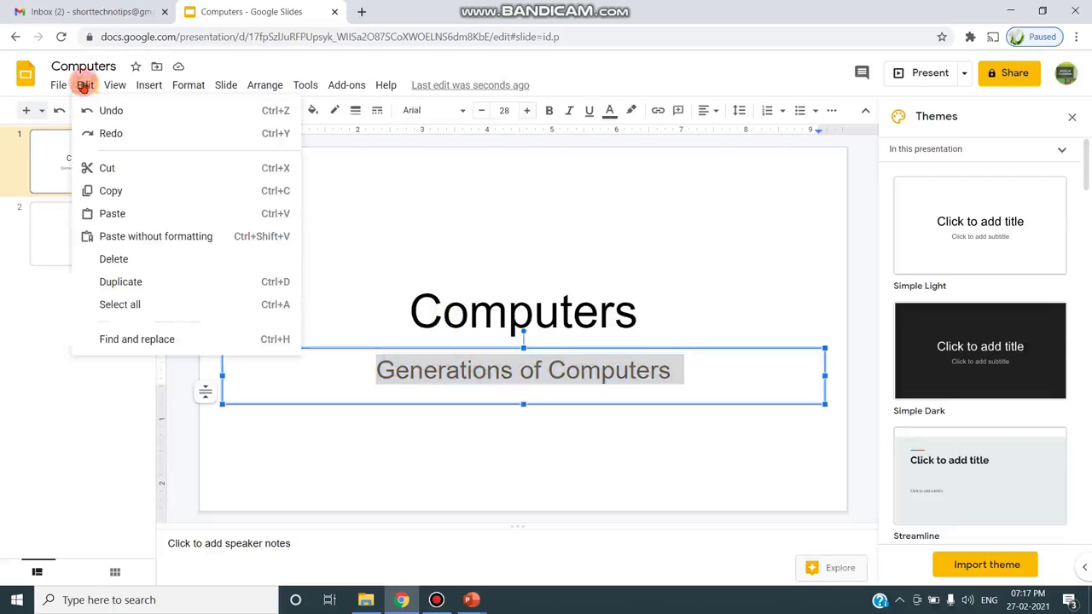
{"action": "left_click", "coordinate": [115, 190]}
{"action": "left_click", "coordinate": [81, 224]}
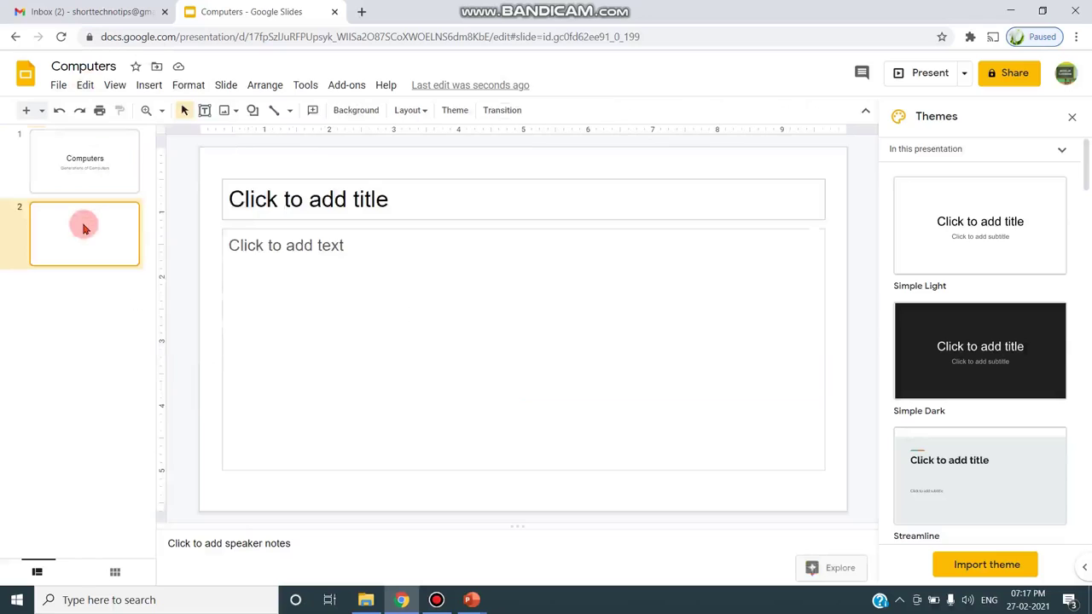
{"action": "left_click", "coordinate": [239, 207]}
{"action": "left_click", "coordinate": [85, 84]}
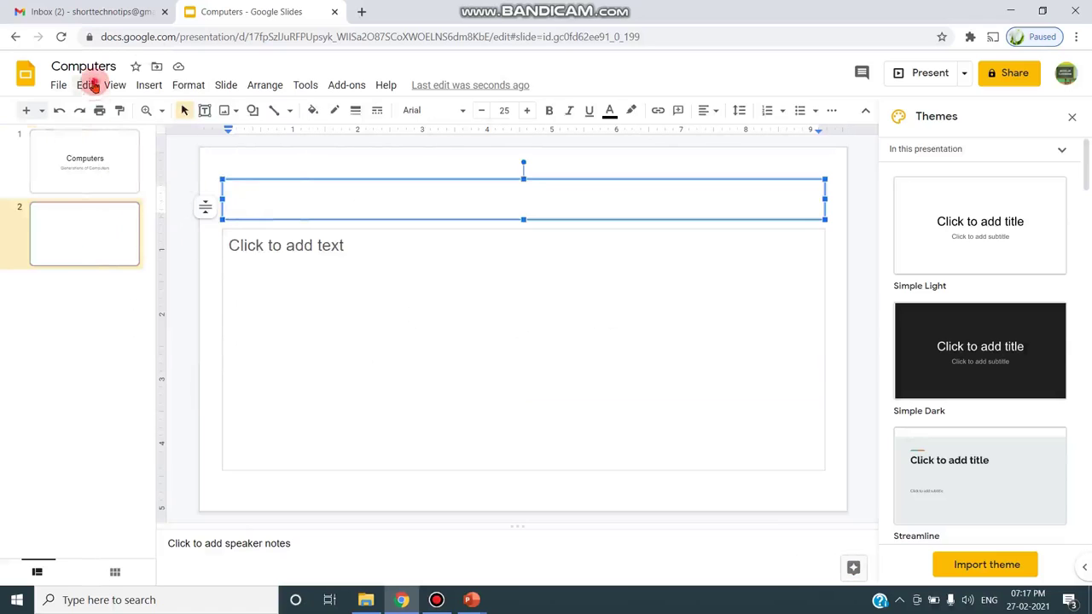
{"action": "left_click", "coordinate": [109, 213]}
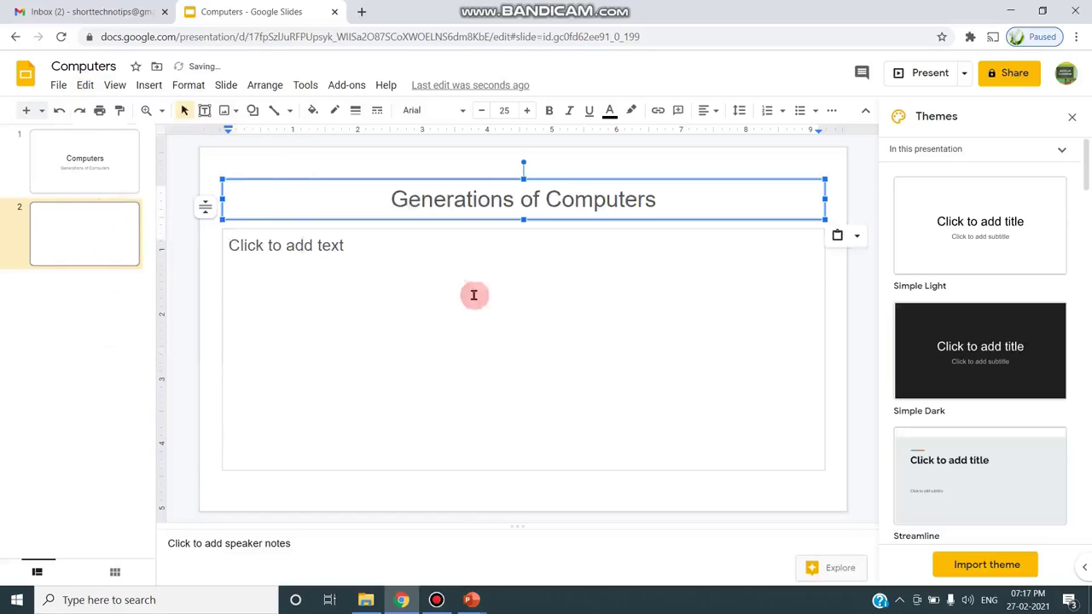
- Type 'First Generation - Vaccum Tubes' in slide 2's body
{"action": "left_click", "coordinate": [358, 260]}
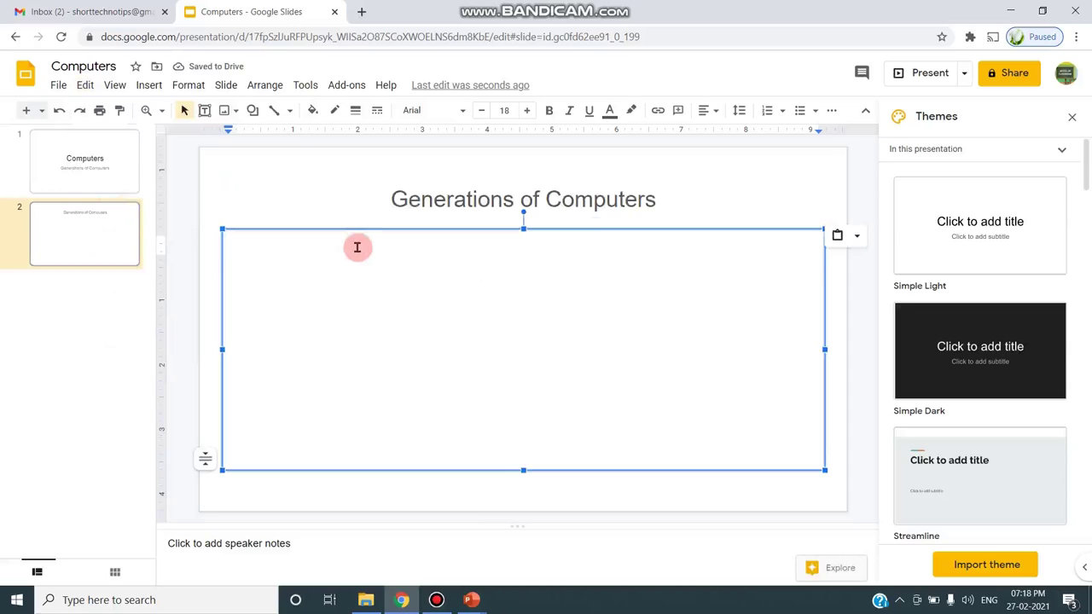
{"action": "type", "text": "F"}
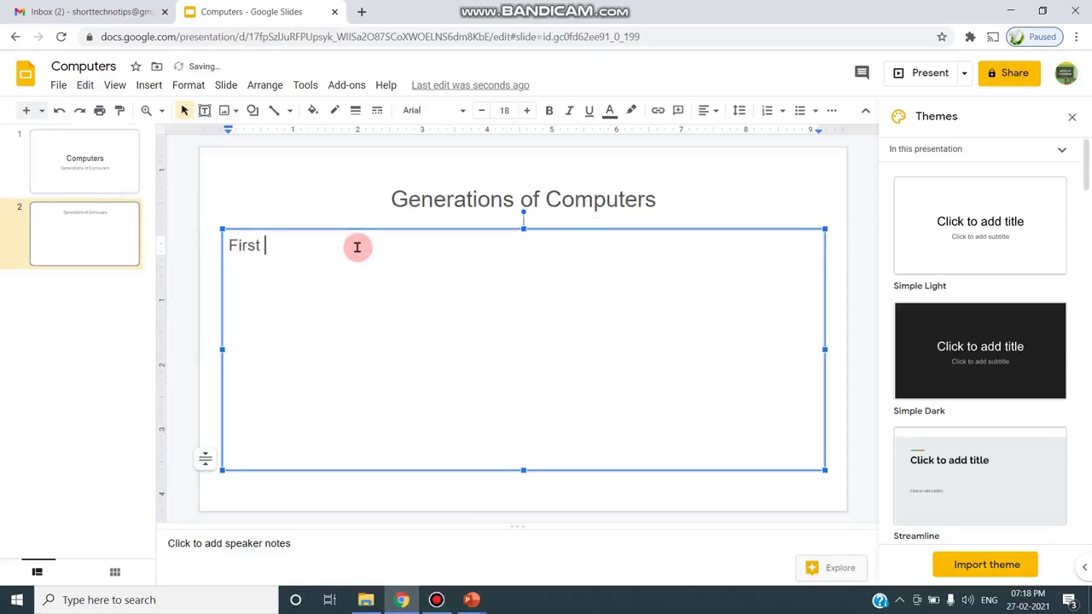
{"action": "type", "text": "irst Generation -Va"}
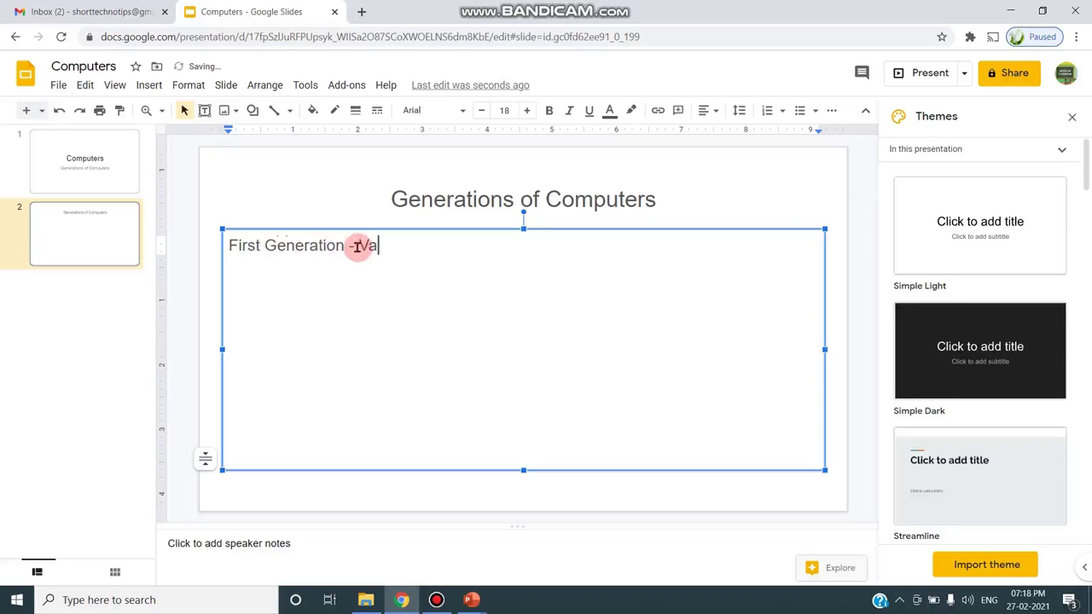
{"action": "type", "text": "ccum Tubes"}
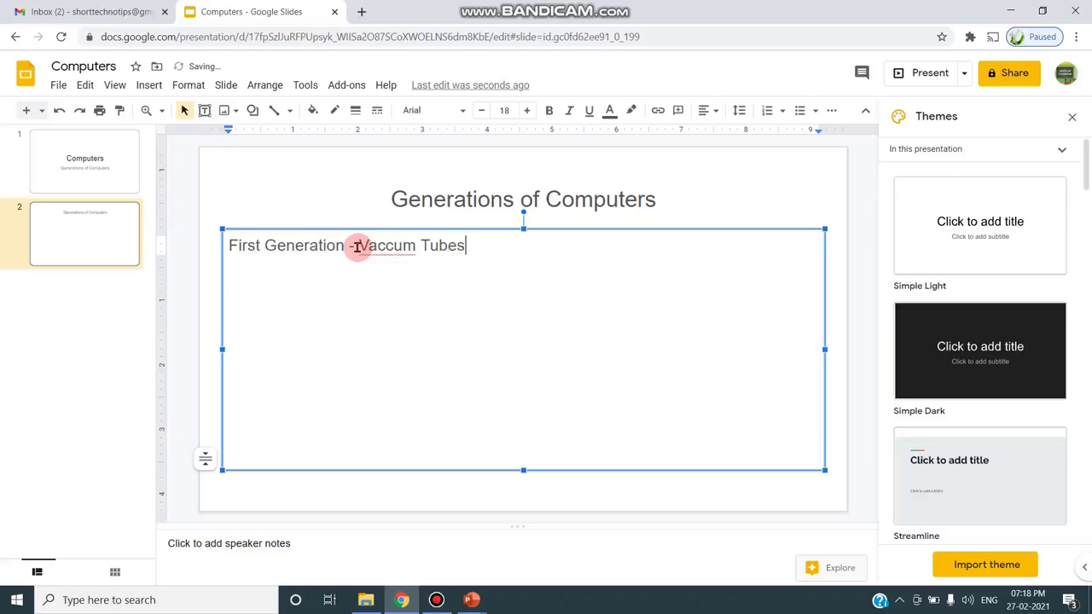
{"action": "key", "text": "Return"}
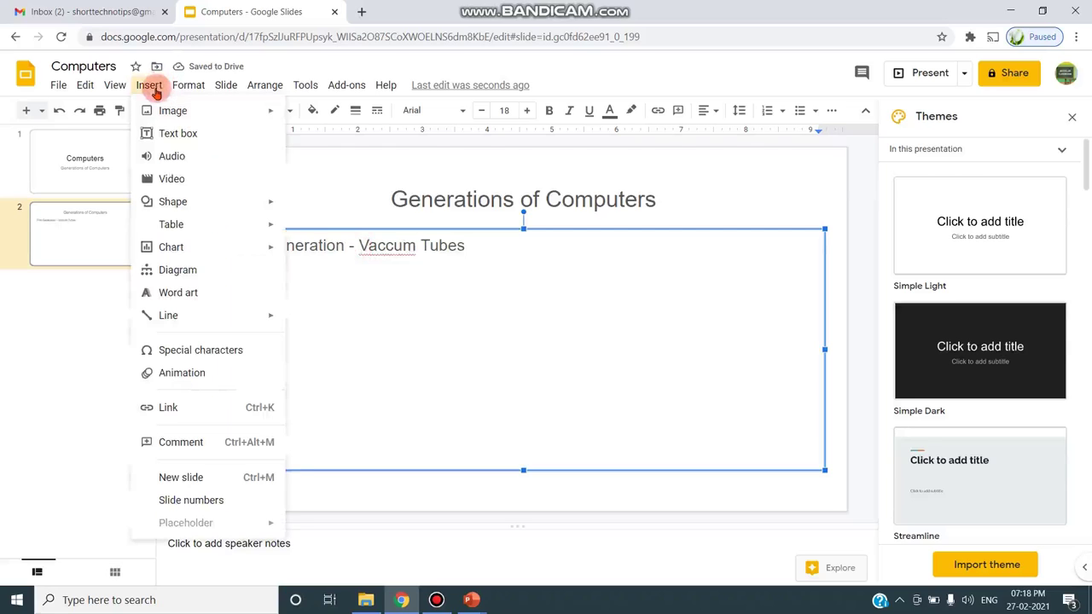
- Search the web for 'Vaccum tube' images and insert the red vacuum tube photo
{"action": "mouse_move", "coordinate": [165, 121]}
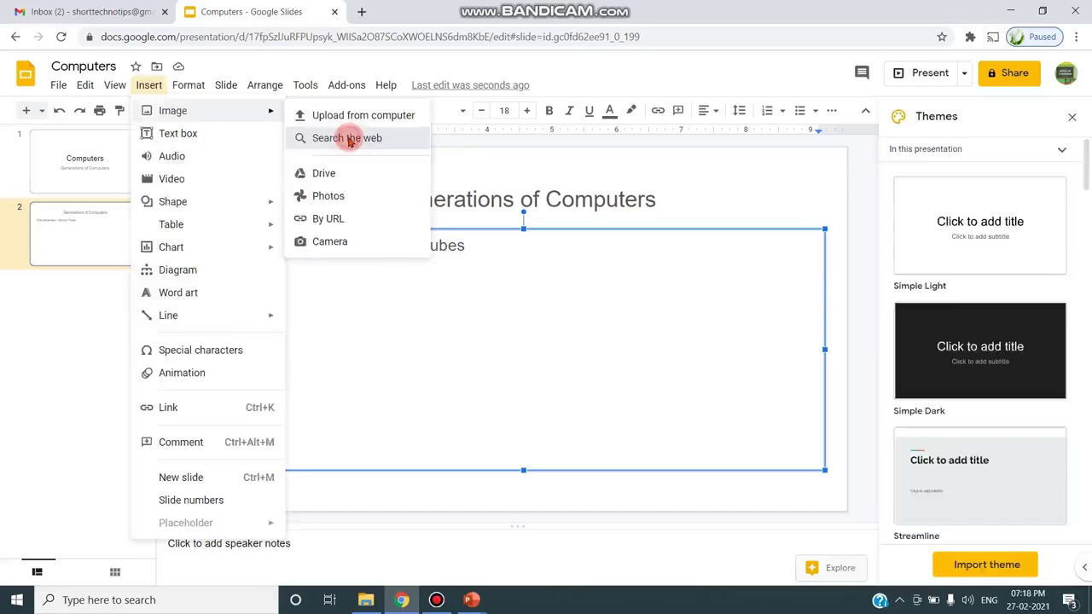
{"action": "left_click", "coordinate": [348, 142]}
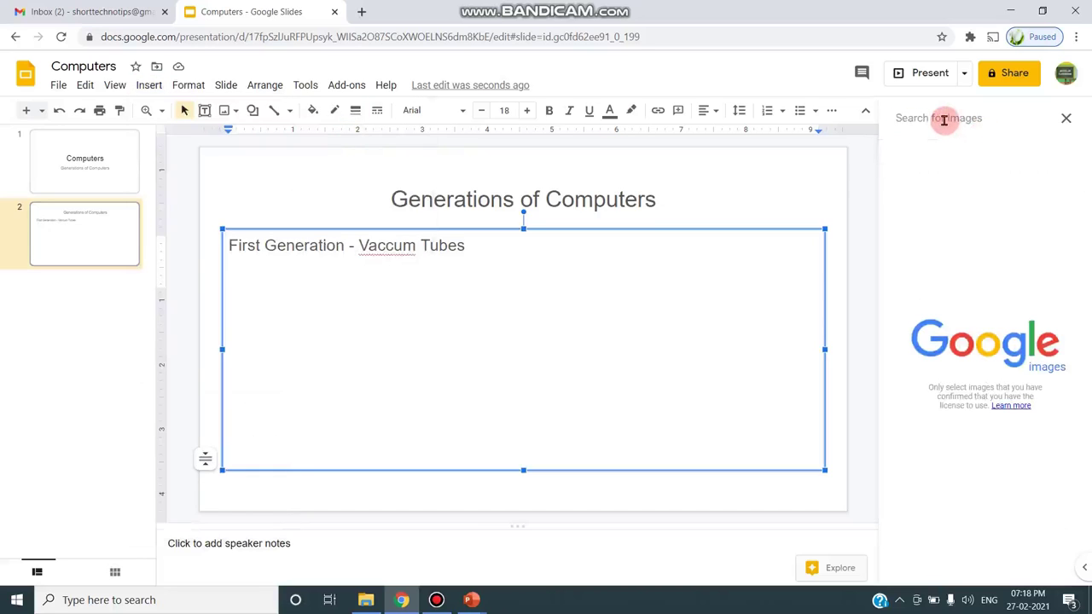
{"action": "left_click", "coordinate": [943, 120]}
{"action": "type", "text": "Vacc"}
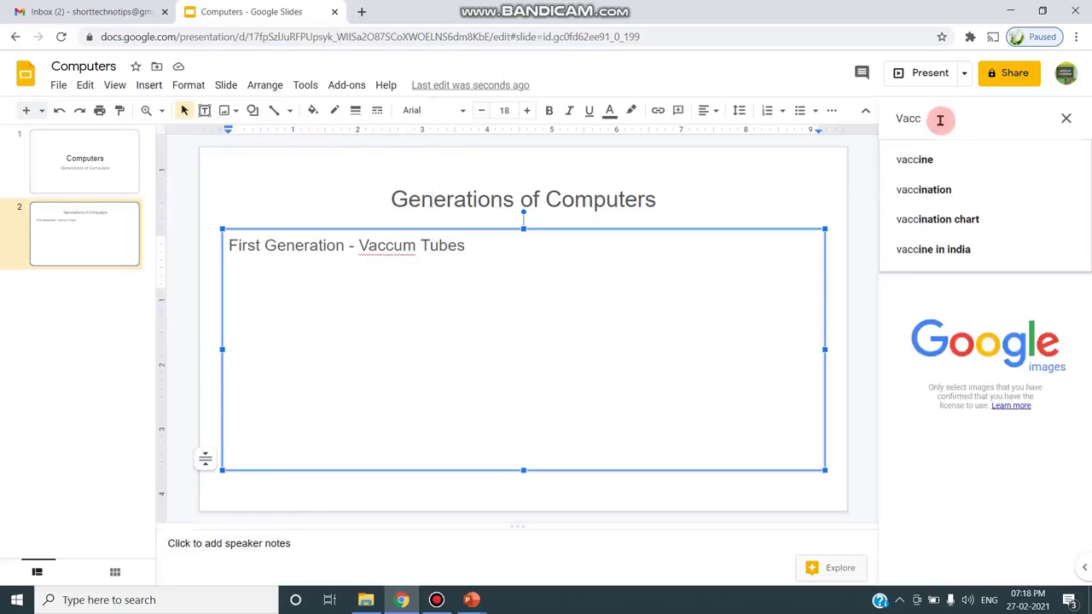
{"action": "type", "text": "um"}
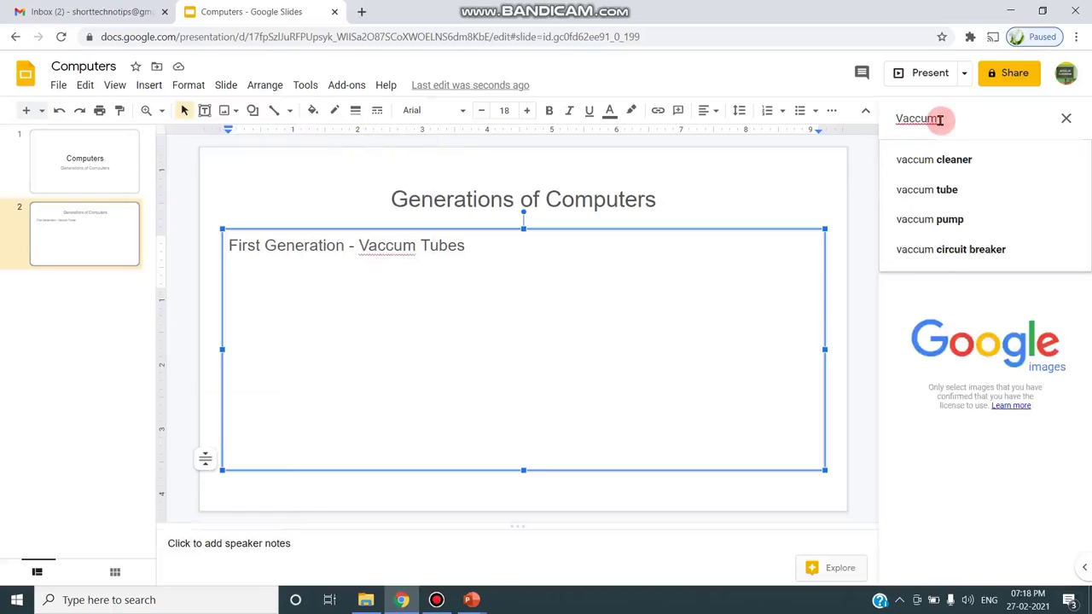
{"action": "type", "text": " t"}
{"action": "left_click", "coordinate": [939, 157]}
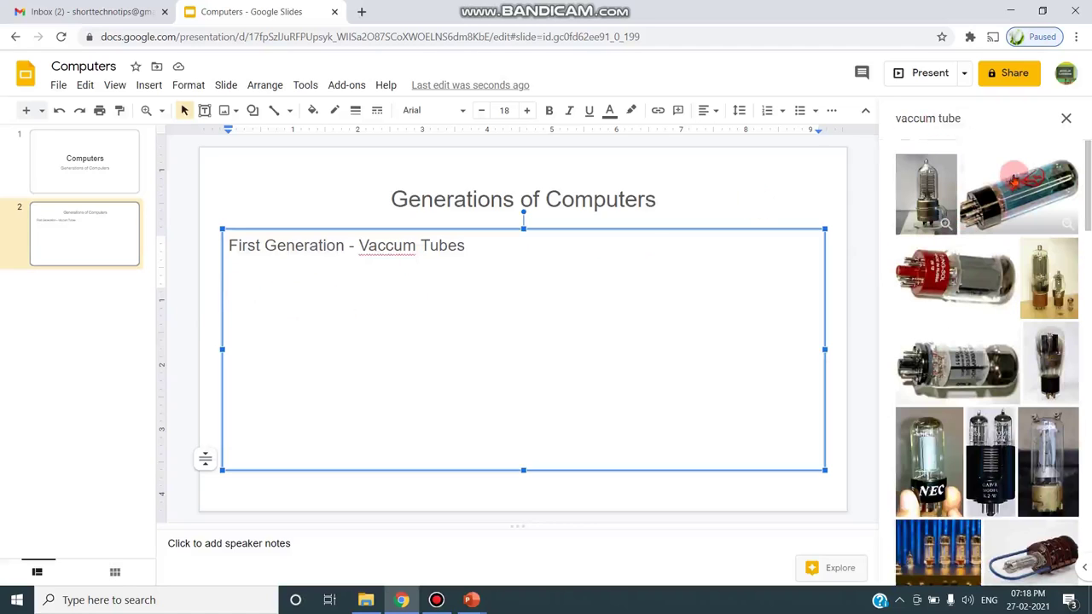
{"action": "left_click", "coordinate": [1015, 191]}
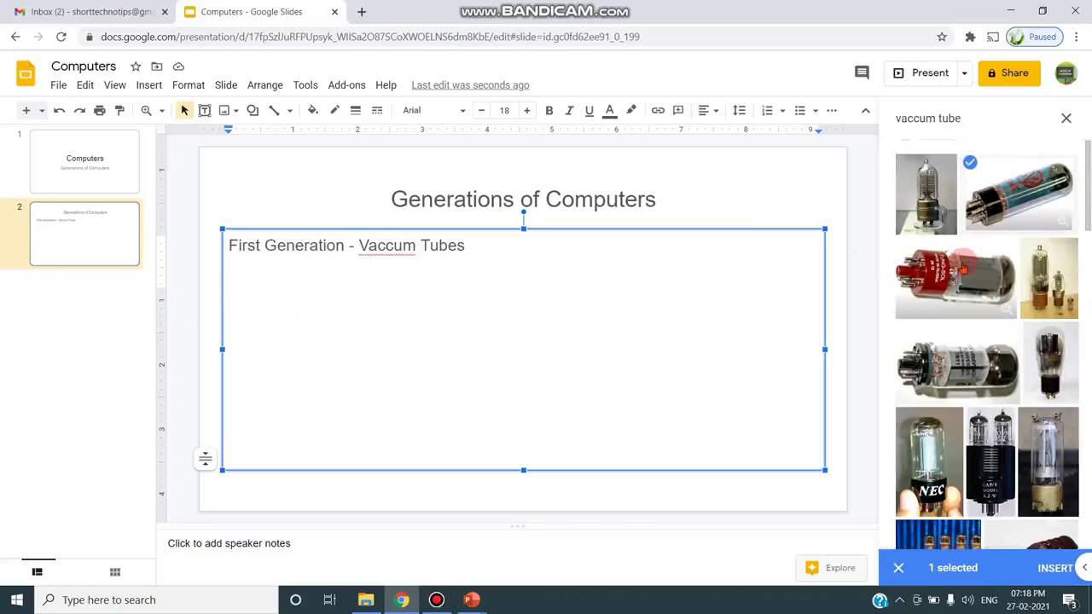
{"action": "left_click", "coordinate": [955, 274]}
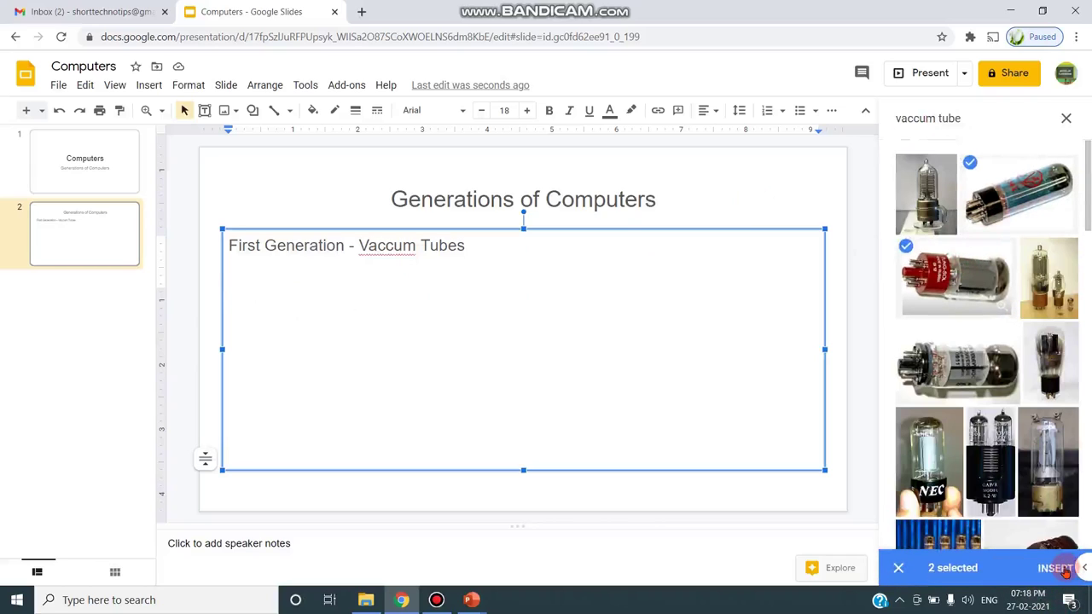
{"action": "left_click", "coordinate": [1058, 568]}
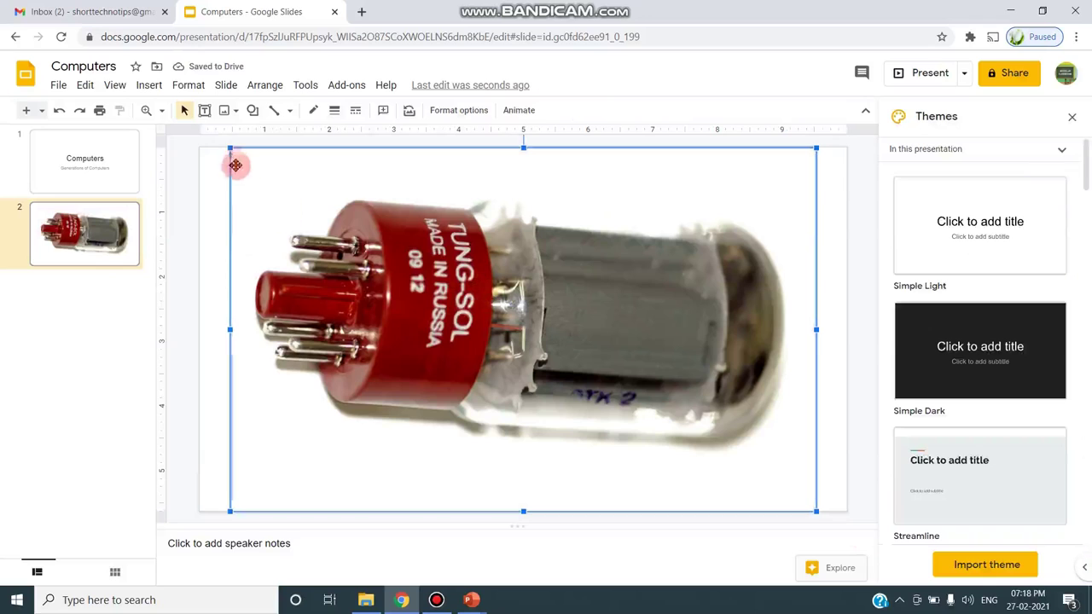
- Shrink the tube photo and place it beneath the First Generation line
{"action": "left_click_drag", "start_coordinate": [230, 149], "coordinate": [409, 284]}
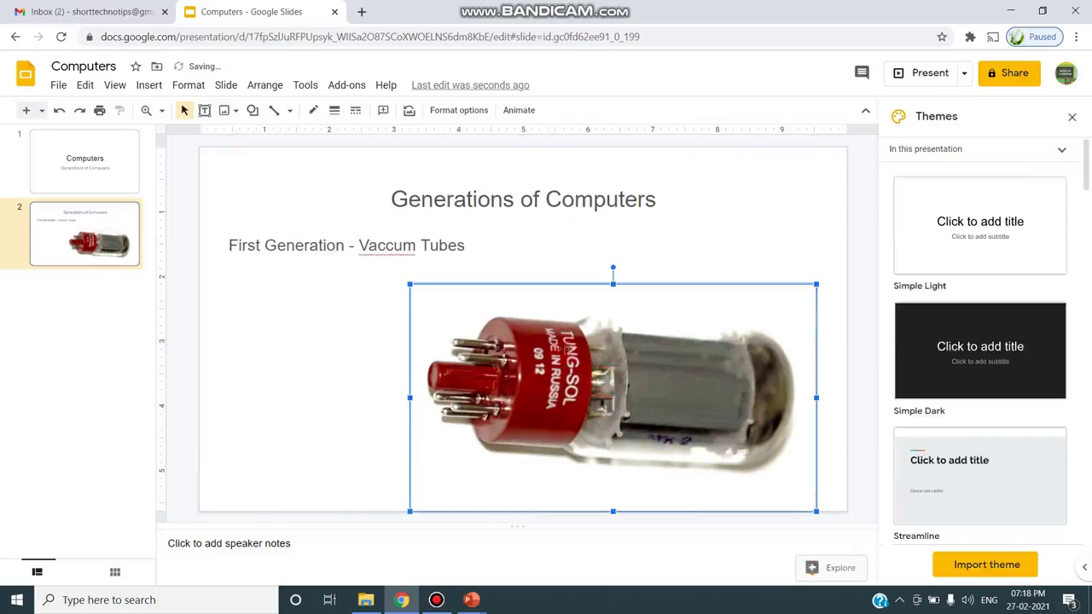
{"action": "left_click_drag", "start_coordinate": [528, 386], "coordinate": [424, 365]}
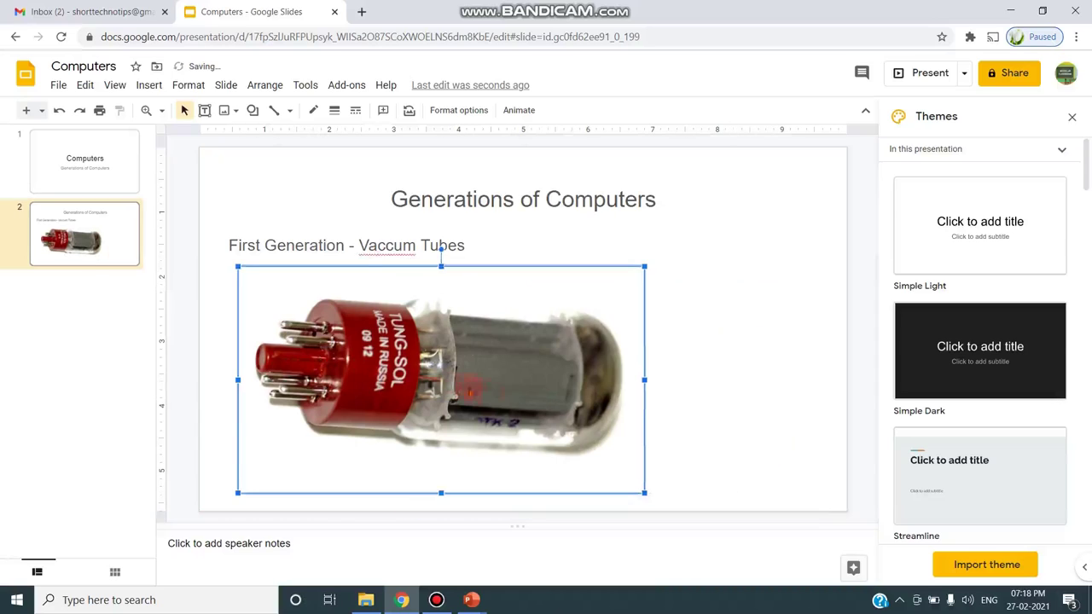
{"action": "left_click", "coordinate": [689, 400]}
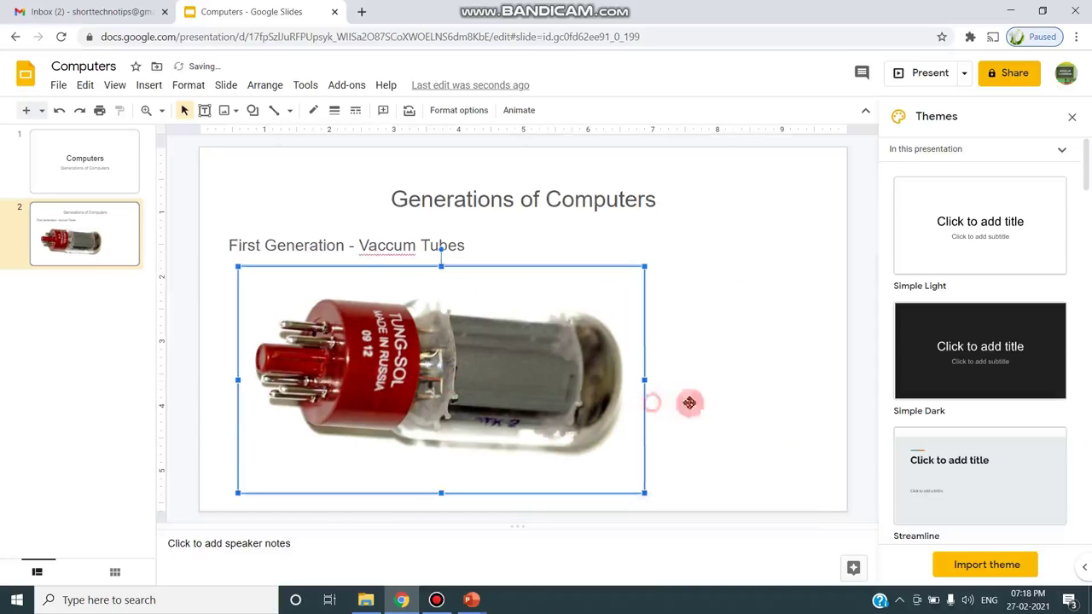
{"action": "left_click", "coordinate": [795, 180]}
{"action": "left_click", "coordinate": [77, 318]}
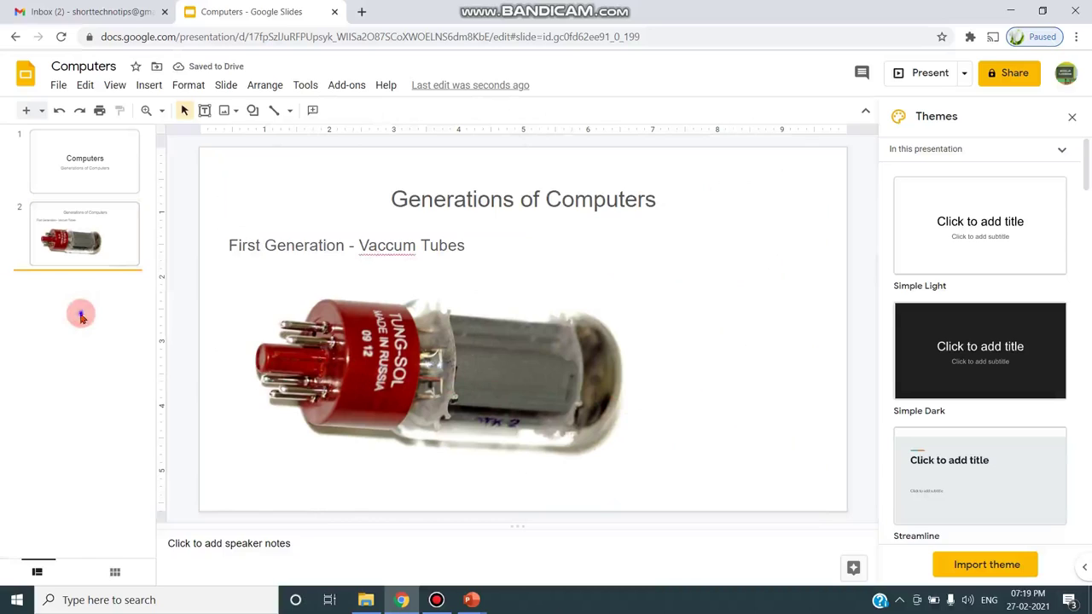
- Add slide 3 and paste the title 'Generations of Computers' copied from slide 2
{"action": "right_click", "coordinate": [79, 316]}
{"action": "left_click", "coordinate": [111, 374]}
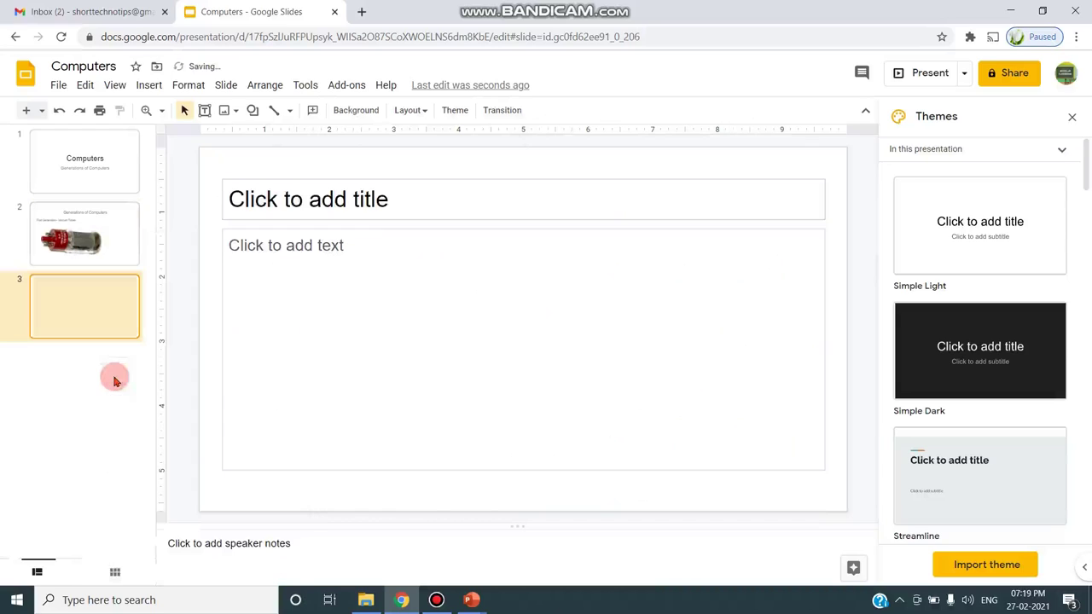
{"action": "left_click", "coordinate": [123, 218]}
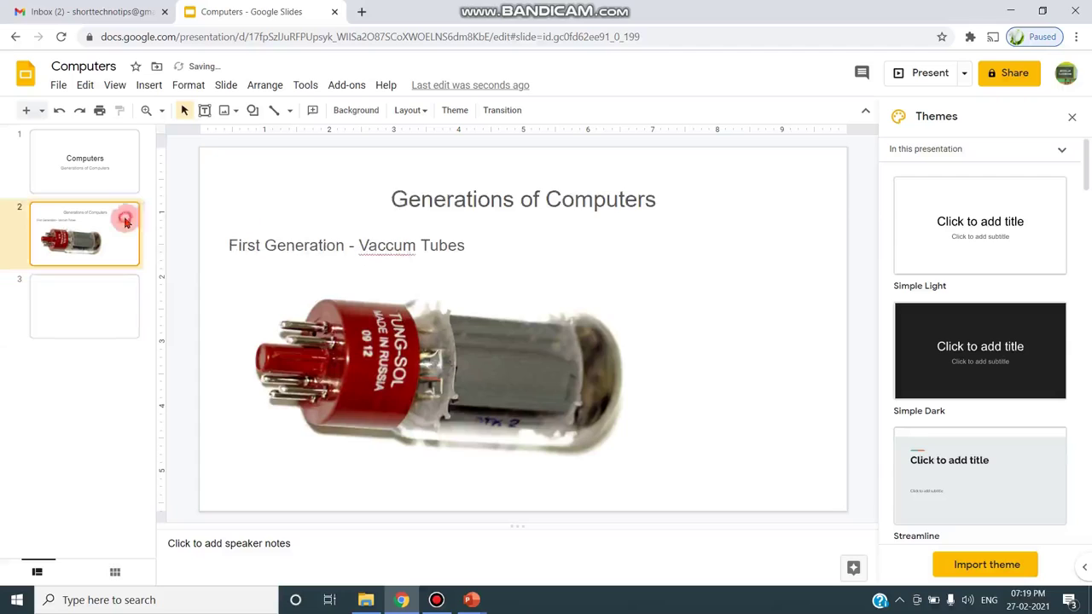
{"action": "left_click", "coordinate": [401, 199]}
{"action": "triple_click", "coordinate": [408, 198]}
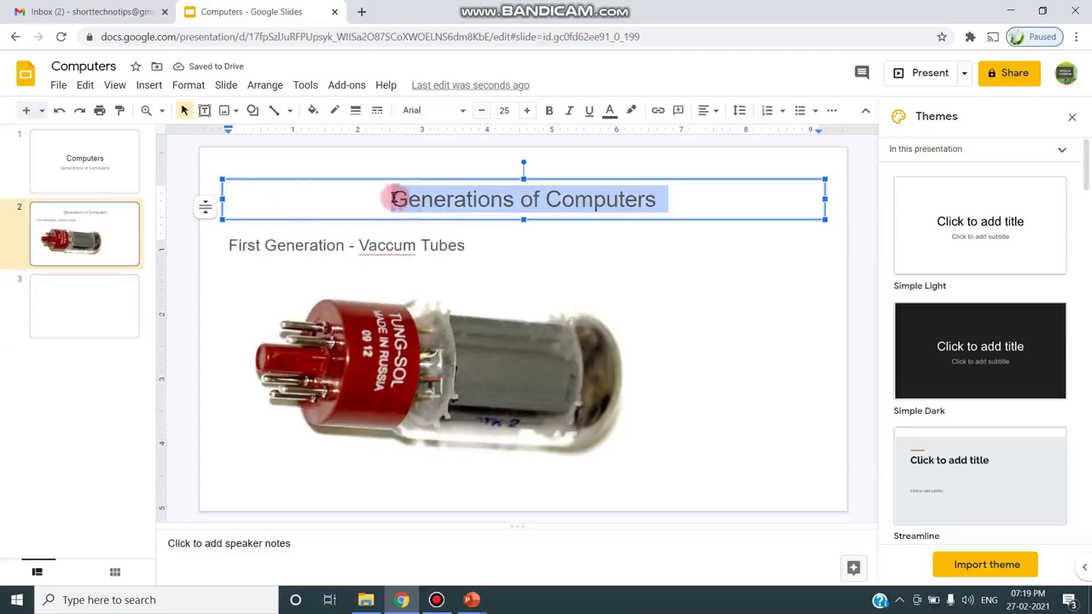
{"action": "left_click", "coordinate": [85, 84]}
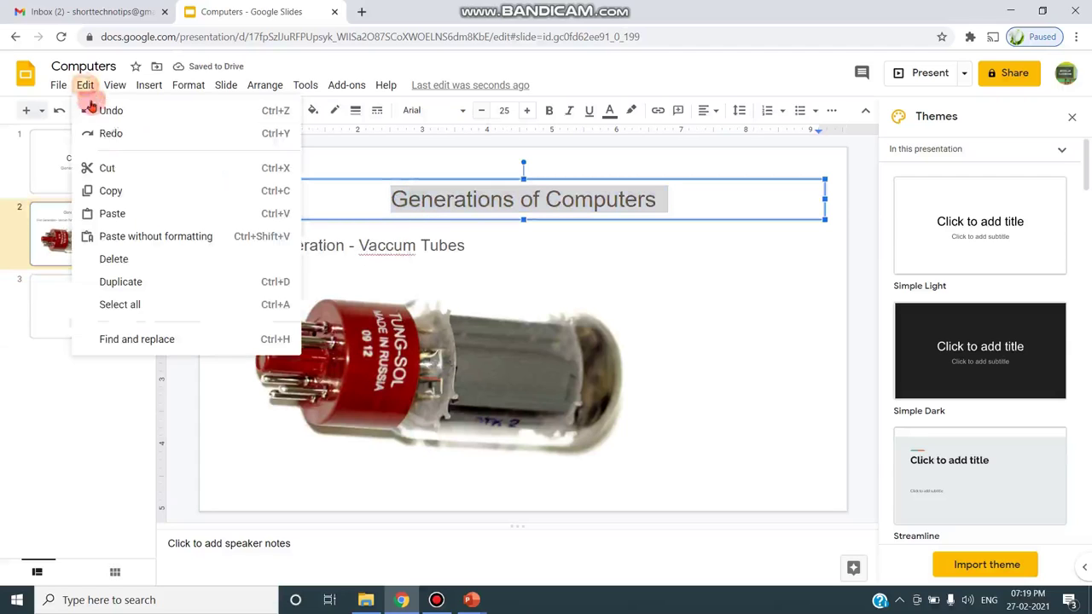
{"action": "left_click", "coordinate": [110, 190]}
{"action": "left_click", "coordinate": [60, 293]}
{"action": "left_click", "coordinate": [429, 203]}
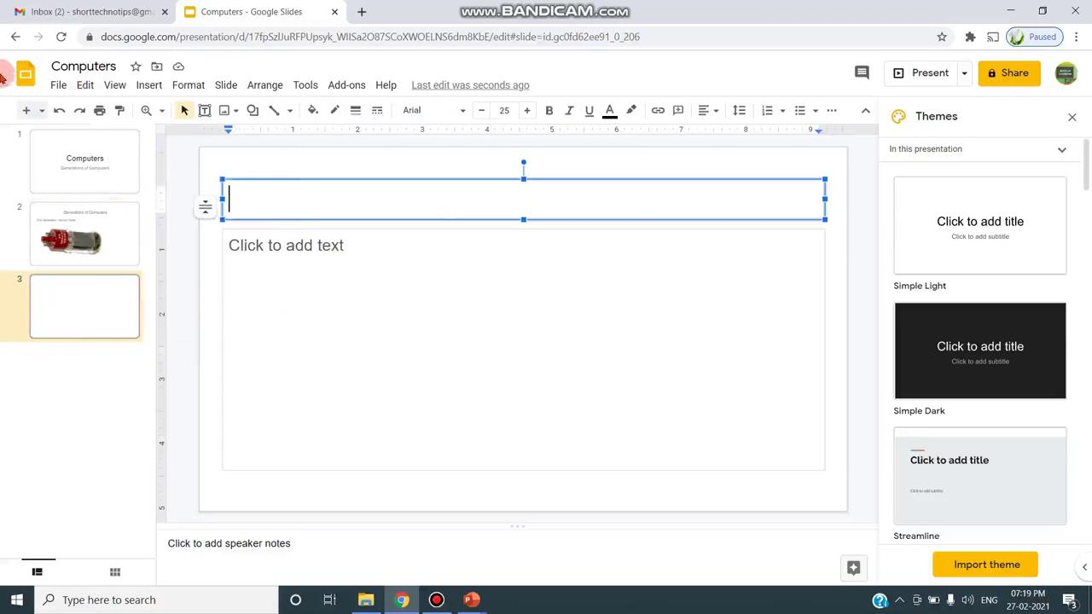
{"action": "left_click", "coordinate": [85, 85]}
{"action": "left_click", "coordinate": [119, 213]}
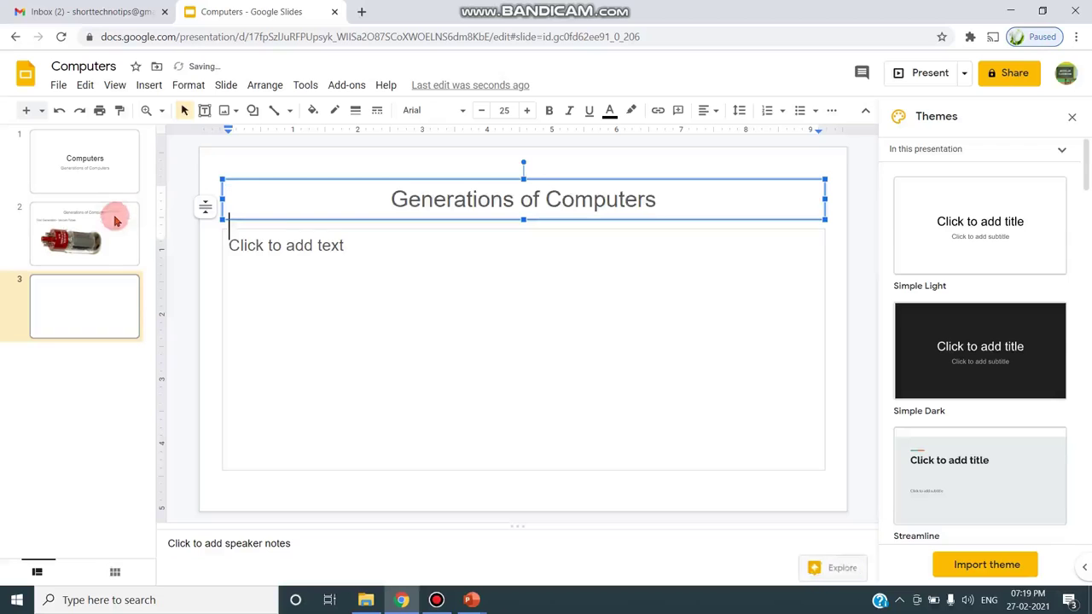
- Reuse slide 2's body line on slide 3, changing it to 'Second Generation - Transistors'
{"action": "key", "text": "Page_Up"}
{"action": "double_click", "coordinate": [251, 245]}
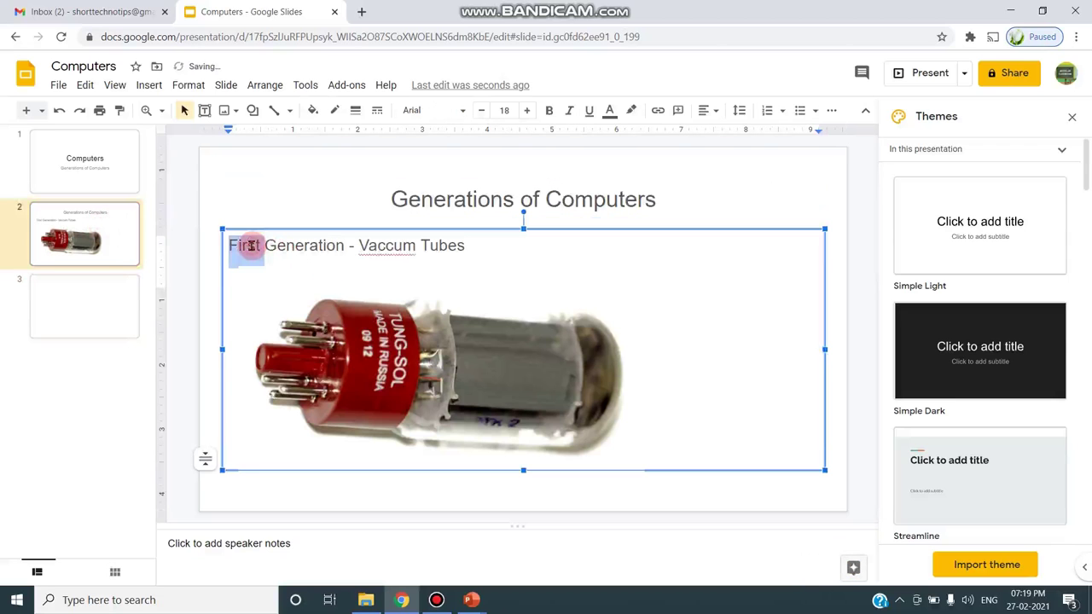
{"action": "left_click_drag", "start_coordinate": [482, 247], "coordinate": [227, 240]}
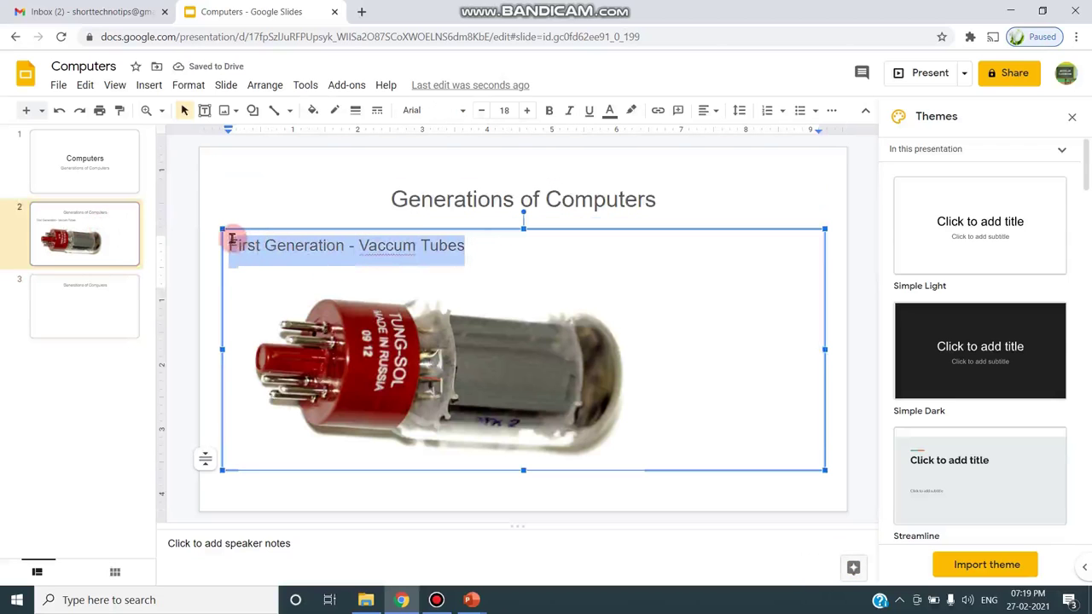
{"action": "left_click", "coordinate": [85, 84]}
{"action": "left_click", "coordinate": [100, 192]}
{"action": "left_click", "coordinate": [97, 288]}
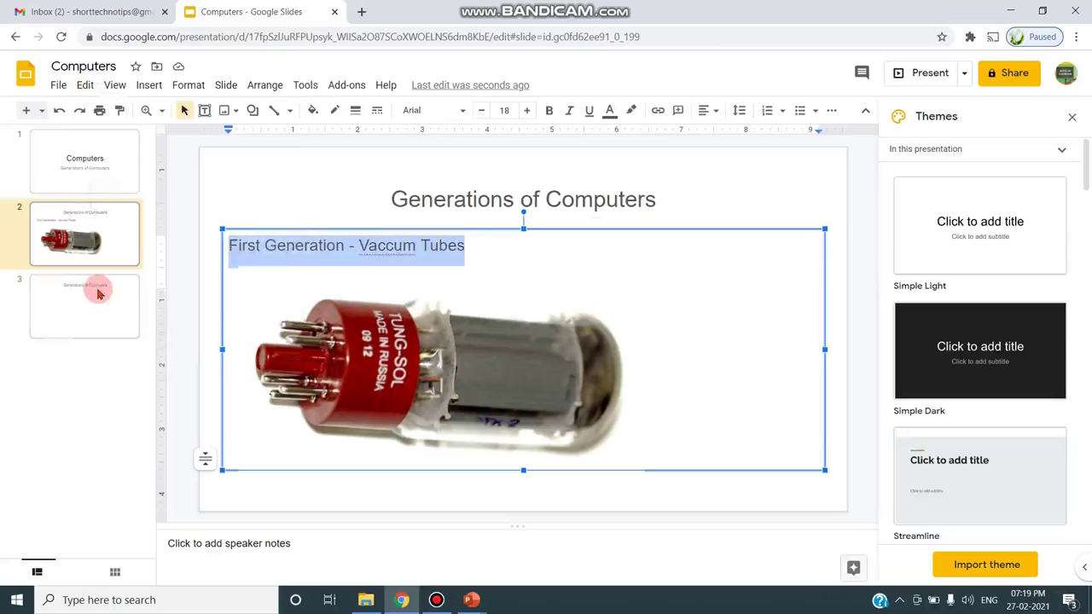
{"action": "left_click", "coordinate": [280, 242]}
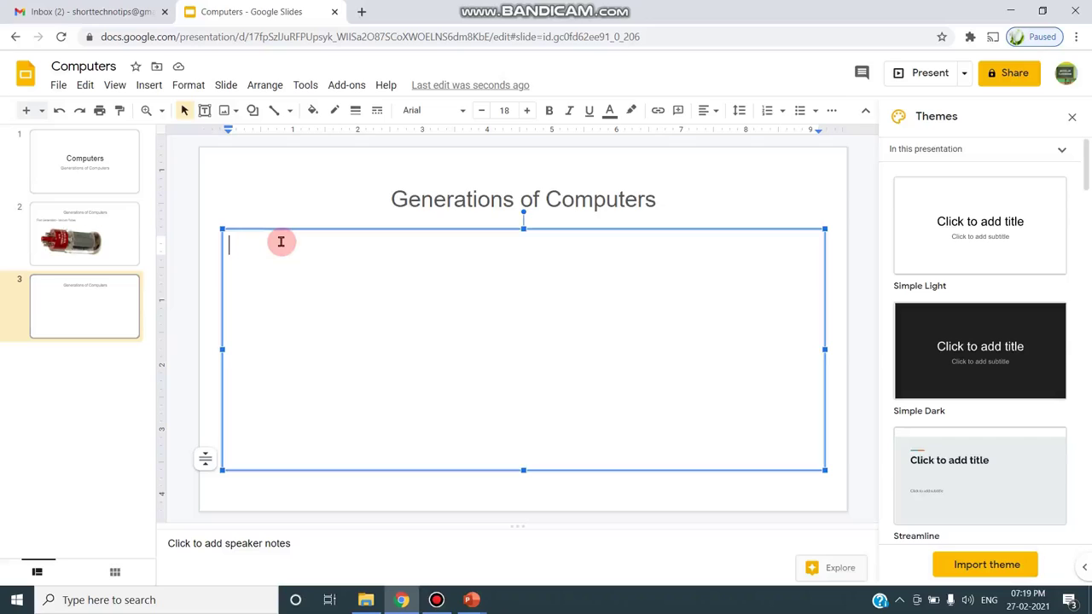
{"action": "key", "text": "ctrl+v"}
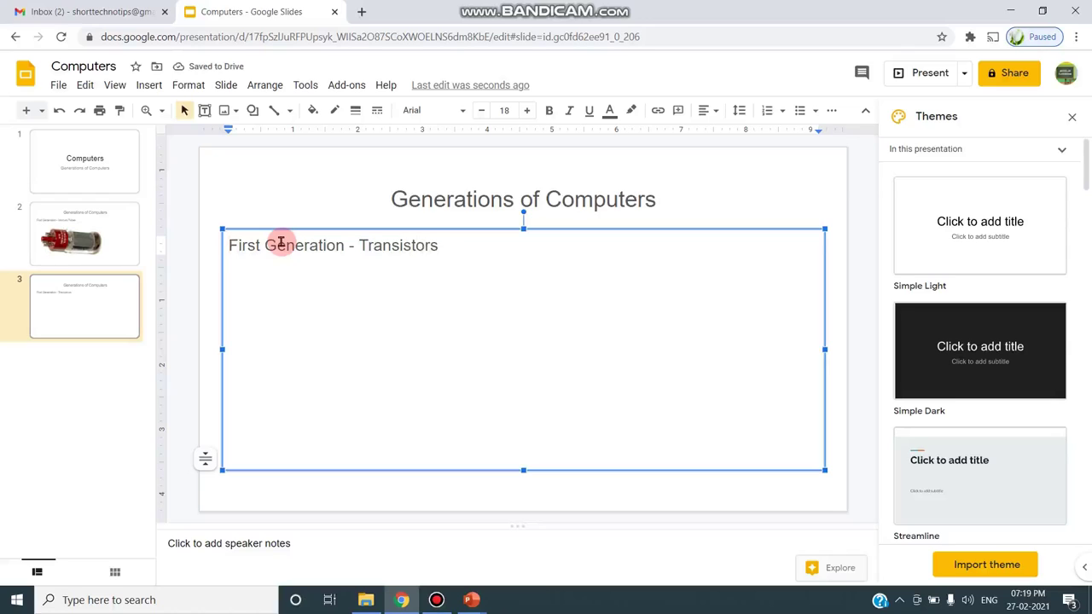
{"action": "key", "text": "Delete"}
{"action": "key", "text": "Delete"}
{"action": "key", "text": "Delete"}
{"action": "key", "text": "Delete"}
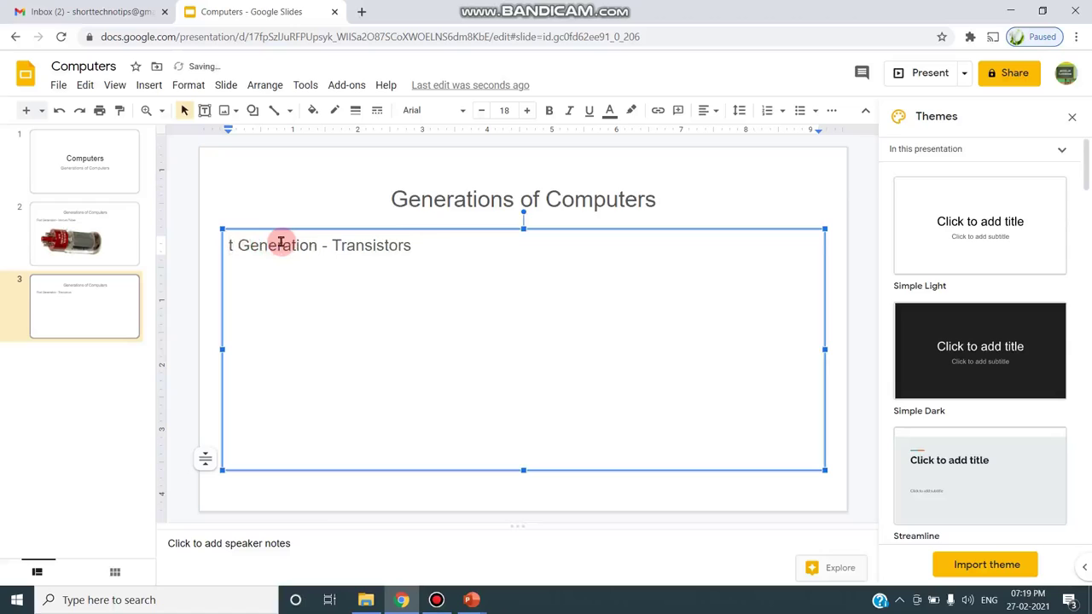
{"action": "key", "text": "Delete"}
{"action": "type", "text": "Second"}
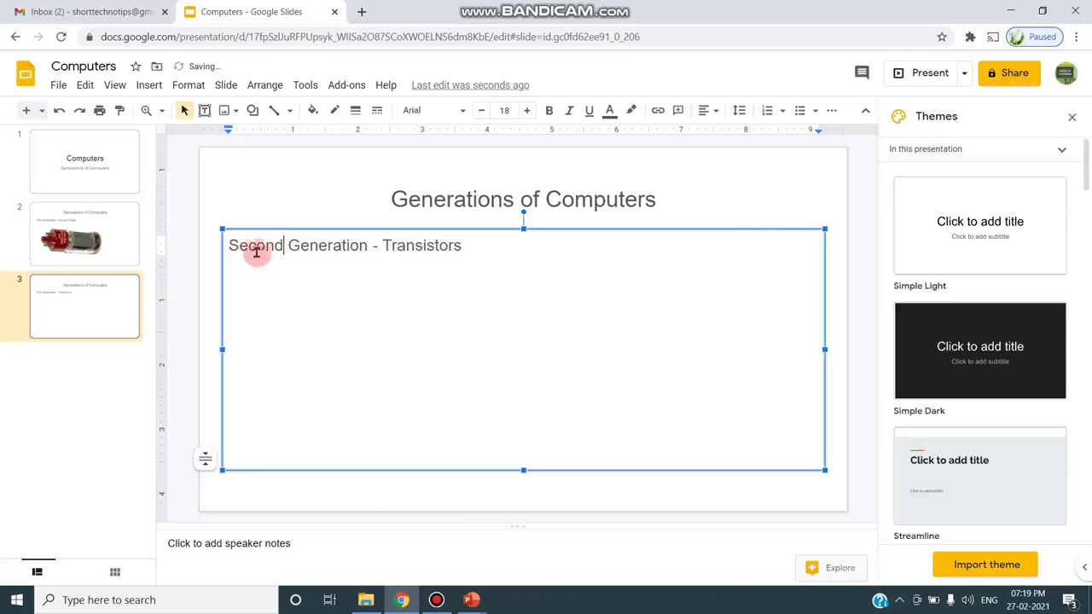
{"action": "left_click", "coordinate": [762, 200]}
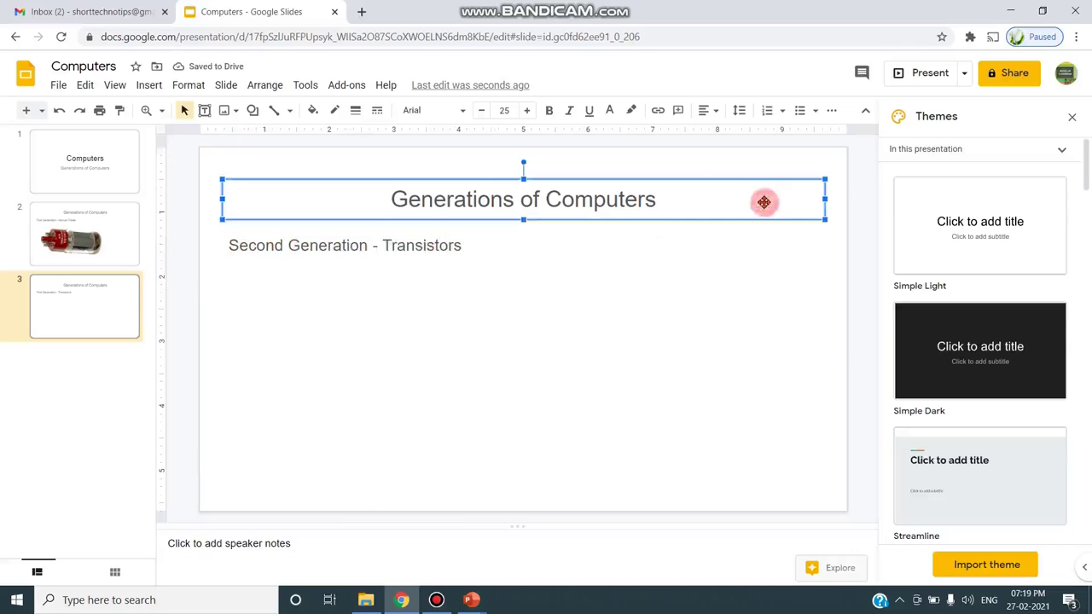
- Bring up a fresh web image search for slide 3 via Insert > Image
{"action": "left_click", "coordinate": [261, 385]}
{"action": "left_click", "coordinate": [149, 85]}
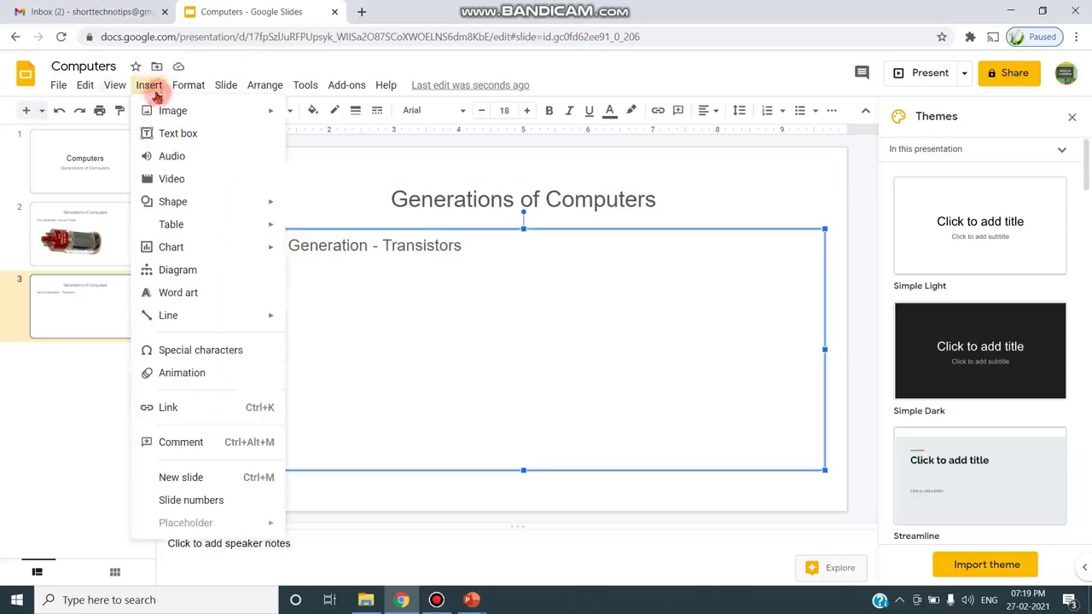
{"action": "left_click", "coordinate": [171, 110]}
{"action": "left_click", "coordinate": [346, 139]}
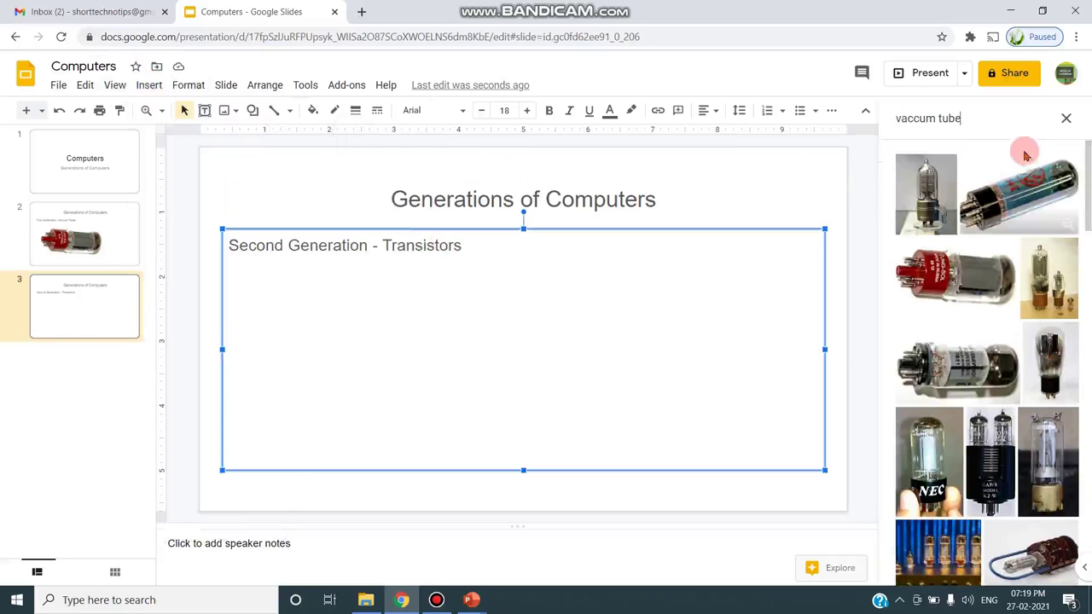
{"action": "left_click", "coordinate": [1068, 113]}
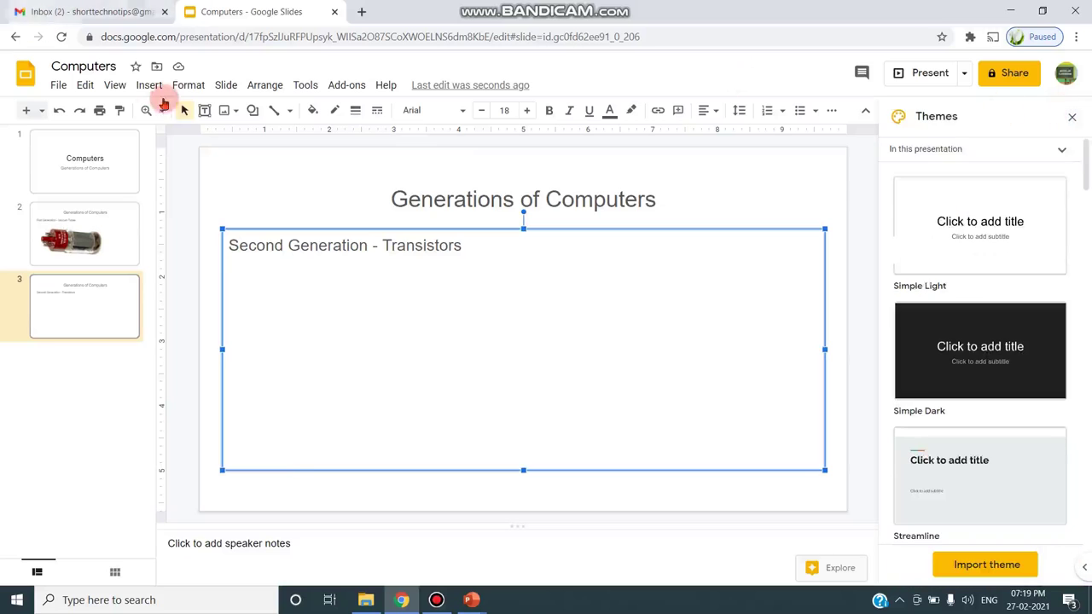
{"action": "left_click", "coordinate": [188, 85]}
{"action": "left_click", "coordinate": [149, 86]}
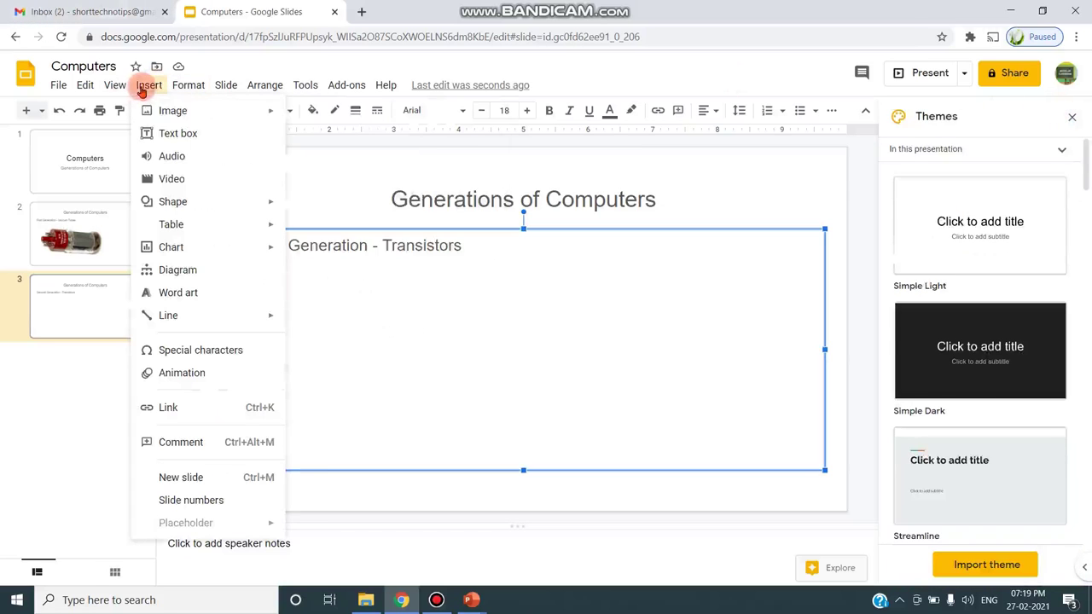
{"action": "left_click", "coordinate": [171, 110]}
{"action": "left_click", "coordinate": [445, 139]}
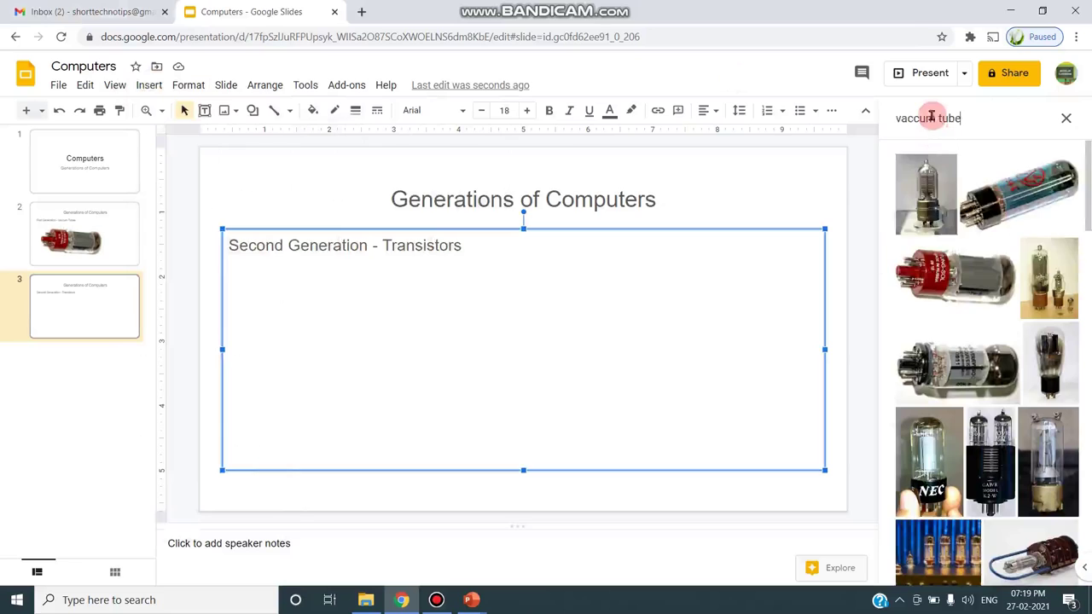
- Search for 'transistor' images and insert the first result onto slide 3
{"action": "triple_click", "coordinate": [931, 118]}
{"action": "type", "text": "tra"}
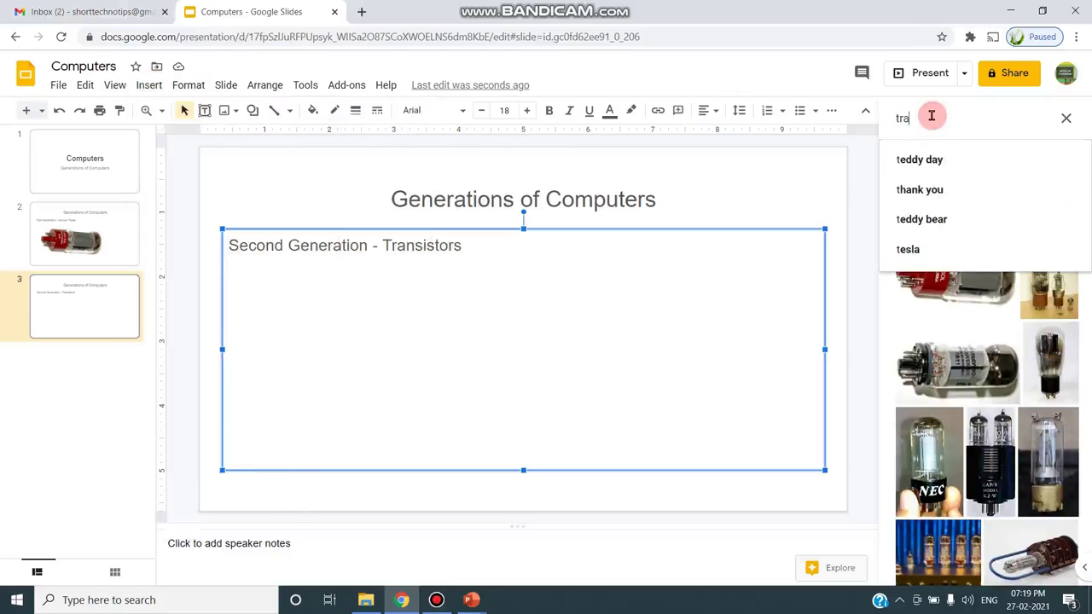
{"action": "type", "text": "ns"}
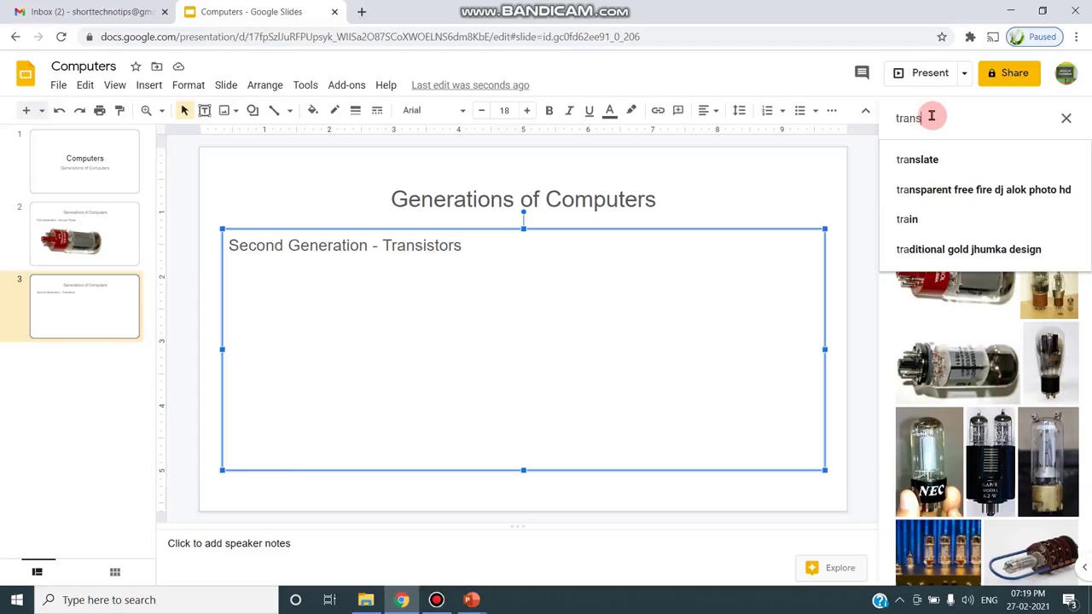
{"action": "type", "text": "i"}
{"action": "left_click", "coordinate": [942, 157]}
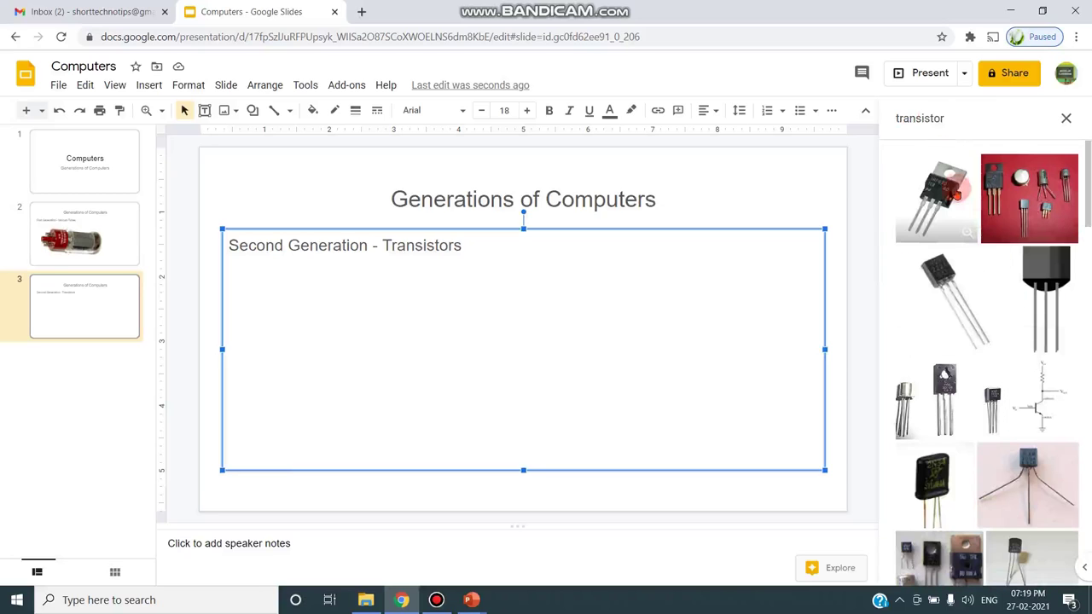
{"action": "left_click", "coordinate": [944, 195]}
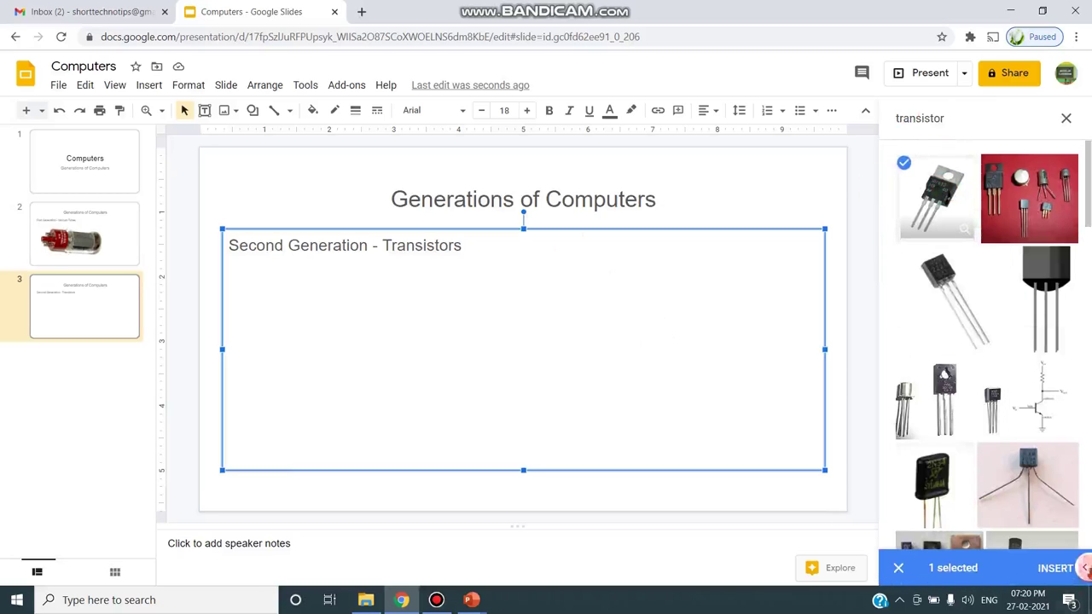
{"action": "left_click", "coordinate": [1058, 569]}
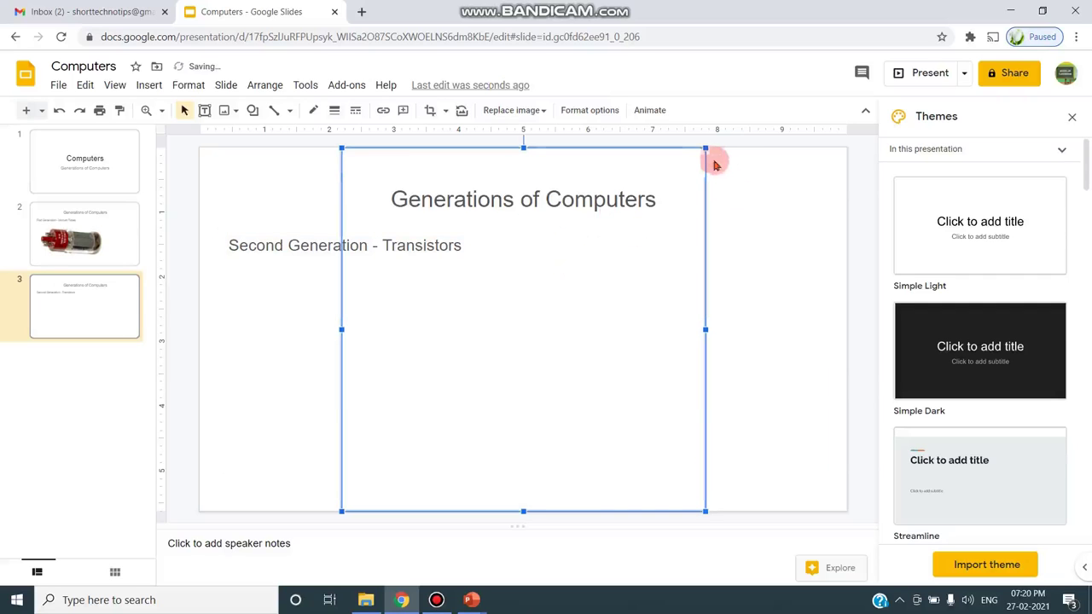
- Shrink the transistor photo and place it on the slide's right side
{"action": "left_click_drag", "start_coordinate": [706, 147], "coordinate": [563, 289]}
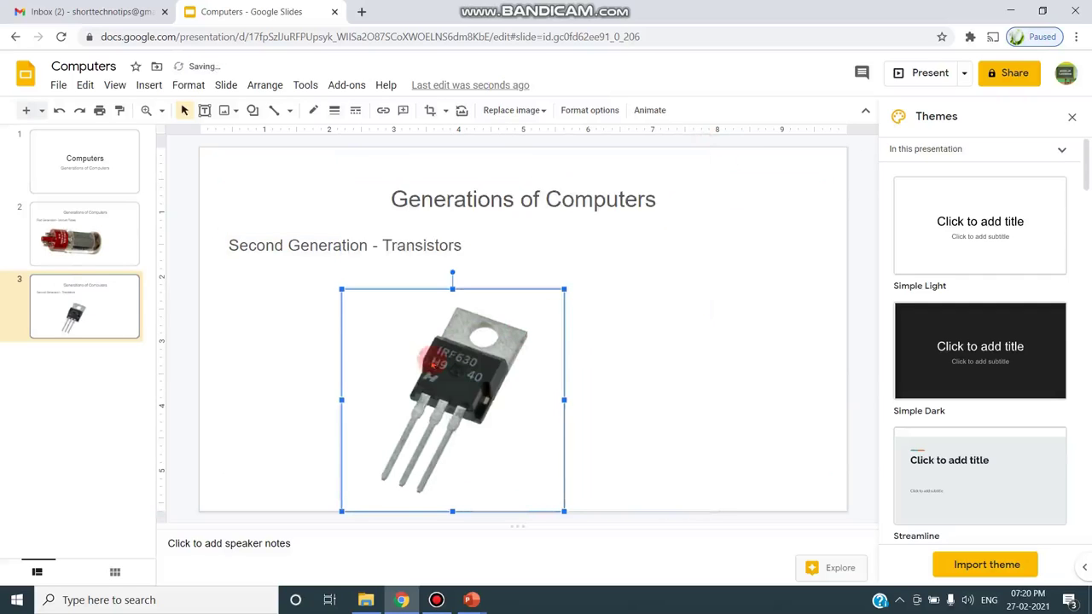
{"action": "left_click_drag", "start_coordinate": [618, 332], "coordinate": [616, 333]}
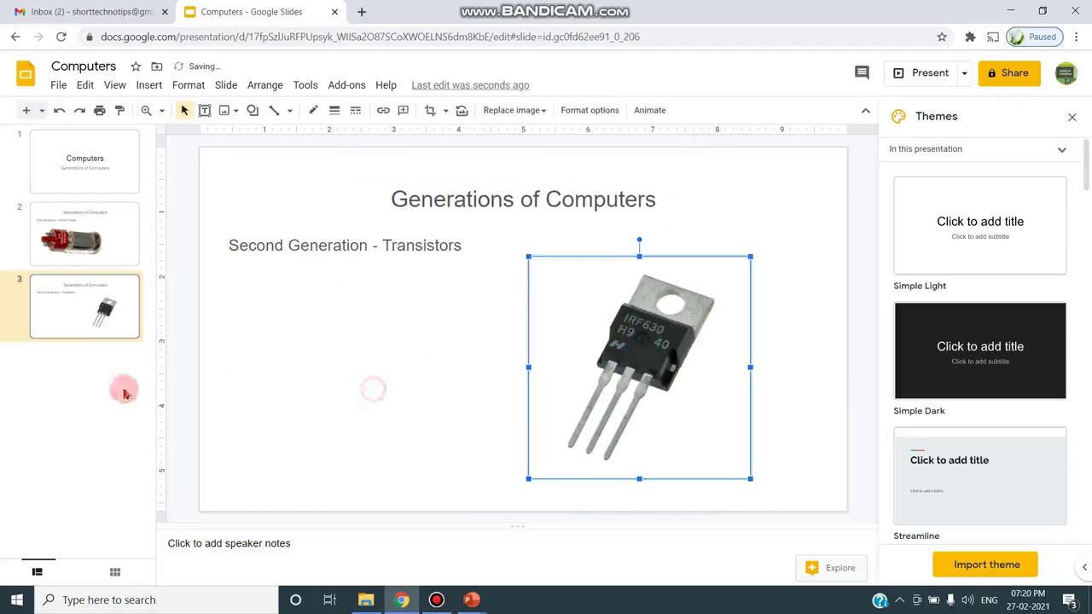
{"action": "left_click", "coordinate": [58, 382]}
{"action": "right_click", "coordinate": [60, 386]}
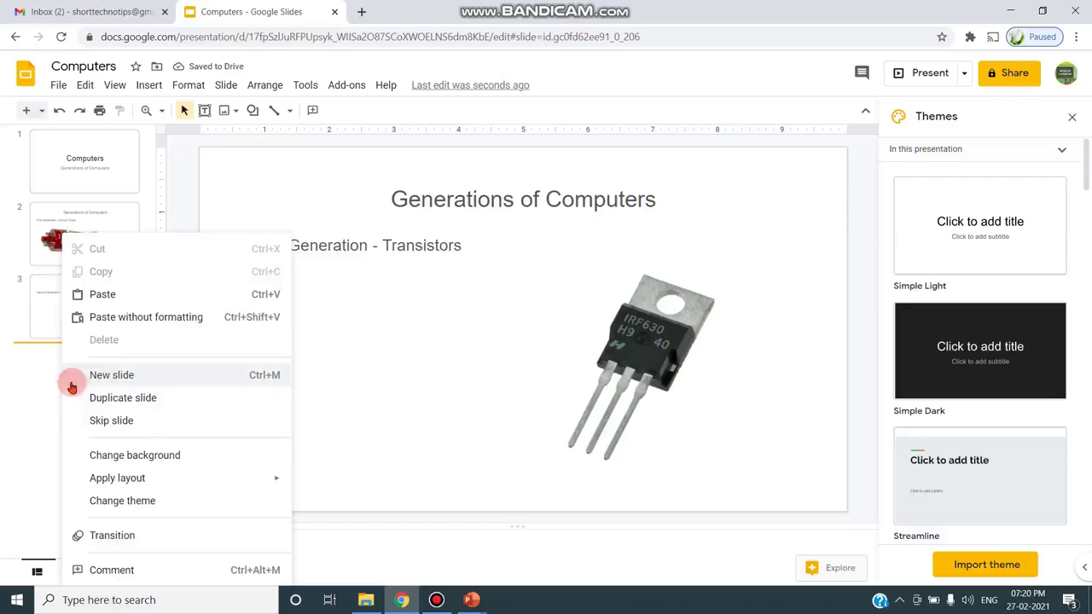
- Add slide 4 and type 'Third Generation - Integrated Circuit' in its body
{"action": "left_click", "coordinate": [88, 379]}
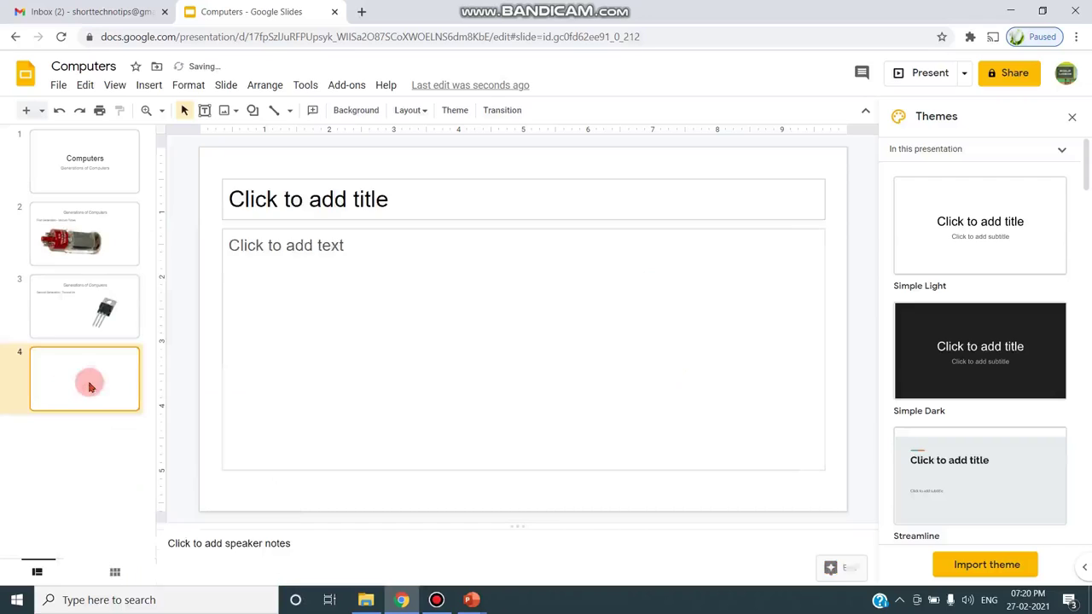
{"action": "left_click", "coordinate": [316, 251]}
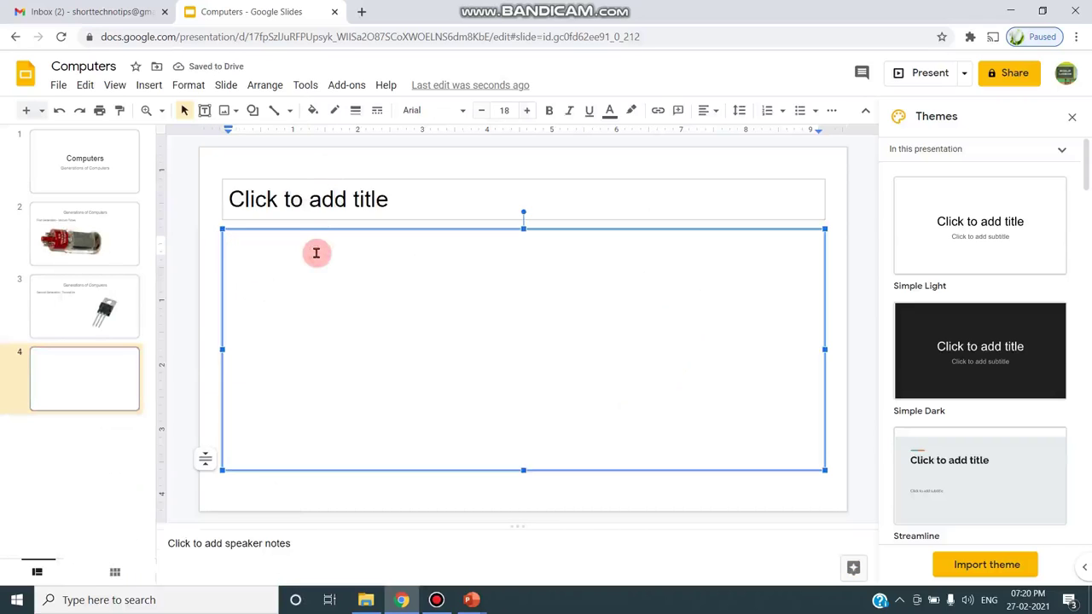
{"action": "type", "text": "Thir"}
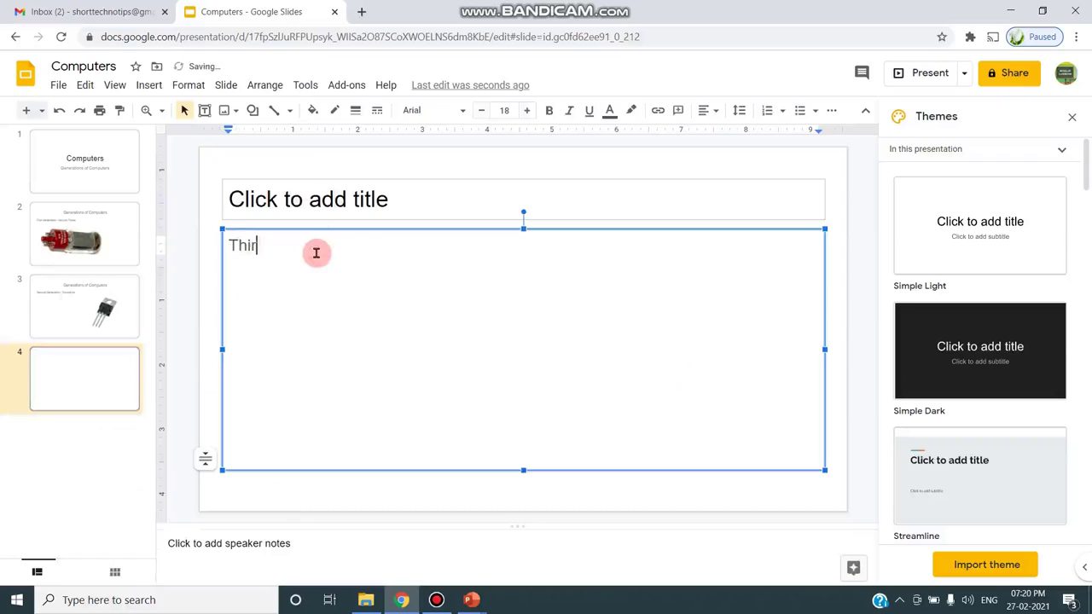
{"action": "type", "text": "d "}
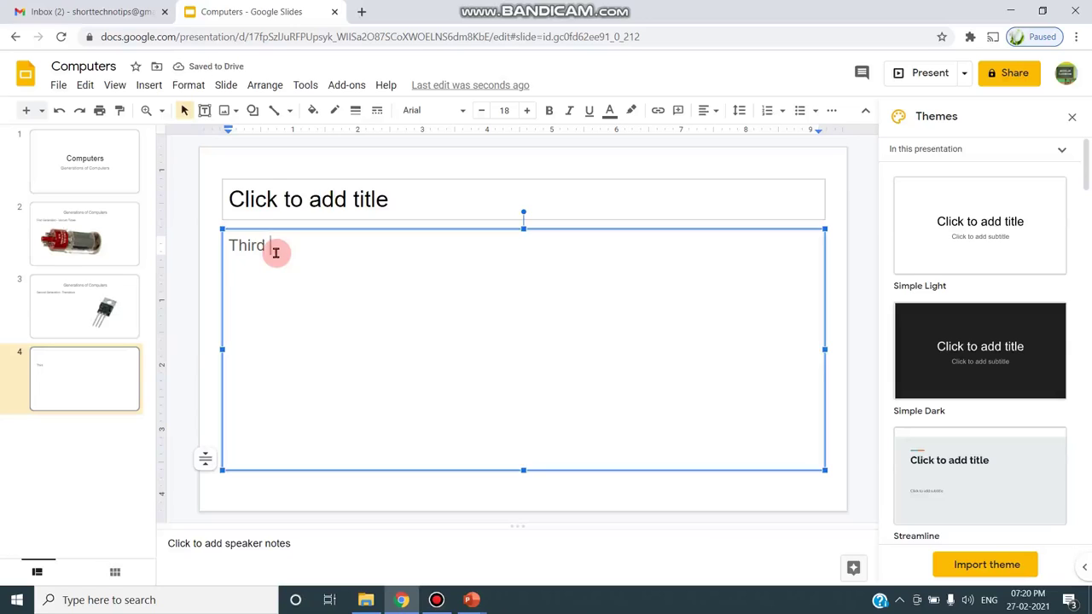
{"action": "type", "text": "Generat"}
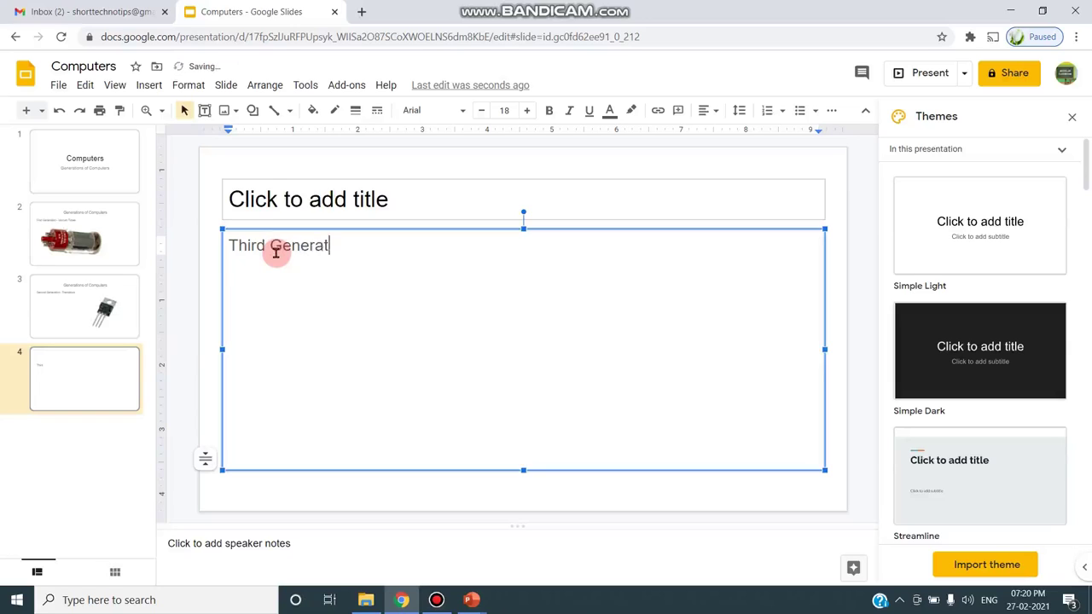
{"action": "type", "text": "ion"}
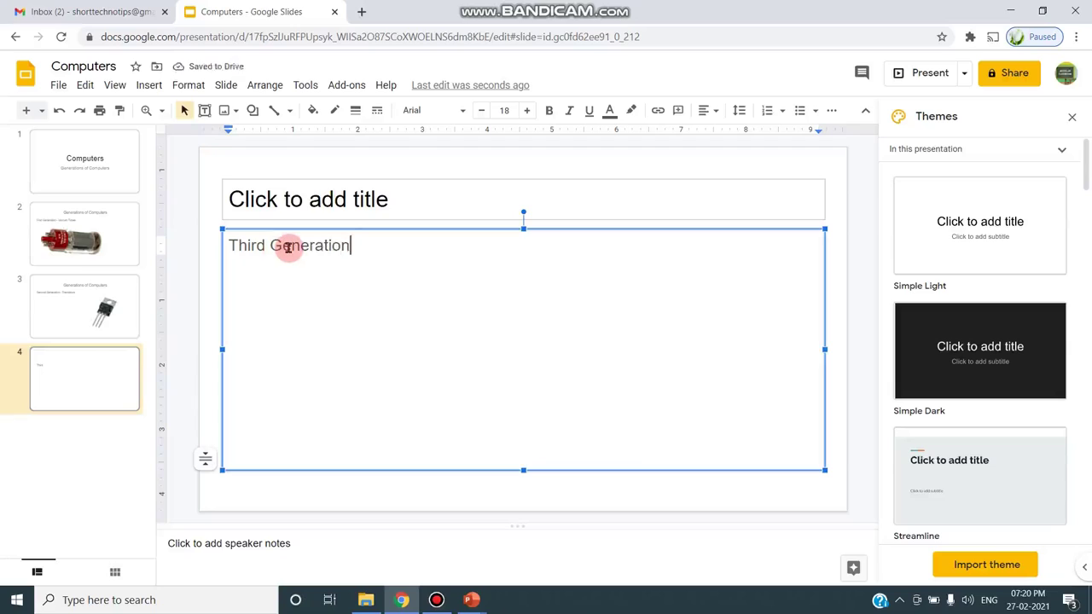
{"action": "type", "text": " - Integrated Circuit"}
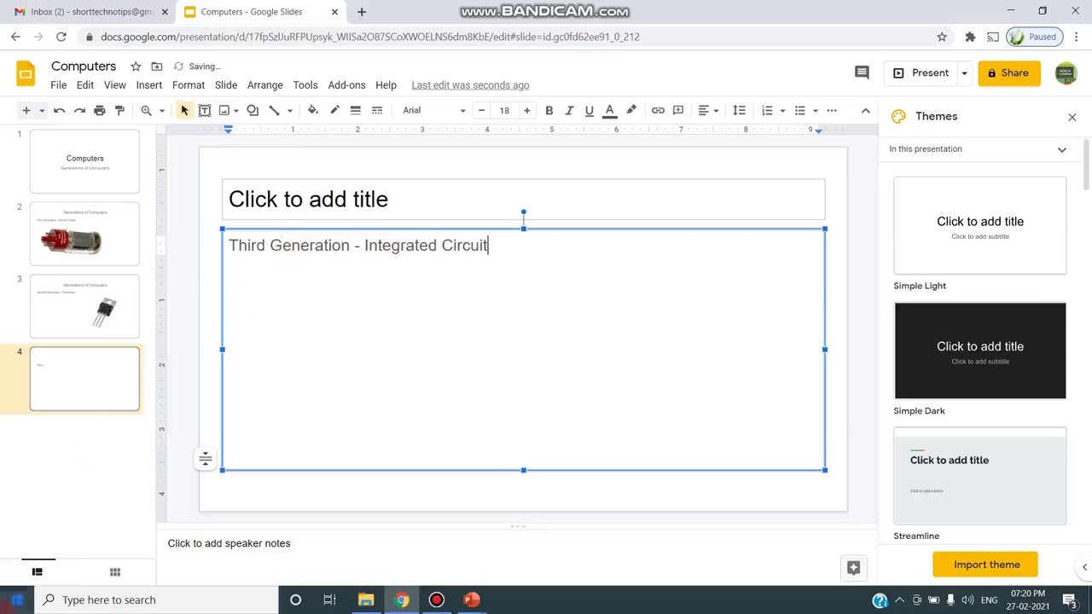
- Add slide 5 with the body text 'Fourth Generation - Microprocessor'
{"action": "right_click", "coordinate": [93, 463]}
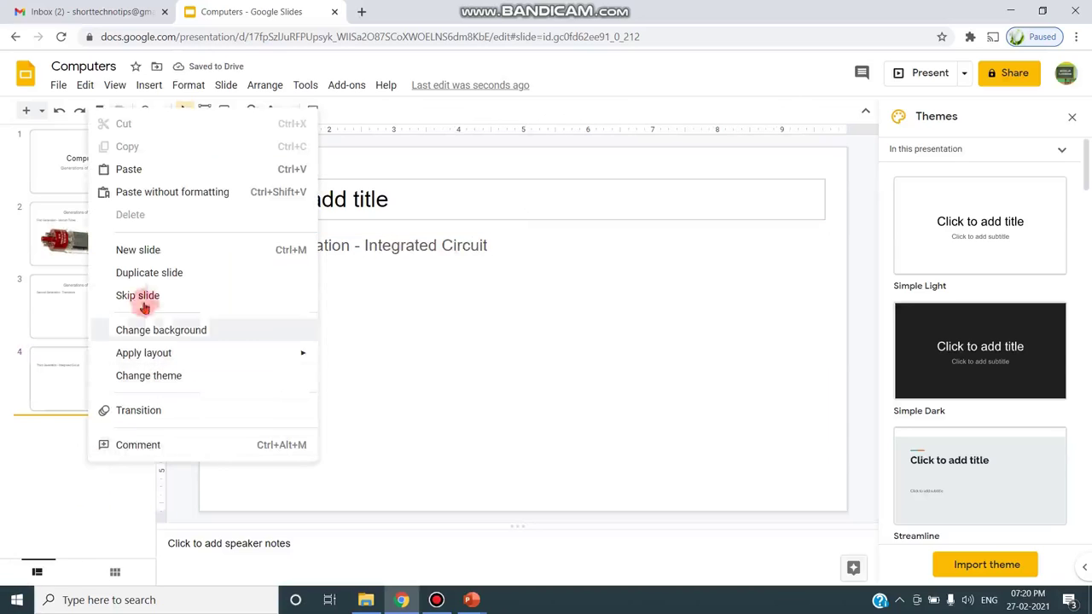
{"action": "left_click", "coordinate": [137, 250]}
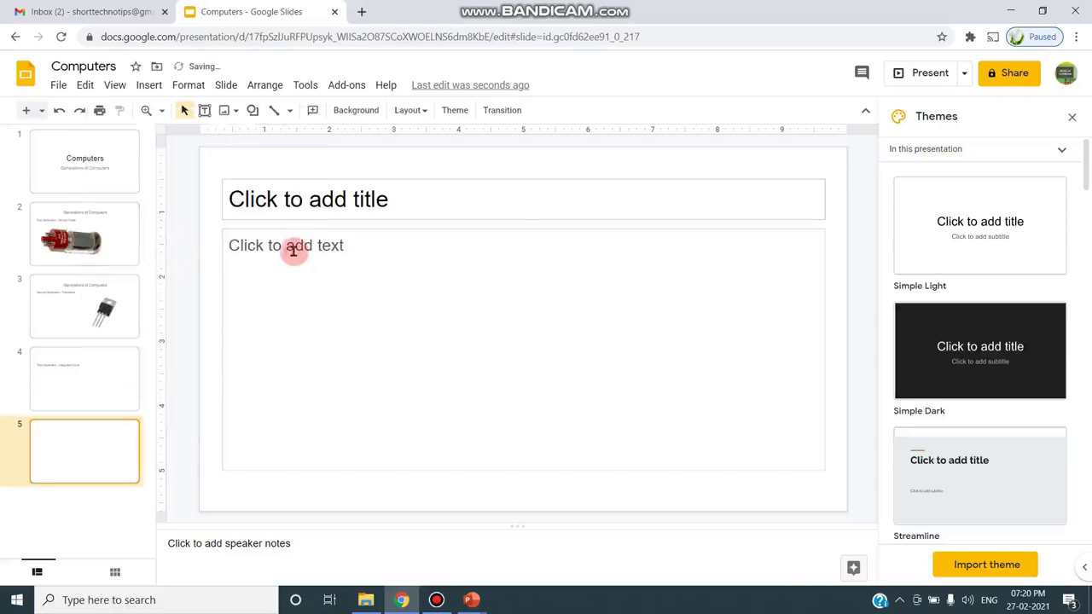
{"action": "left_click", "coordinate": [292, 250]}
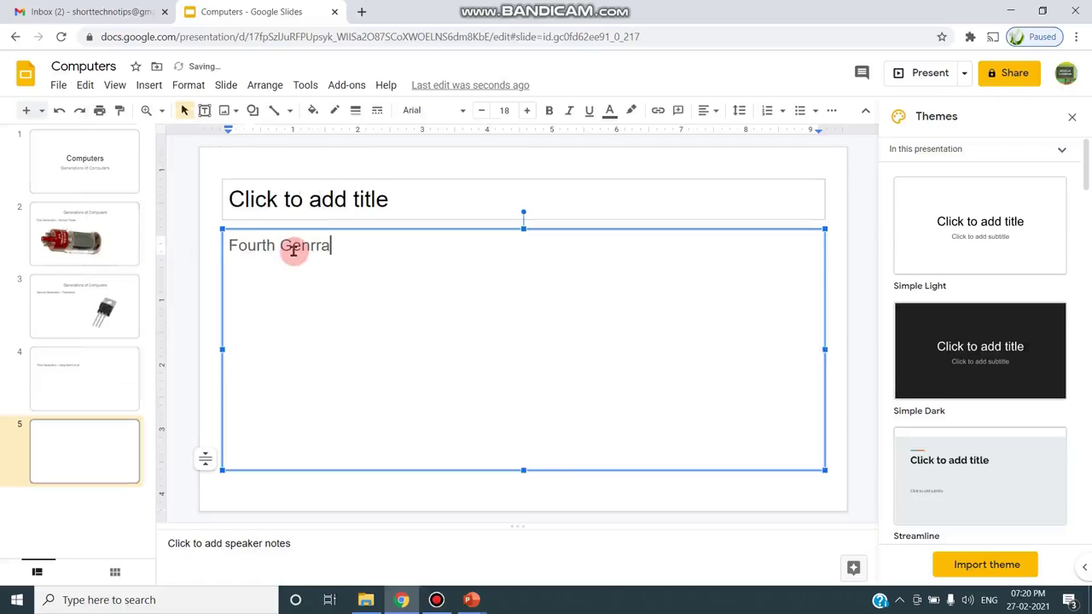
{"action": "type", "text": "Fourth Genr"}
{"action": "key", "text": "BackSpace"}
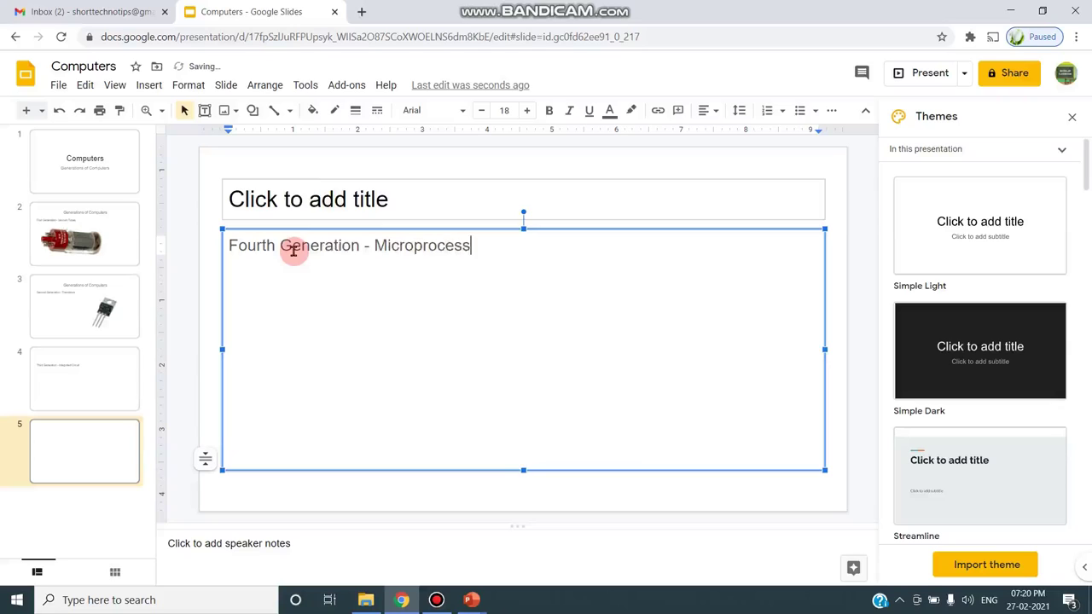
{"action": "left_click", "coordinate": [100, 511]}
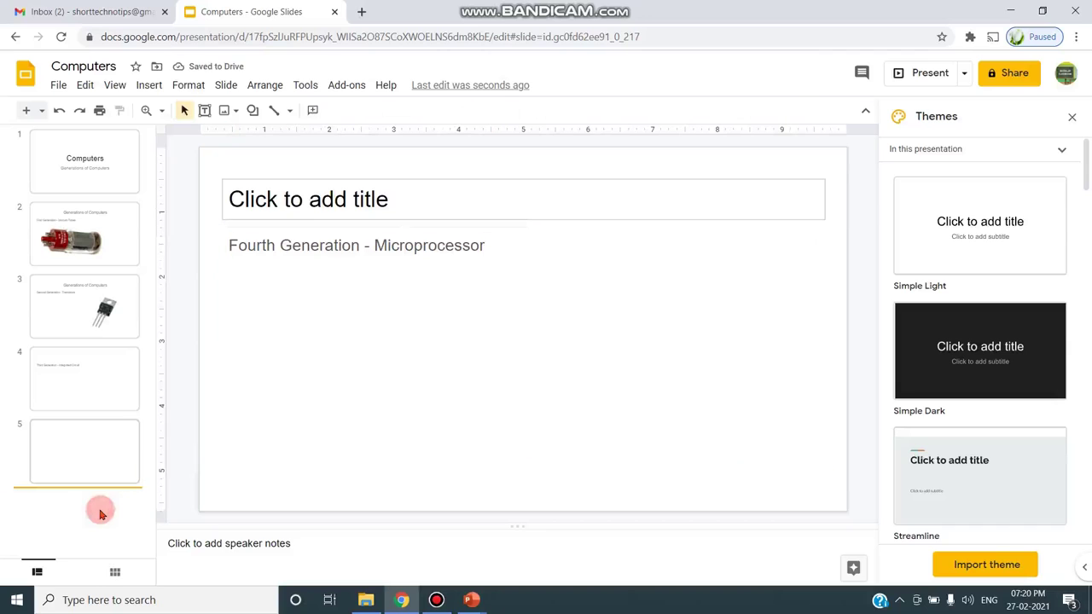
{"action": "right_click", "coordinate": [99, 512]}
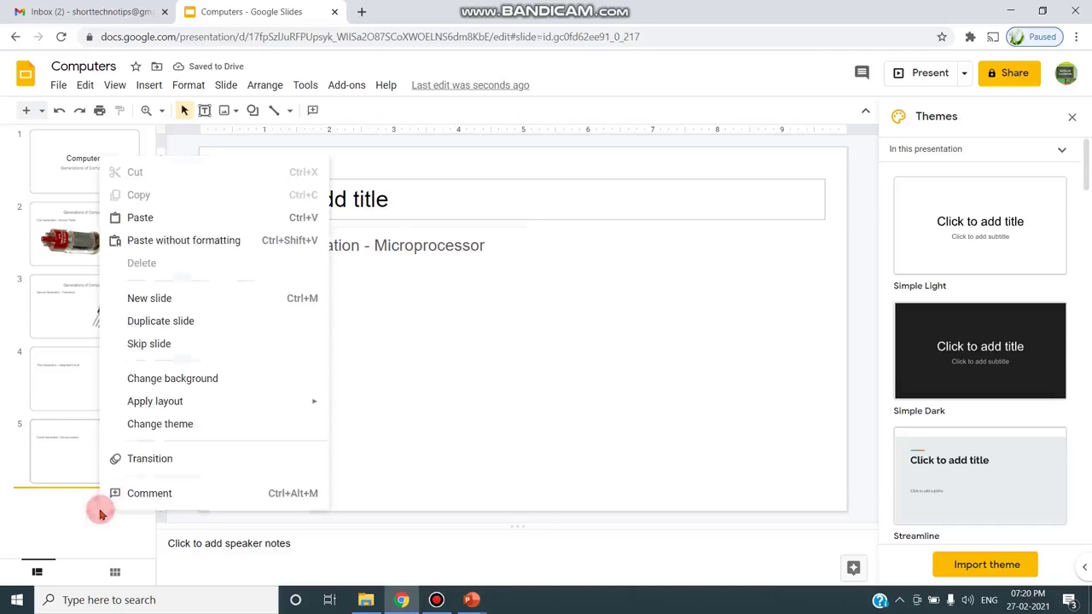
- Insert a new slide after slide 5 with body text 'Fifth Generation - Artificial Intelligence'
{"action": "left_click", "coordinate": [148, 296]}
{"action": "left_click", "coordinate": [280, 260]}
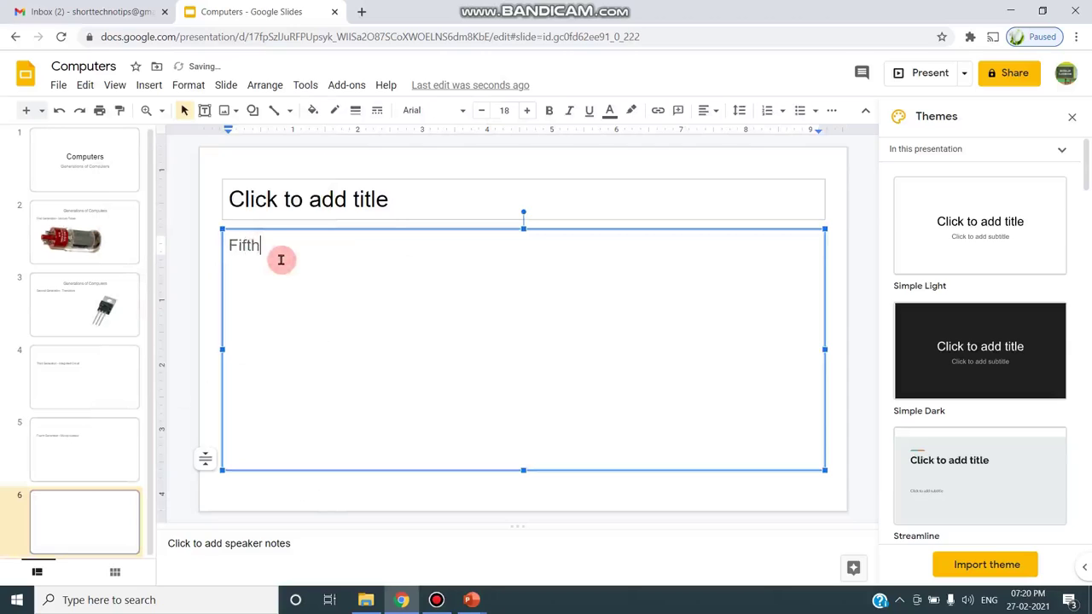
{"action": "type", "text": "Fifth Generation - Artificial Intellige"}
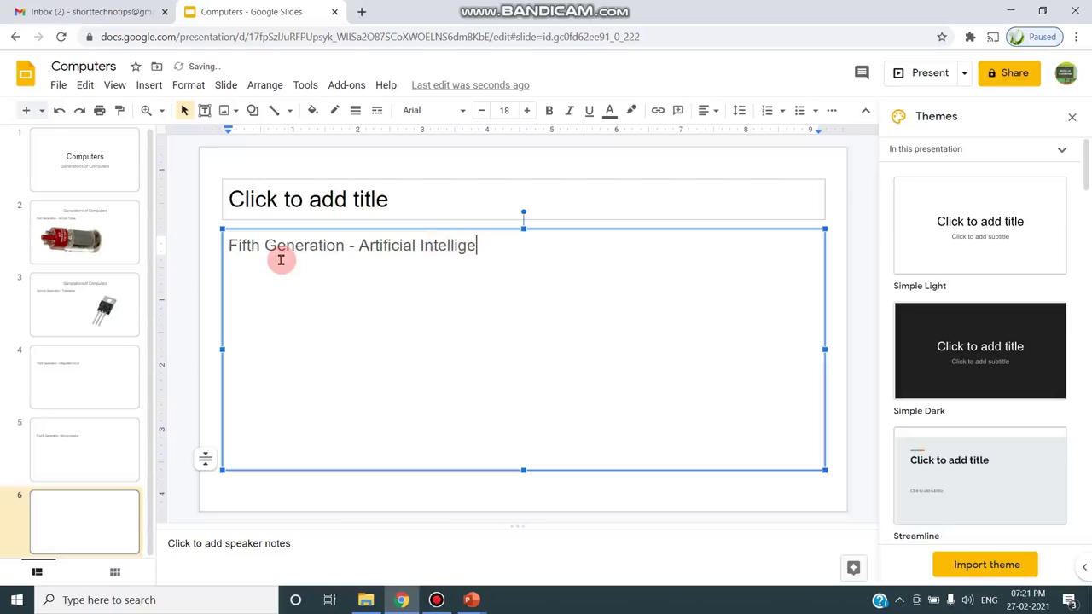
{"action": "type", "text": "nce"}
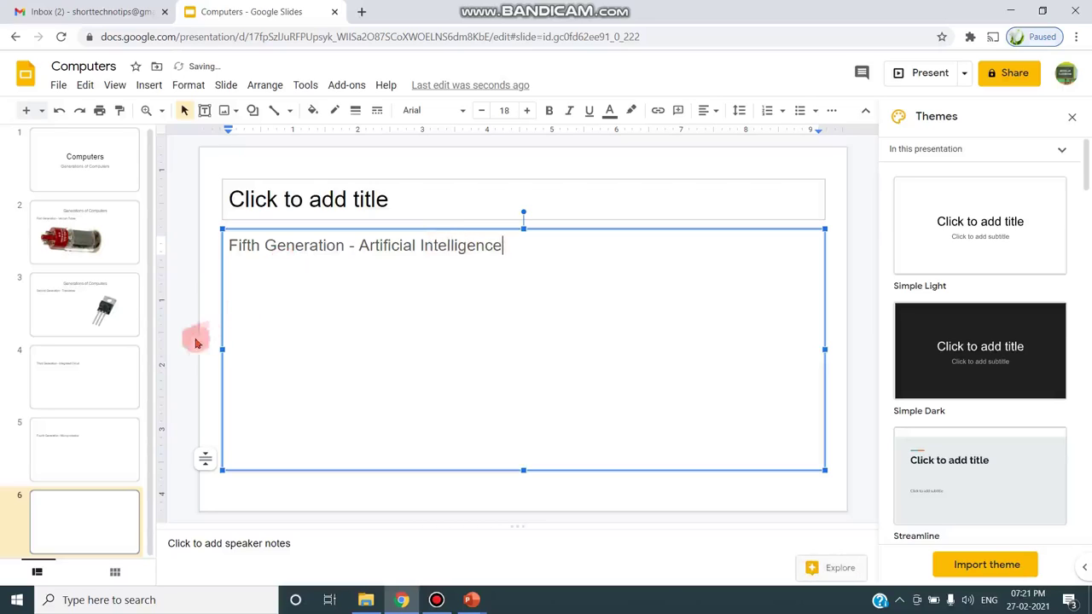
{"action": "left_click", "coordinate": [111, 328]}
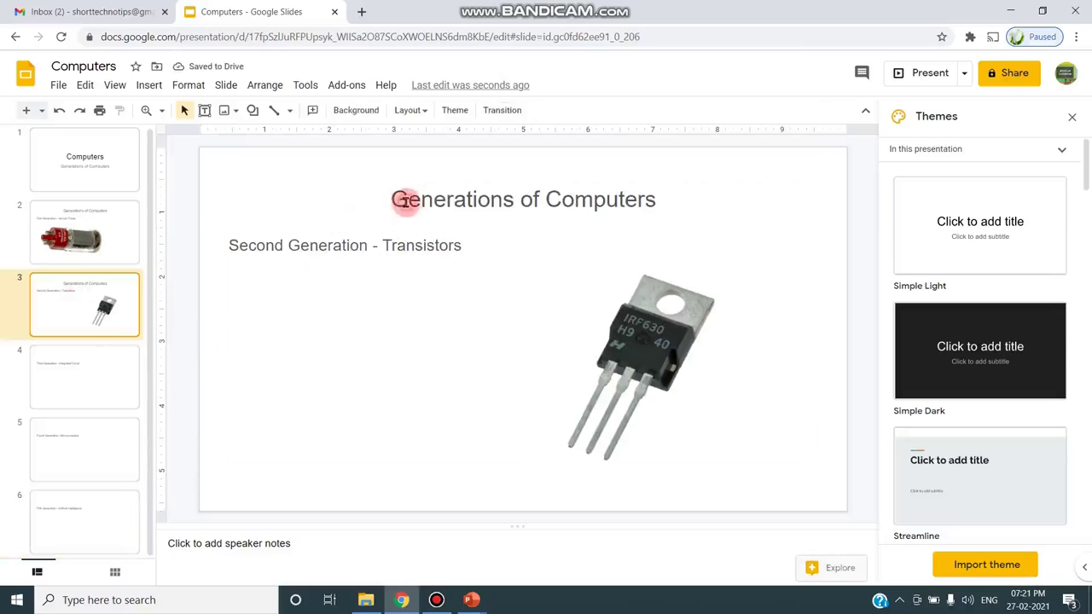
- Copy slide 3's title 'Generations of Computers' and paste it as slide 4's title
{"action": "double_click", "coordinate": [404, 201]}
{"action": "triple_click", "coordinate": [404, 200]}
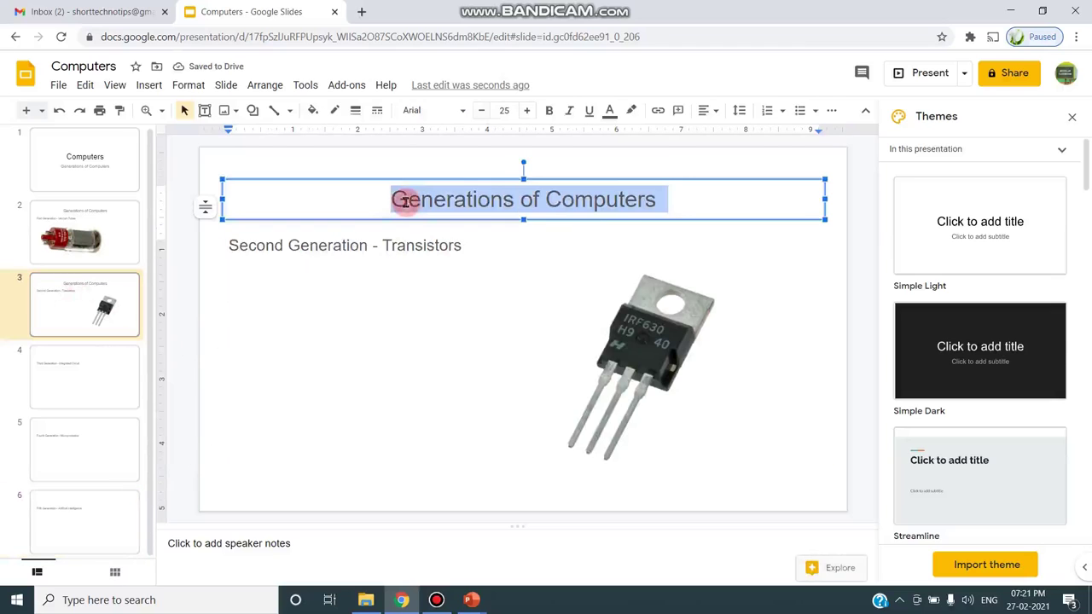
{"action": "left_click", "coordinate": [85, 85]}
{"action": "left_click", "coordinate": [82, 382]}
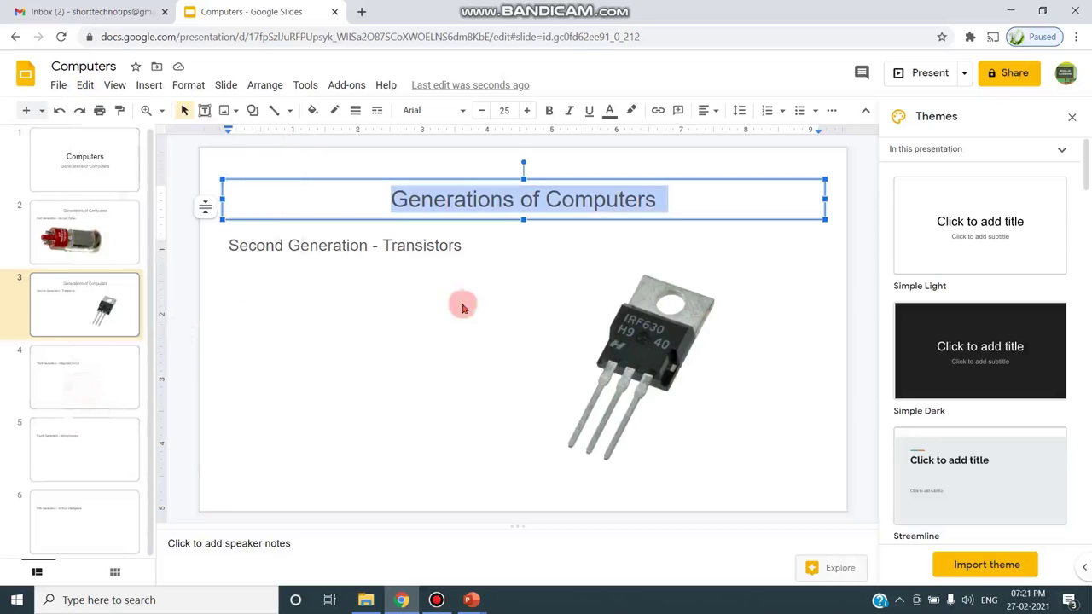
{"action": "left_click", "coordinate": [465, 207]}
{"action": "left_click", "coordinate": [85, 85]}
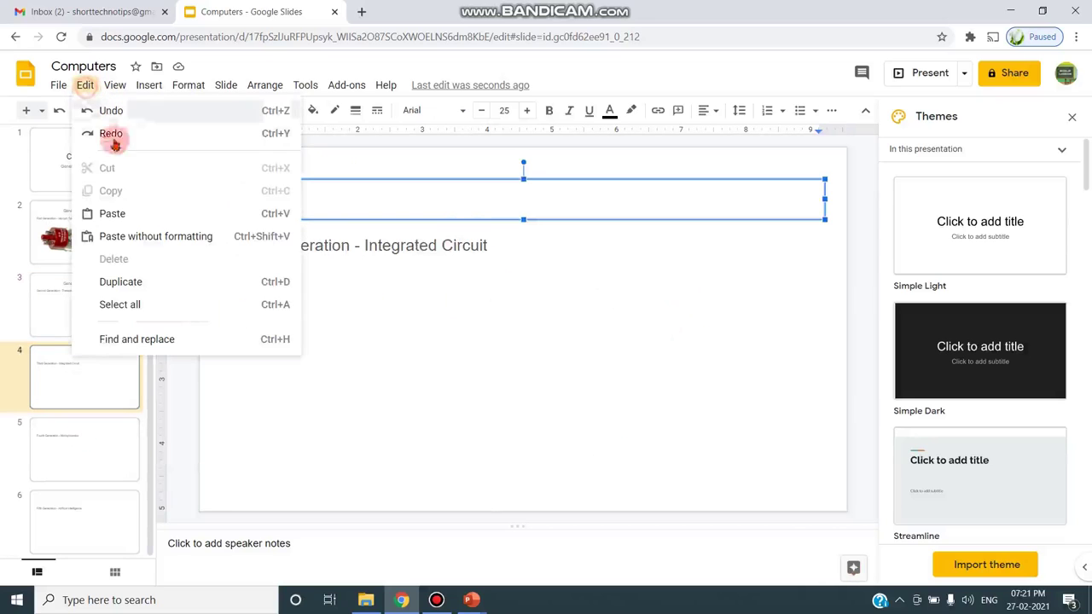
{"action": "left_click", "coordinate": [113, 213]}
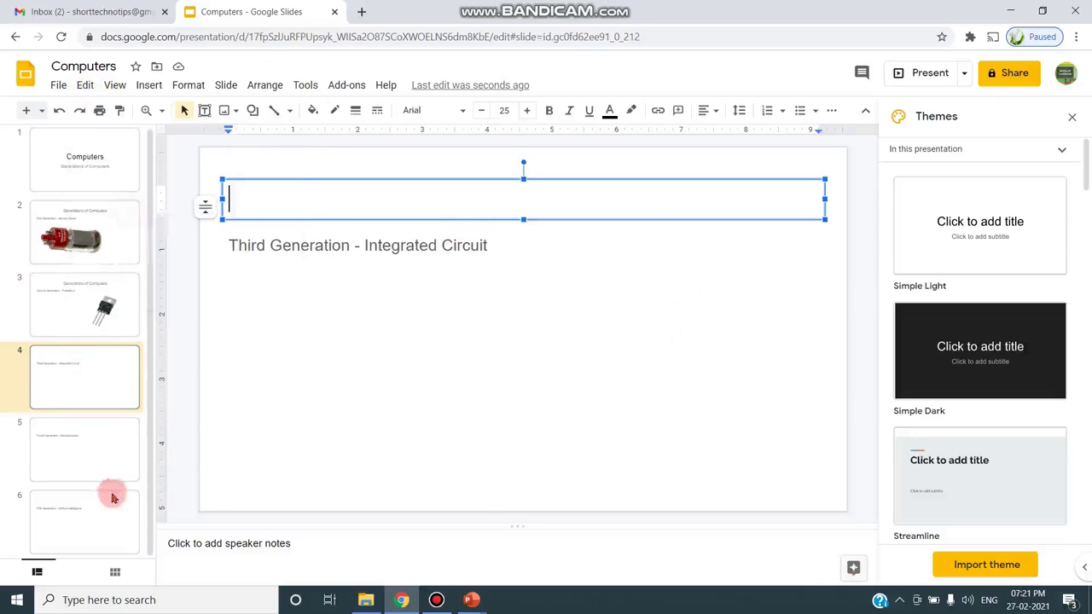
- Paste 'Generations of Computers' into the empty titles of slides 5 and 6
{"action": "left_click", "coordinate": [88, 456]}
{"action": "left_click", "coordinate": [367, 198]}
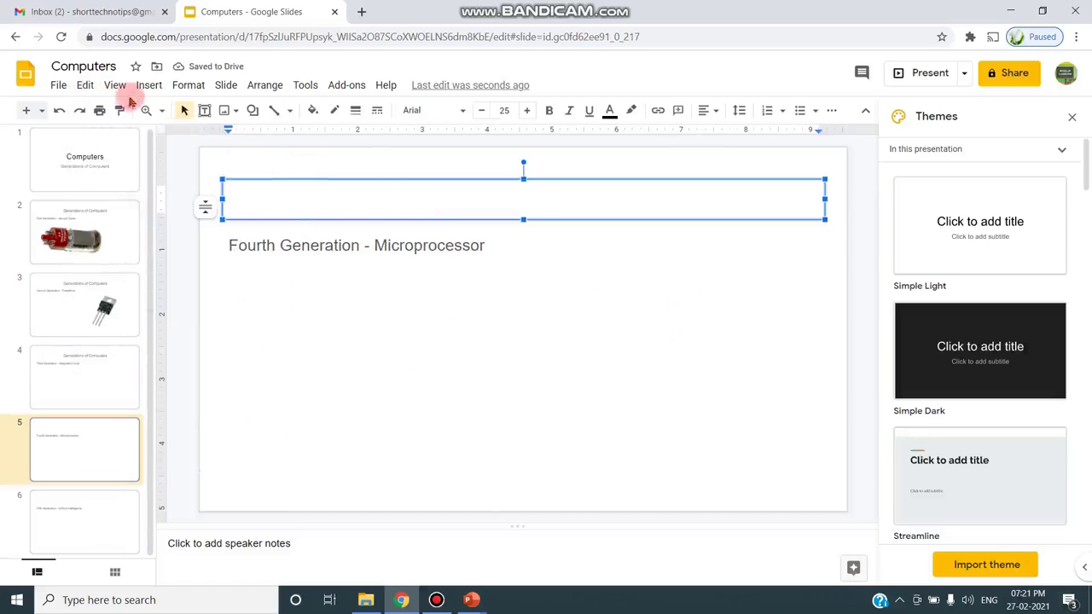
{"action": "left_click", "coordinate": [86, 85]}
{"action": "left_click", "coordinate": [113, 213]}
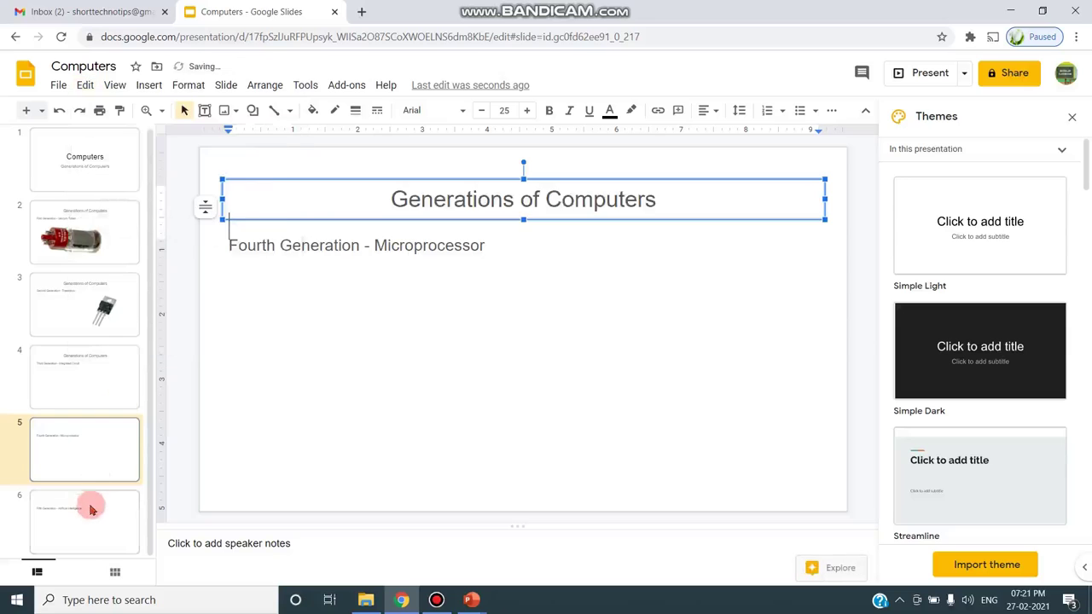
{"action": "left_click", "coordinate": [473, 203]}
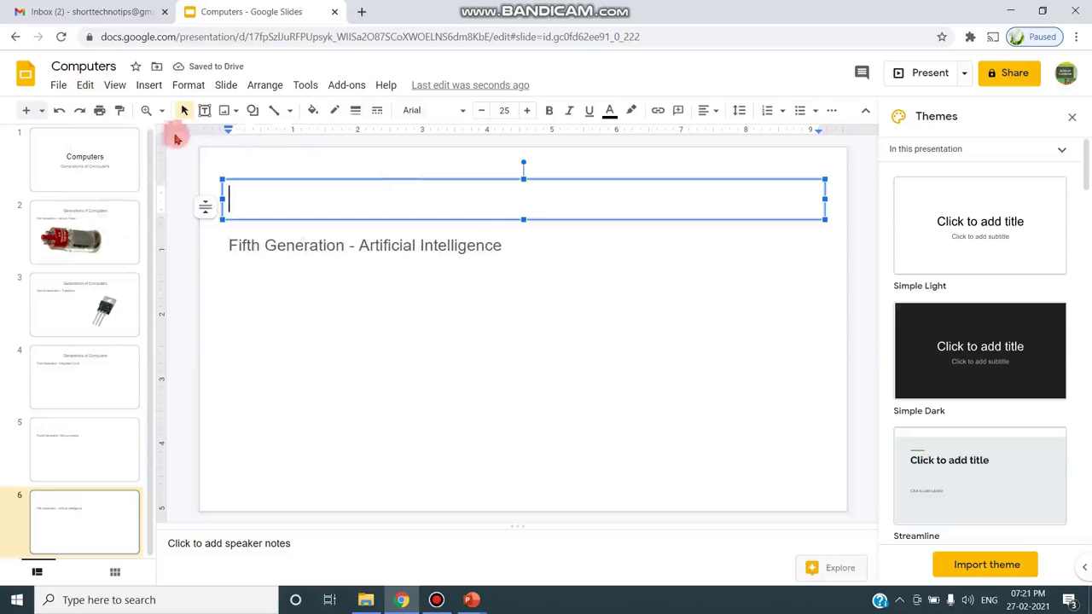
{"action": "left_click", "coordinate": [83, 84]}
{"action": "left_click", "coordinate": [110, 212]}
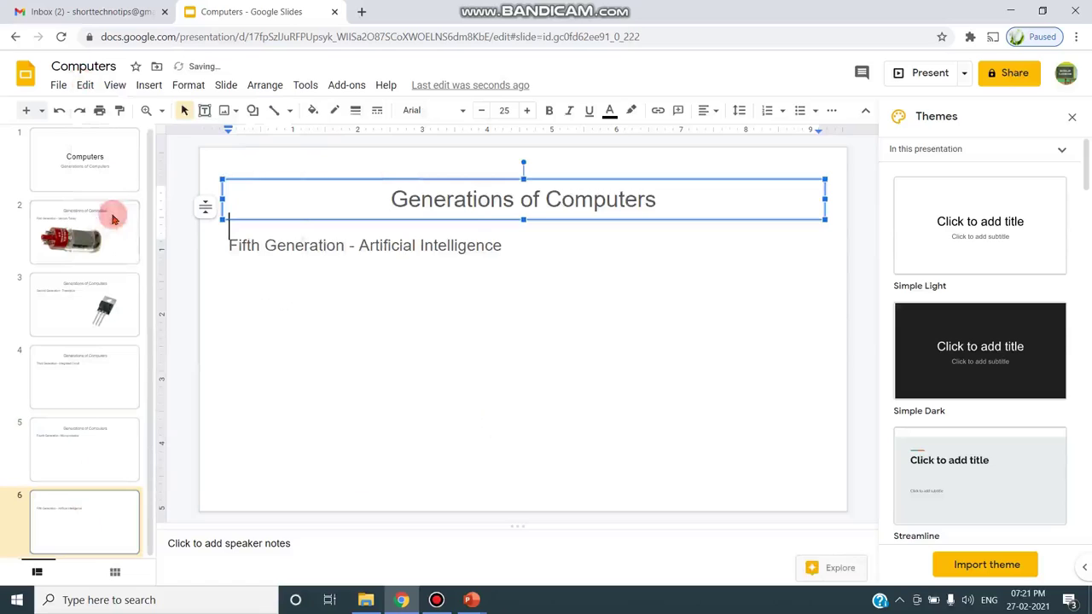
{"action": "left_click", "coordinate": [42, 376]}
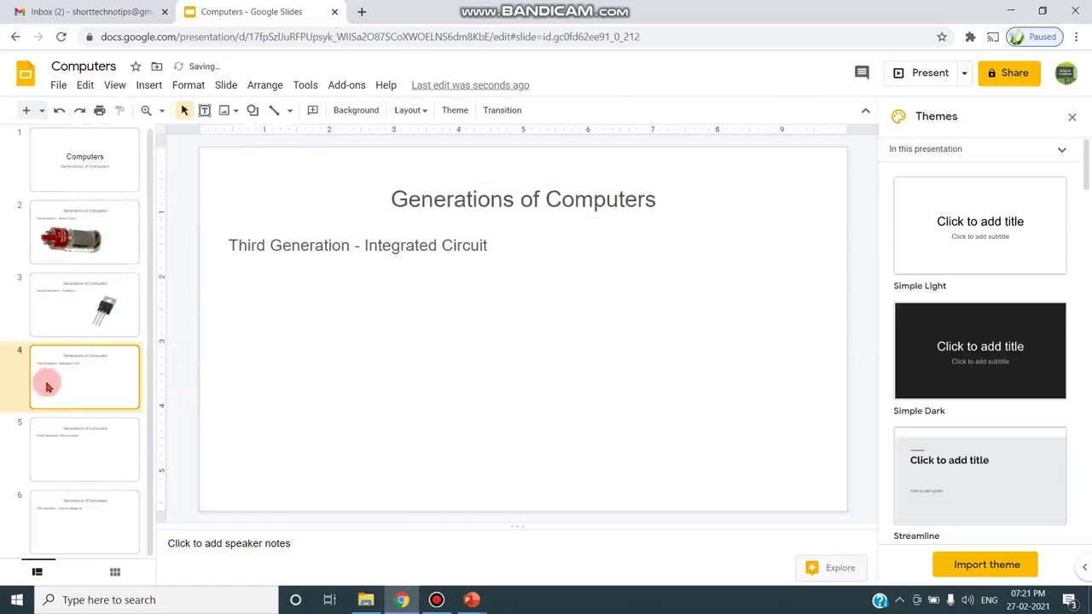
- Search the web for 'ic chips' images and insert one chip photo onto slide 4
{"action": "left_click", "coordinate": [148, 85]}
{"action": "mouse_move", "coordinate": [162, 111]}
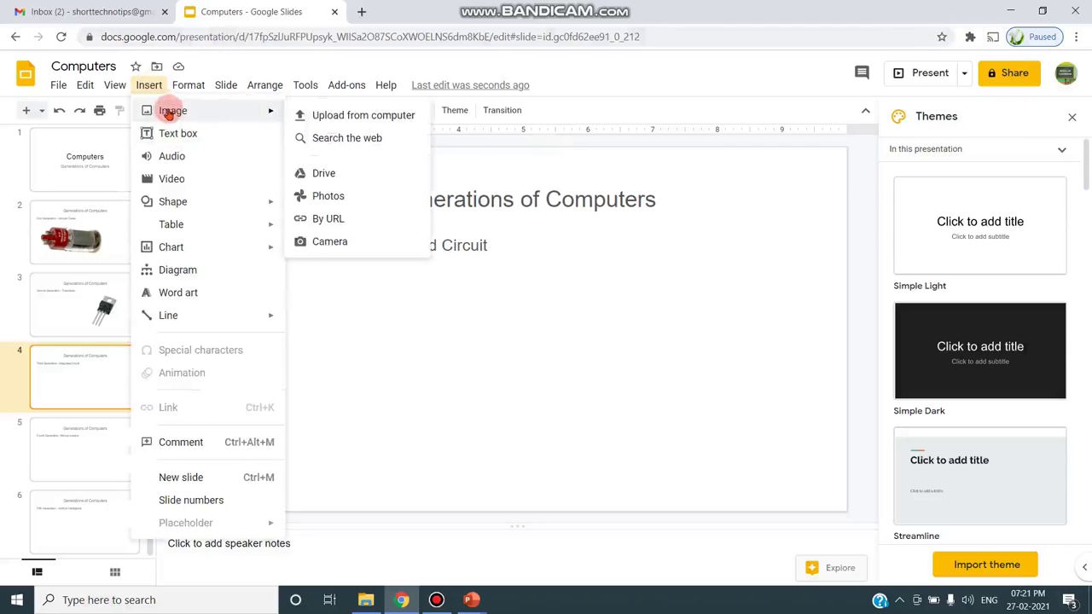
{"action": "left_click", "coordinate": [312, 136]}
{"action": "left_click", "coordinate": [938, 118]}
{"action": "double_click", "coordinate": [941, 117]}
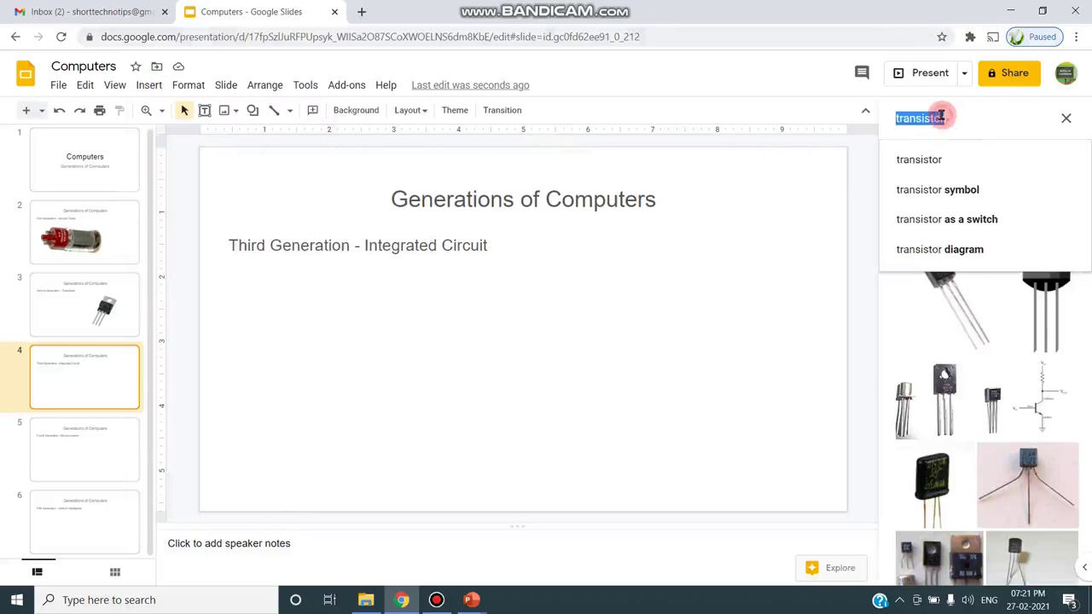
{"action": "type", "text": "ic ch"}
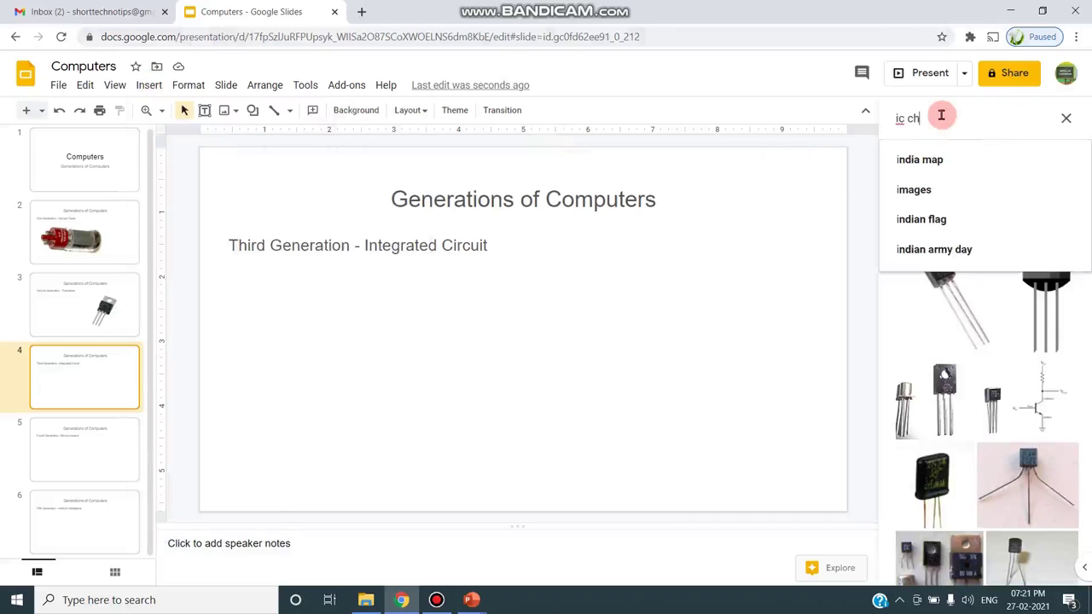
{"action": "type", "text": "ips"}
{"action": "key", "text": "Return"}
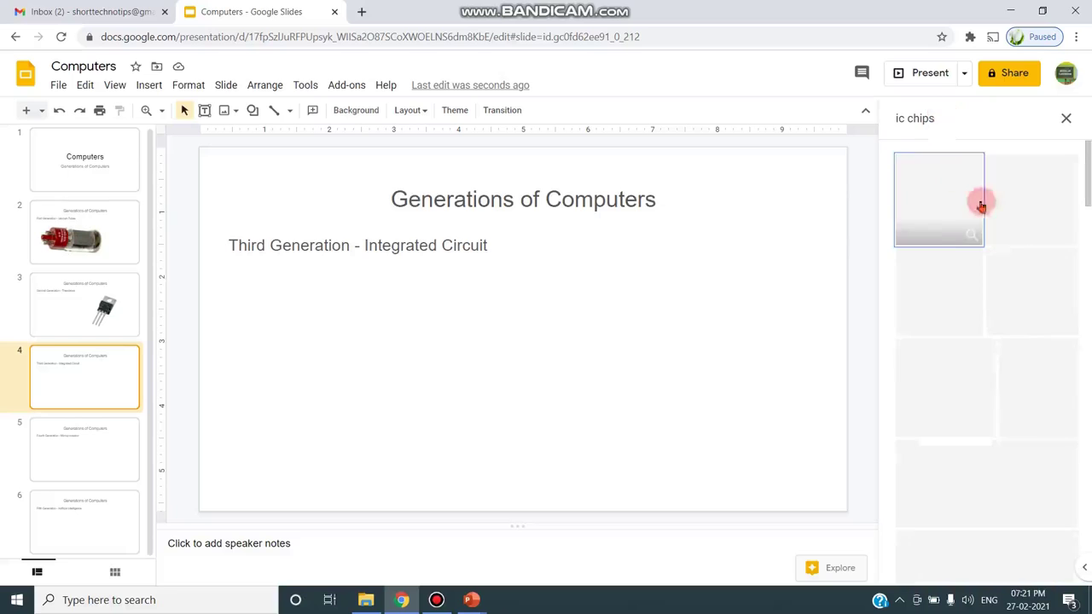
{"action": "left_click", "coordinate": [1031, 198]}
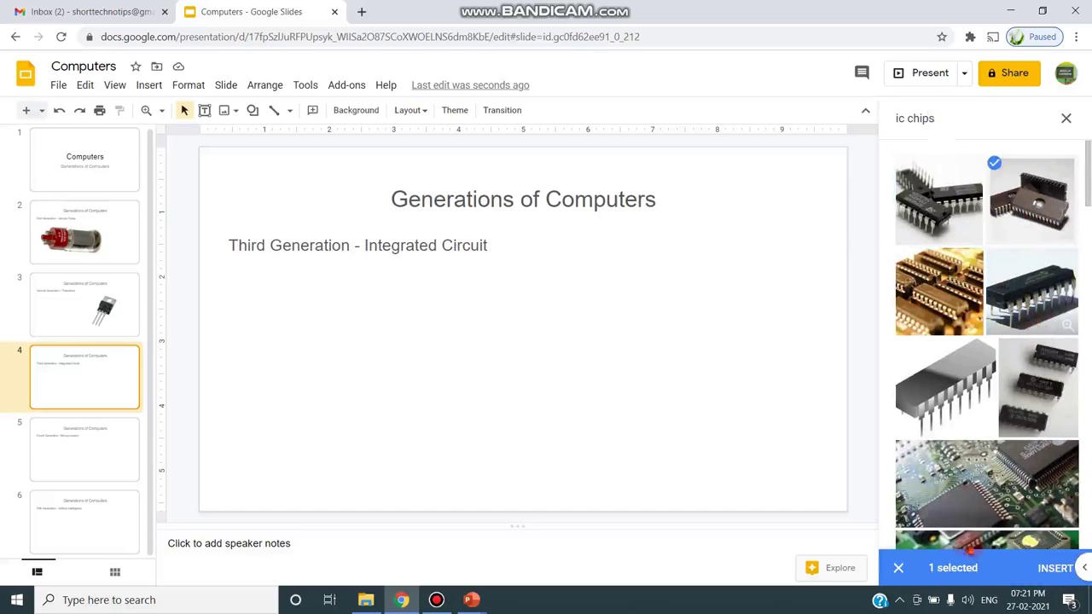
{"action": "left_click", "coordinate": [1031, 290]}
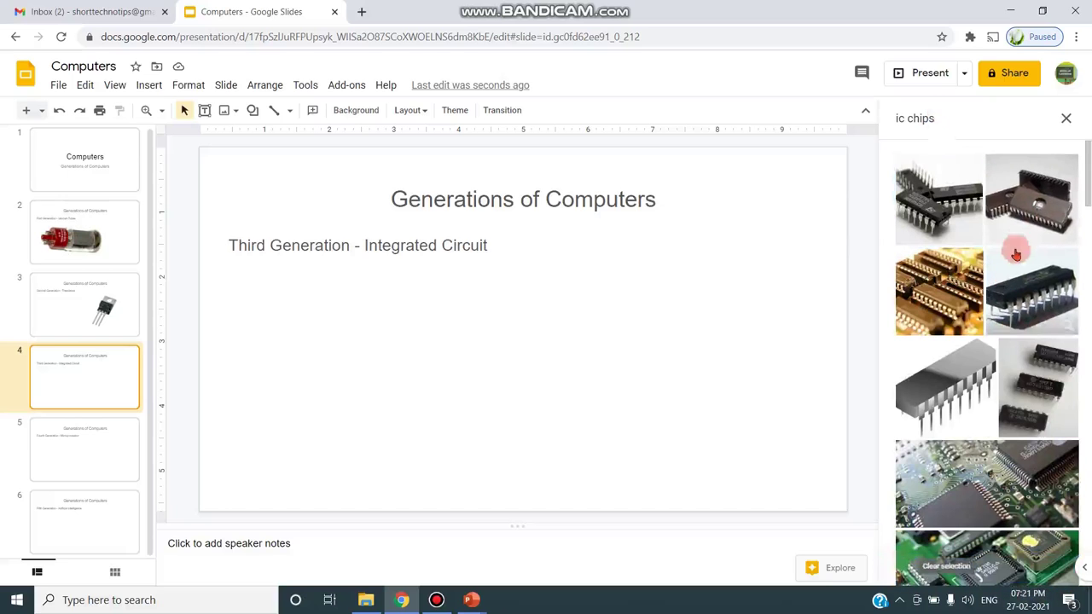
{"action": "left_click", "coordinate": [1023, 224]}
{"action": "left_click", "coordinate": [1047, 568]}
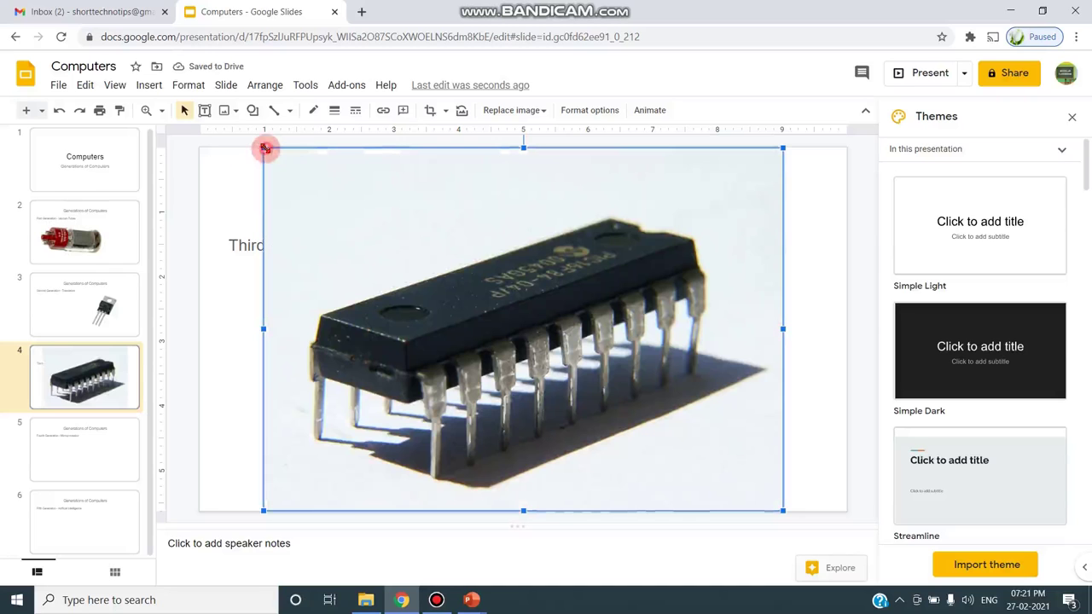
- Shrink the IC chip photo and move it to the slide's lower right
{"action": "left_click_drag", "start_coordinate": [265, 148], "coordinate": [433, 268]}
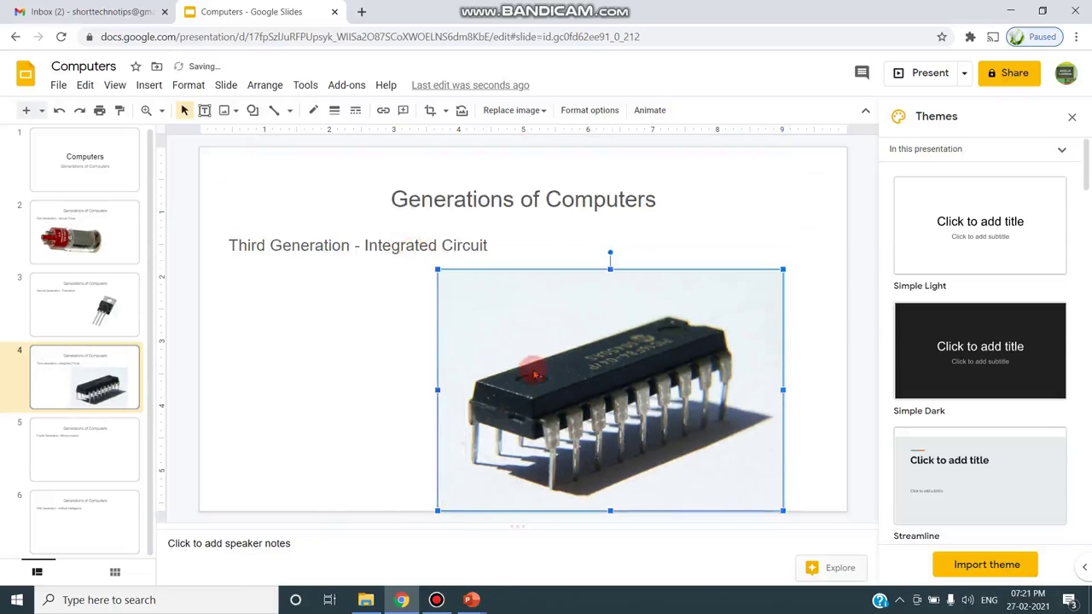
{"action": "left_click_drag", "start_coordinate": [531, 368], "coordinate": [585, 360]}
{"action": "left_click", "coordinate": [246, 404]}
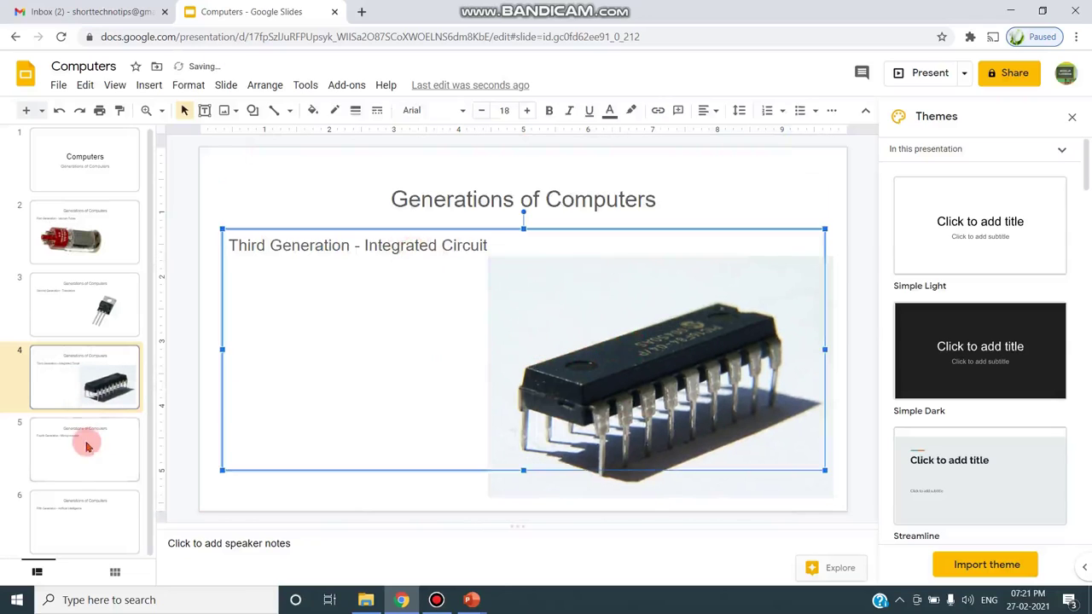
{"action": "left_click", "coordinate": [87, 436]}
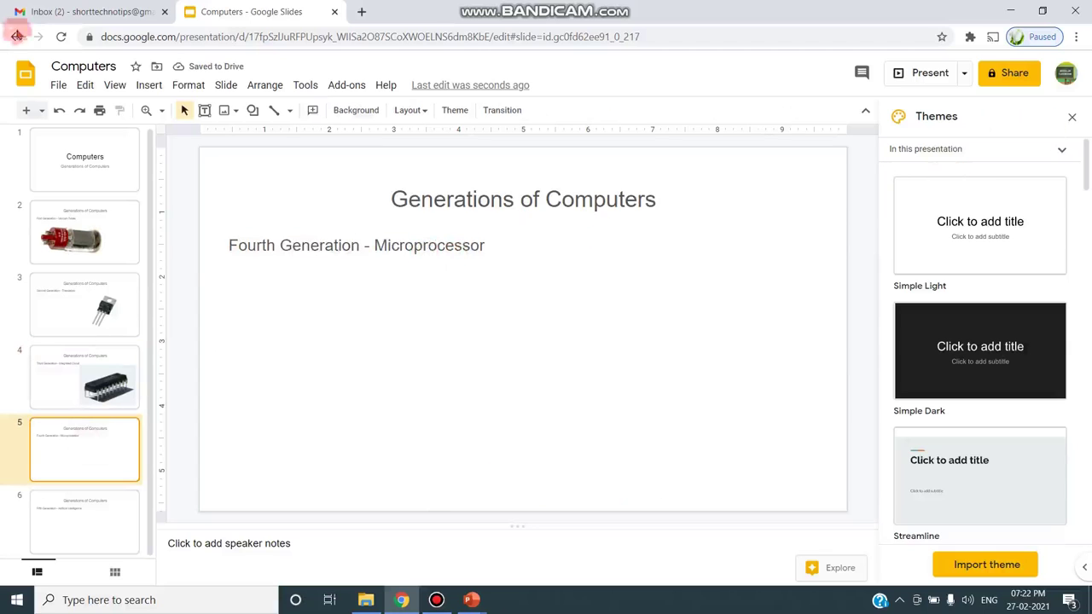
- Insert a green circuit-board photo from a 'microprocessor' web search, shrunk and placed below the text
{"action": "left_click", "coordinate": [148, 85]}
{"action": "mouse_move", "coordinate": [163, 117]}
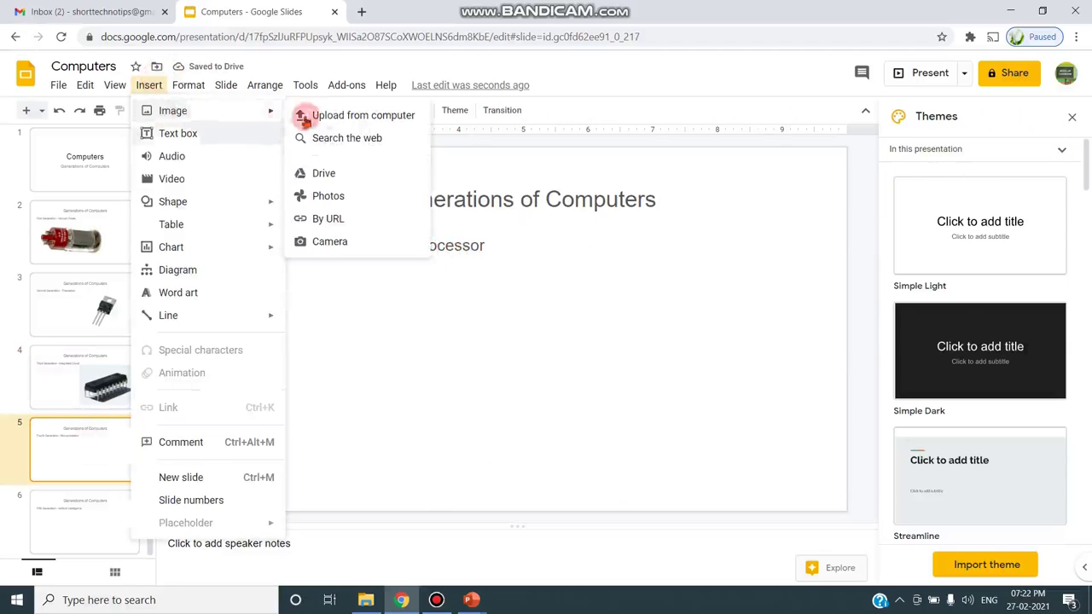
{"action": "left_click", "coordinate": [346, 137]}
{"action": "left_click", "coordinate": [983, 137]}
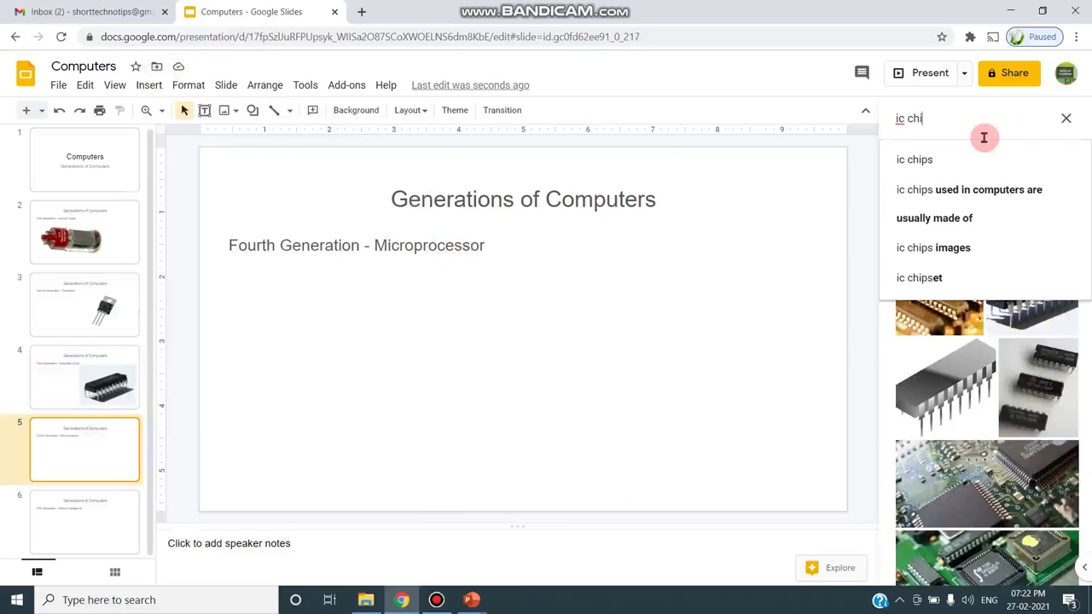
{"action": "key", "text": "BackSpace"}
{"action": "key", "text": "BackSpace"}
{"action": "type", "text": "mi"}
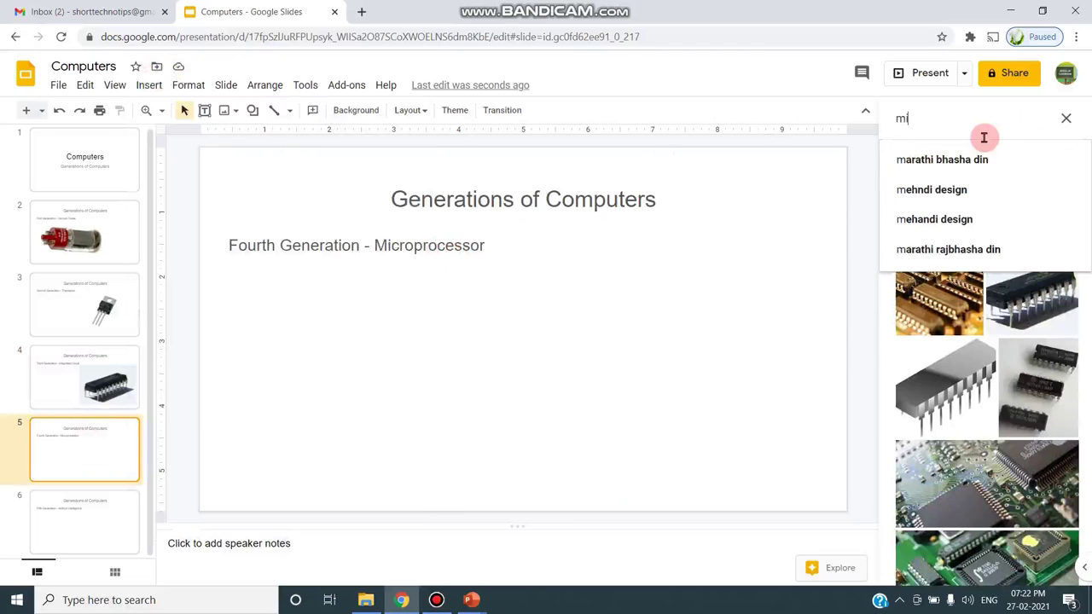
{"action": "type", "text": "crop"}
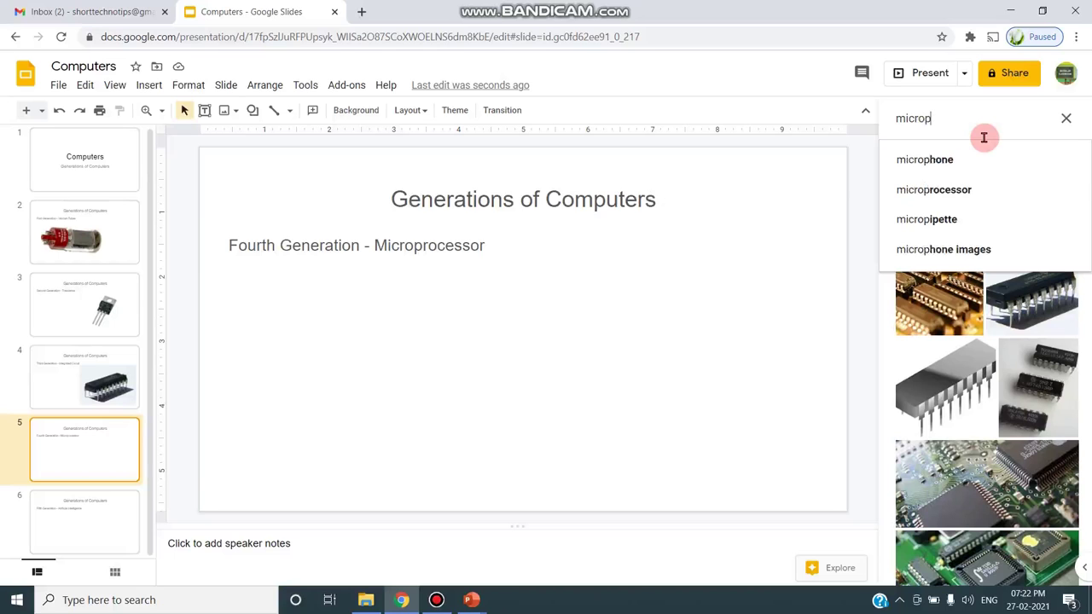
{"action": "left_click", "coordinate": [964, 183]}
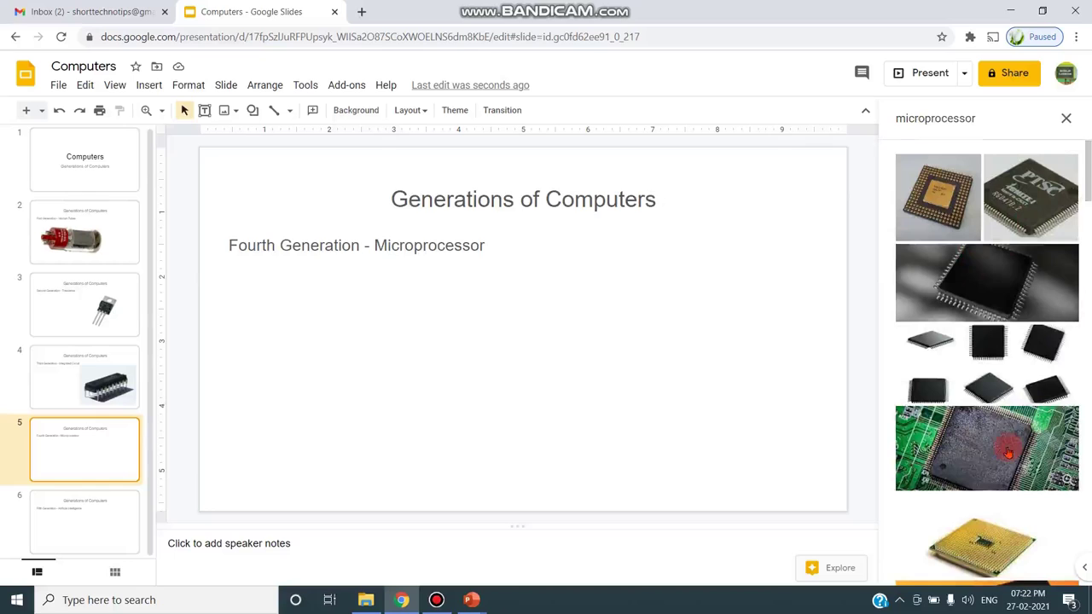
{"action": "left_click", "coordinate": [1008, 452]}
{"action": "left_click", "coordinate": [1049, 566]}
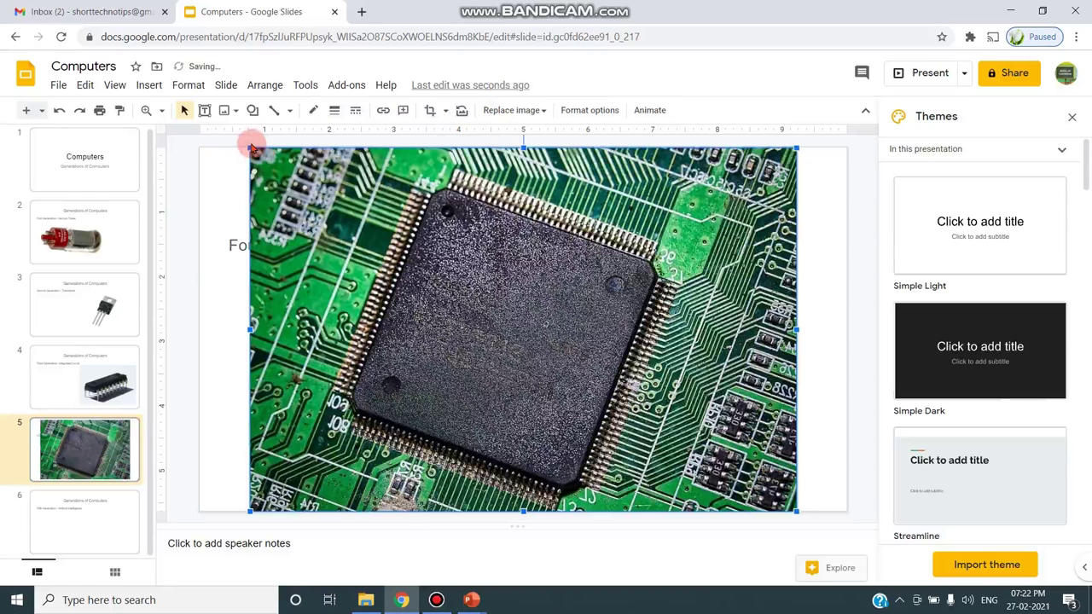
{"action": "left_click_drag", "start_coordinate": [263, 155], "coordinate": [444, 277]}
{"action": "left_click_drag", "start_coordinate": [662, 437], "coordinate": [670, 418]}
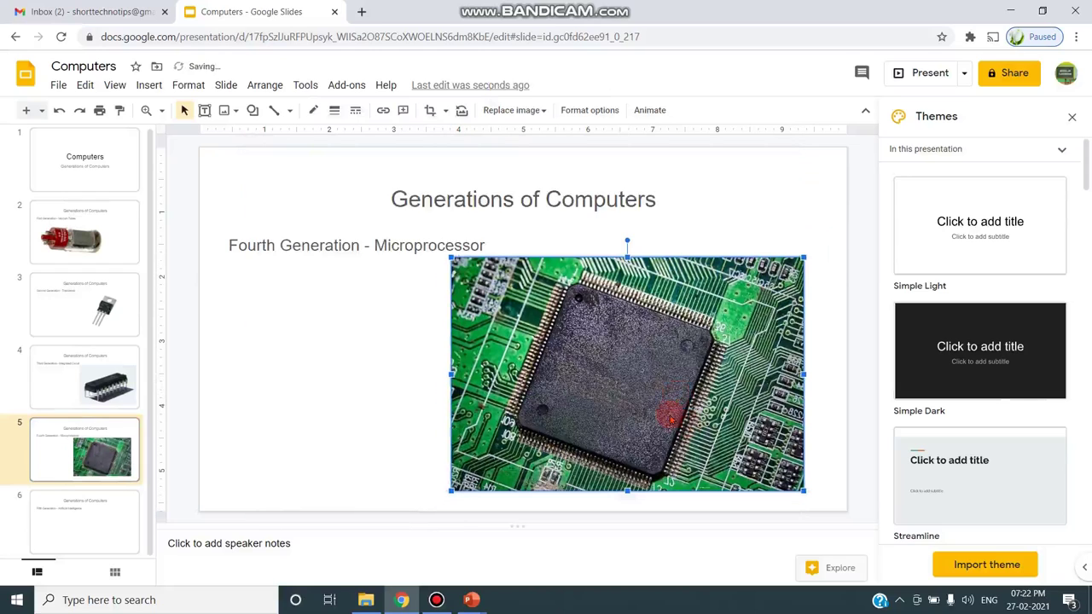
- Search the web for 'artificial intelligence' and insert the robot image on slide 6
{"action": "left_click", "coordinate": [93, 509]}
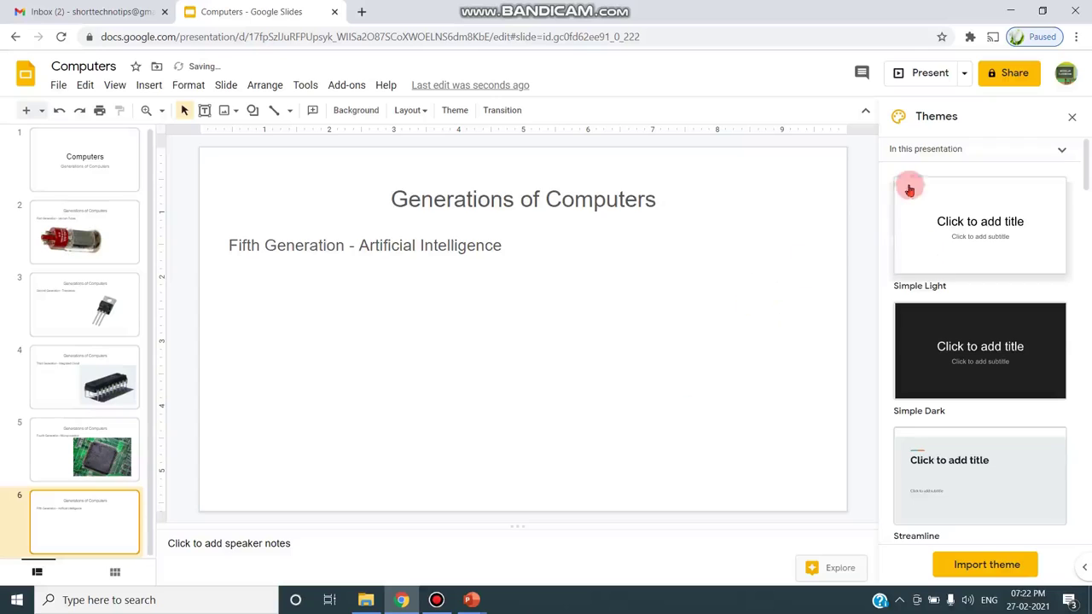
{"action": "left_click", "coordinate": [148, 85]}
{"action": "mouse_move", "coordinate": [170, 114]}
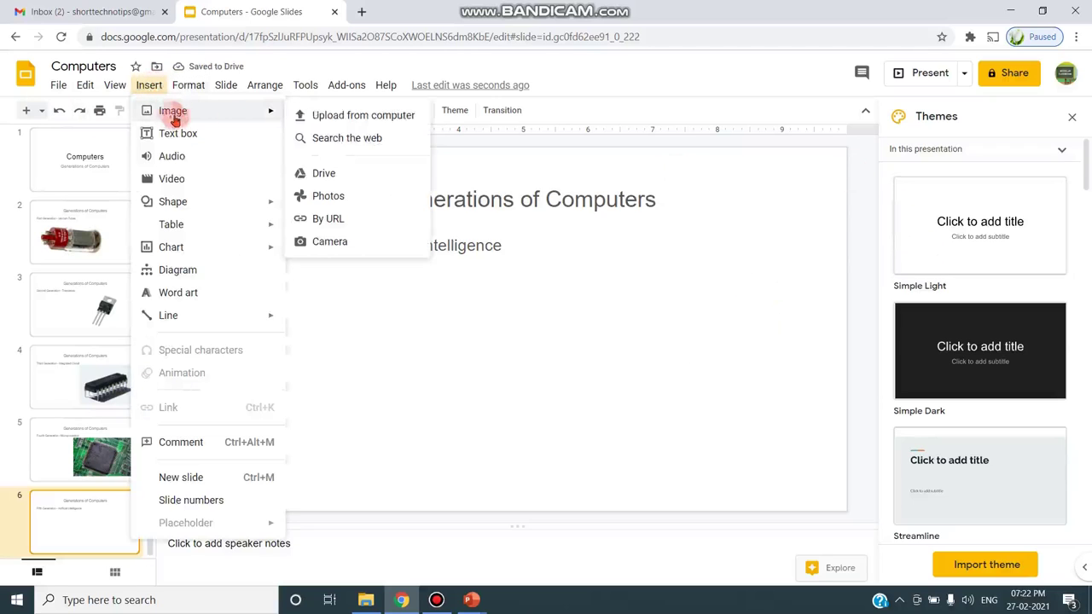
{"action": "left_click", "coordinate": [336, 143]}
{"action": "left_click", "coordinate": [995, 127]}
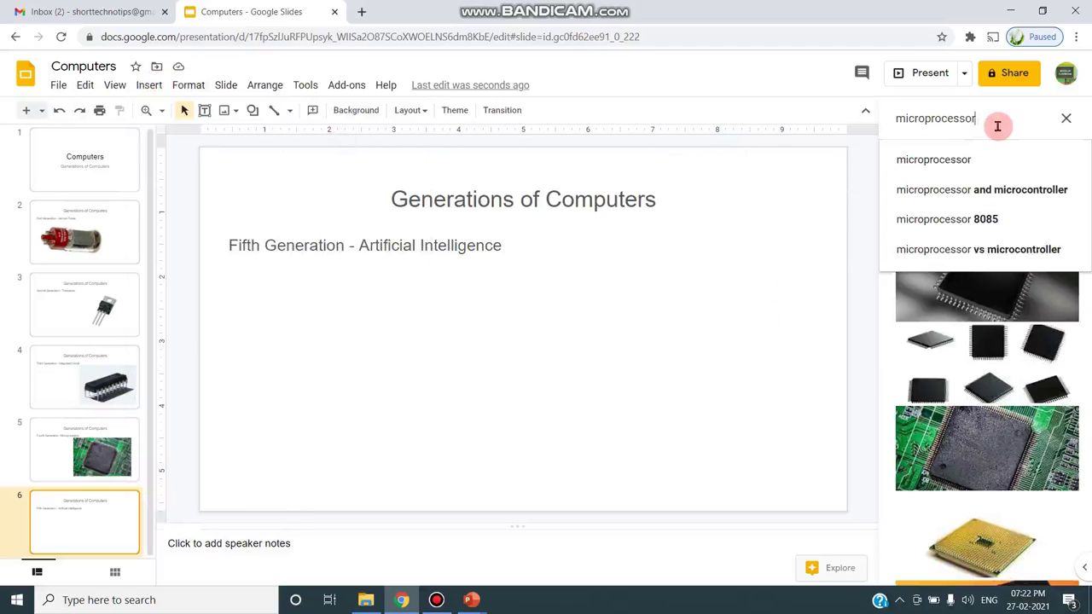
{"action": "key", "text": "BackSpace"}
{"action": "key", "text": "BackSpace"}
{"action": "key", "text": "BackSpace"}
{"action": "key", "text": "BackSpace"}
{"action": "key", "text": "BackSpace"}
{"action": "key", "text": "BackSpace"}
{"action": "key", "text": "BackSpace"}
{"action": "key", "text": "BackSpace"}
{"action": "key", "text": "BackSpace"}
{"action": "key", "text": "BackSpace"}
{"action": "key", "text": "BackSpace"}
{"action": "key", "text": "BackSpace"}
{"action": "key", "text": "BackSpace"}
{"action": "type", "text": "art"}
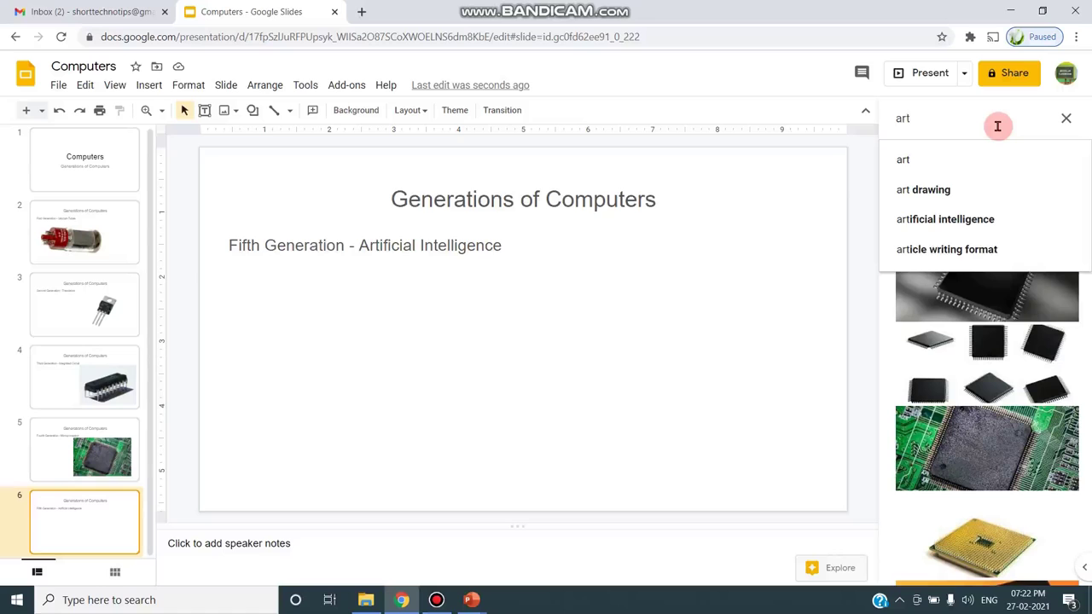
{"action": "type", "text": "ifi"}
{"action": "left_click", "coordinate": [991, 162]}
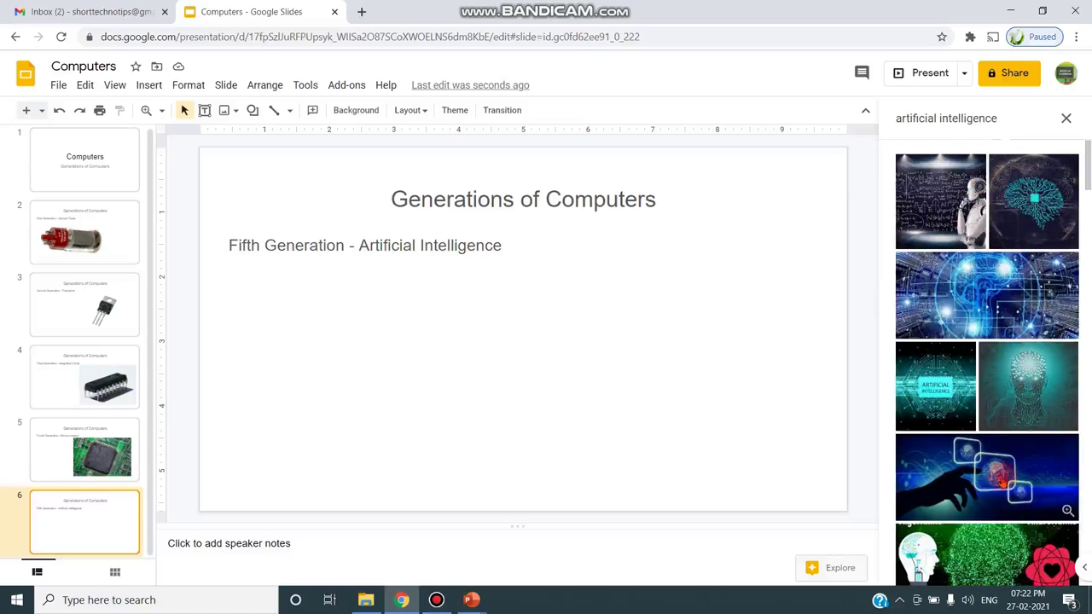
{"action": "left_click", "coordinate": [999, 503]}
{"action": "scroll", "coordinate": [1010, 513], "scroll_direction": "down", "scroll_amount": 5}
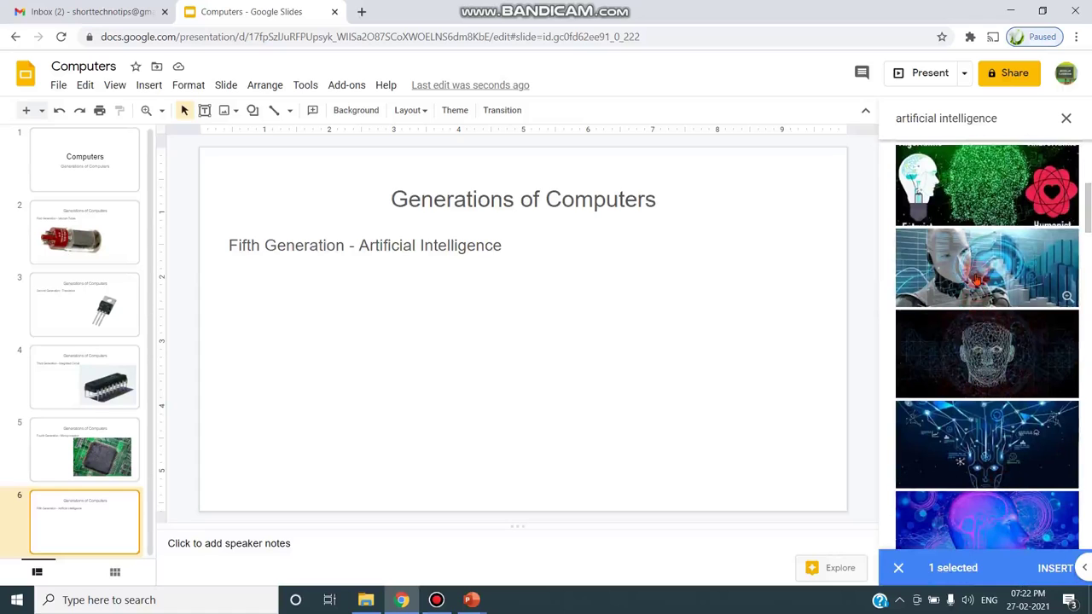
{"action": "scroll", "coordinate": [972, 341], "scroll_direction": "up", "scroll_amount": 5}
{"action": "left_click", "coordinate": [945, 471]}
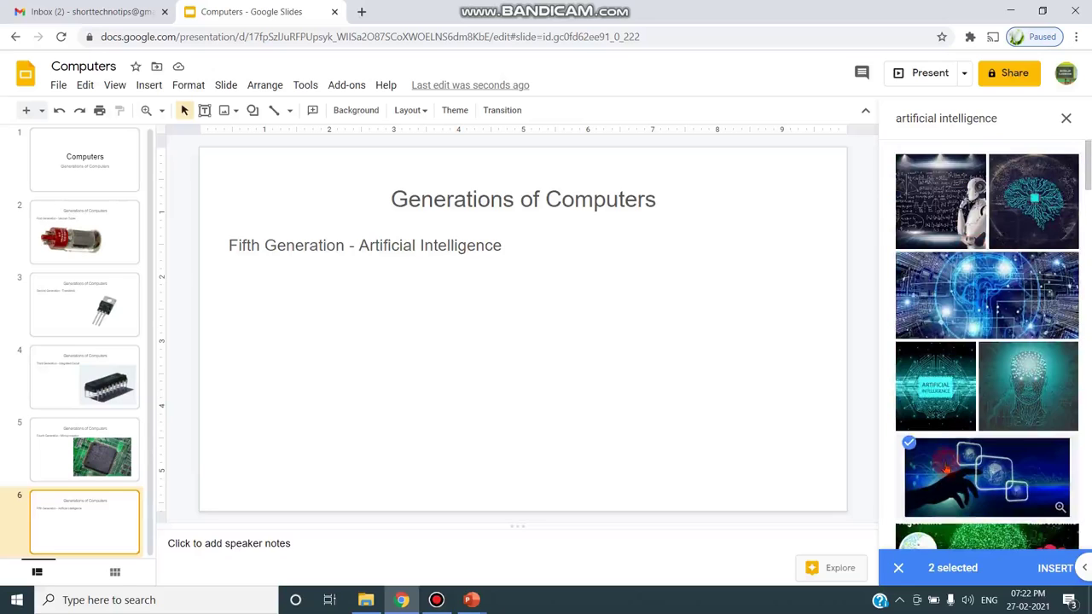
{"action": "left_click", "coordinate": [945, 467]}
{"action": "left_click", "coordinate": [1051, 568]}
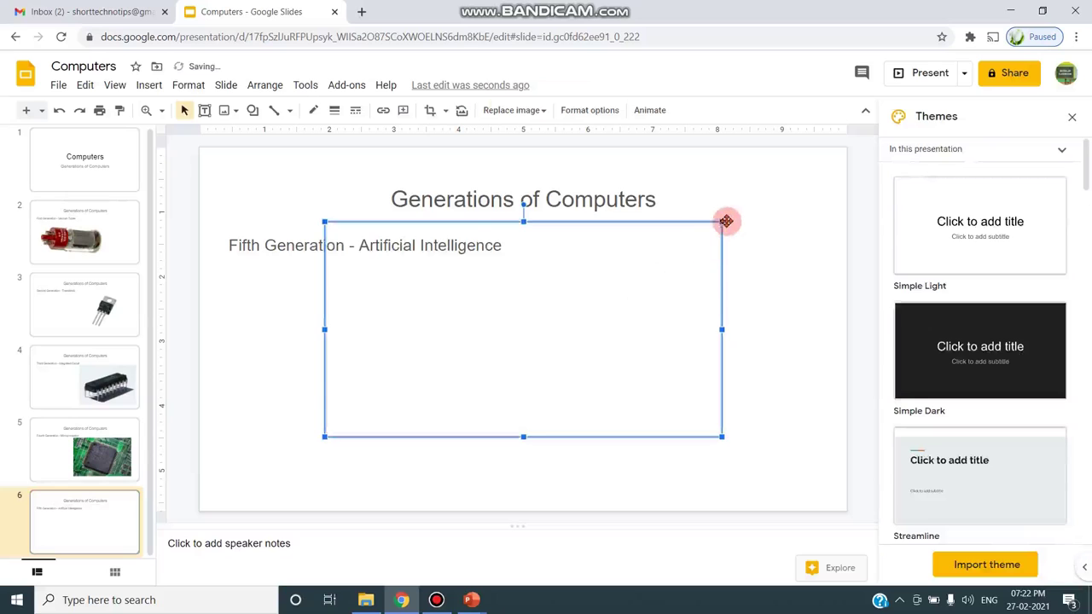
- Move the robot image off the text to the lower right of the slide
{"action": "left_click_drag", "start_coordinate": [665, 256], "coordinate": [555, 348]}
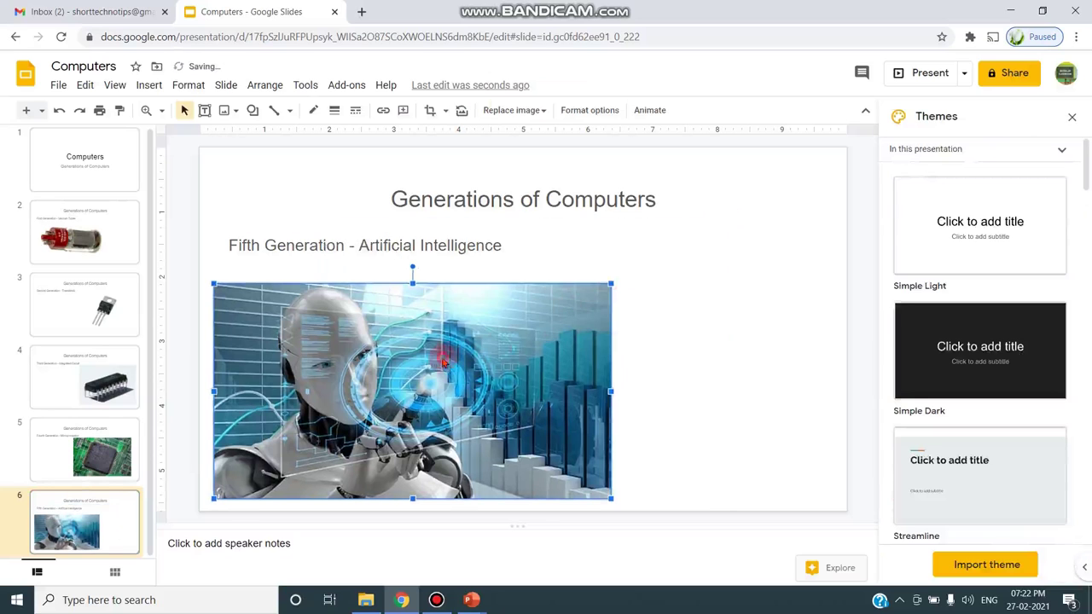
{"action": "left_click_drag", "start_coordinate": [443, 363], "coordinate": [618, 371]}
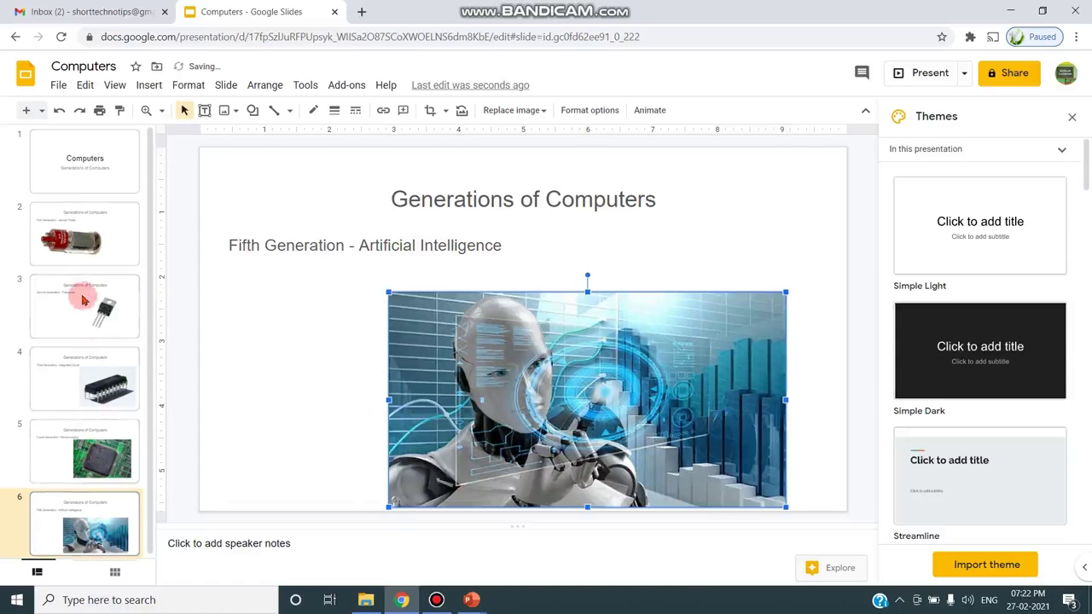
{"action": "left_click", "coordinate": [73, 231]}
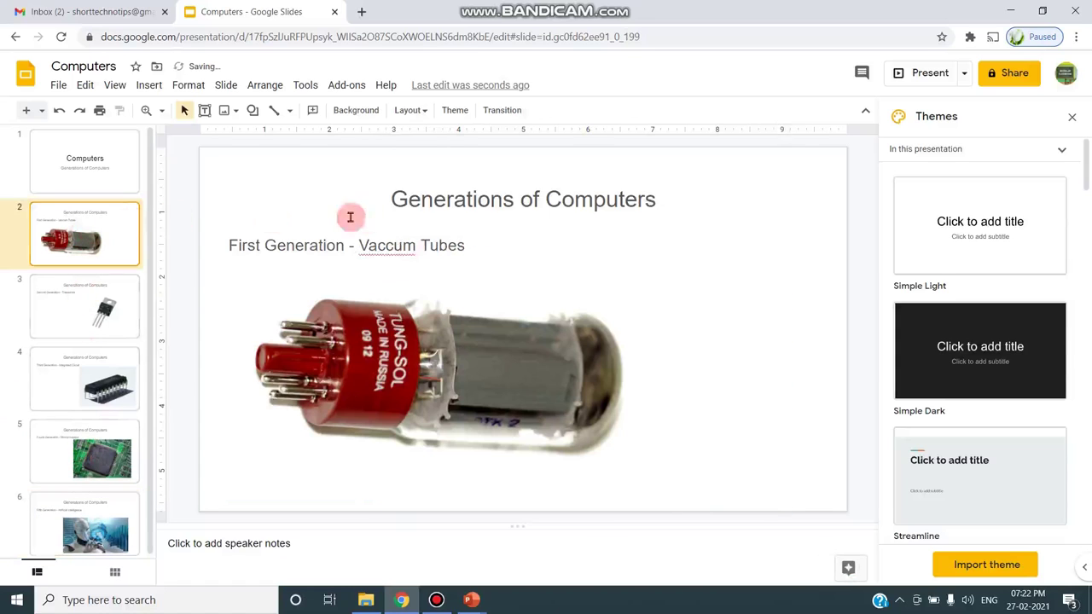
- Add '(1940-1956)' after First Generation on slide 2, then begin editing the Second Generation line
{"action": "left_click", "coordinate": [462, 247]}
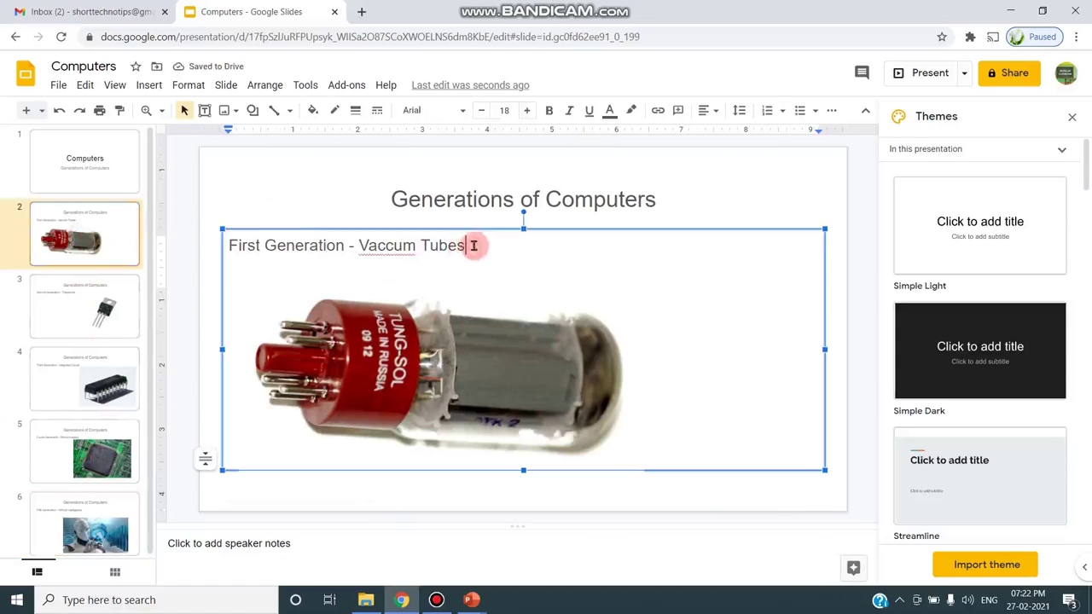
{"action": "left_click", "coordinate": [343, 245]}
{"action": "type", "text": "("}
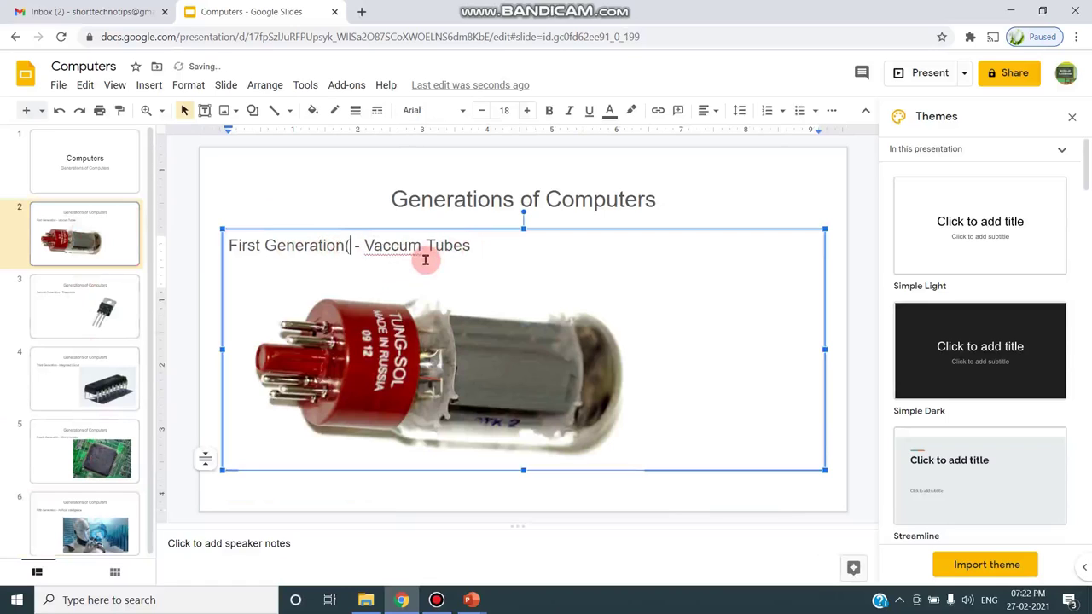
{"action": "type", "text": "1940"}
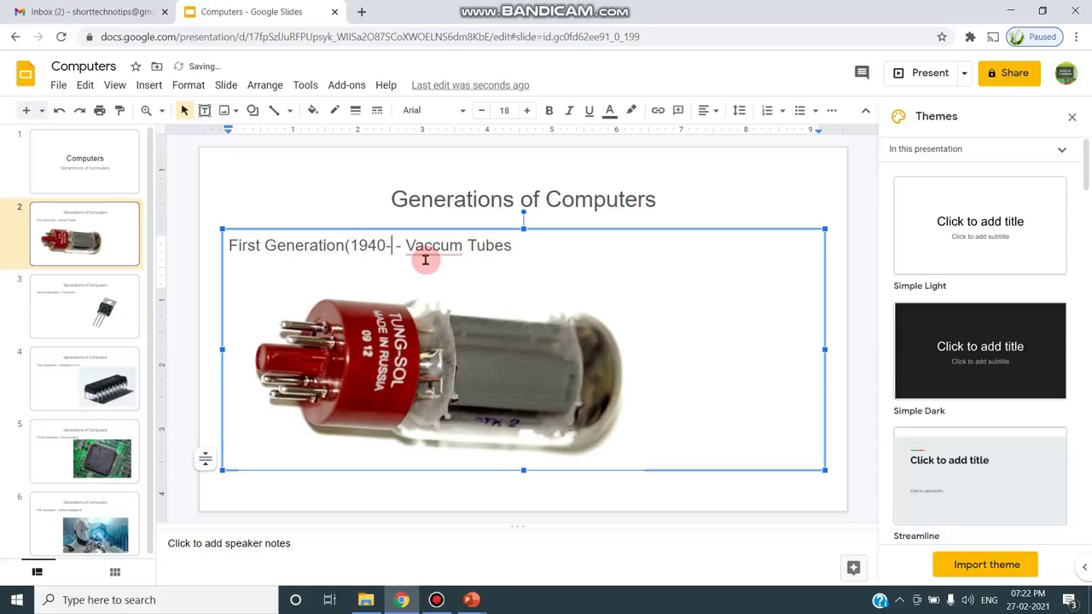
{"action": "type", "text": "-1956"}
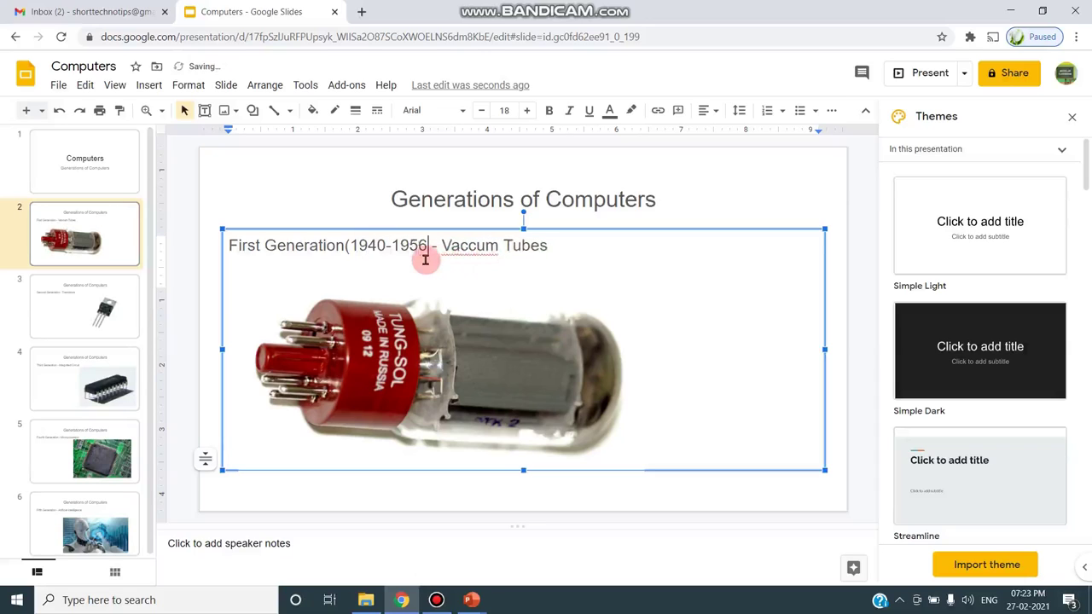
{"action": "left_click", "coordinate": [85, 329]}
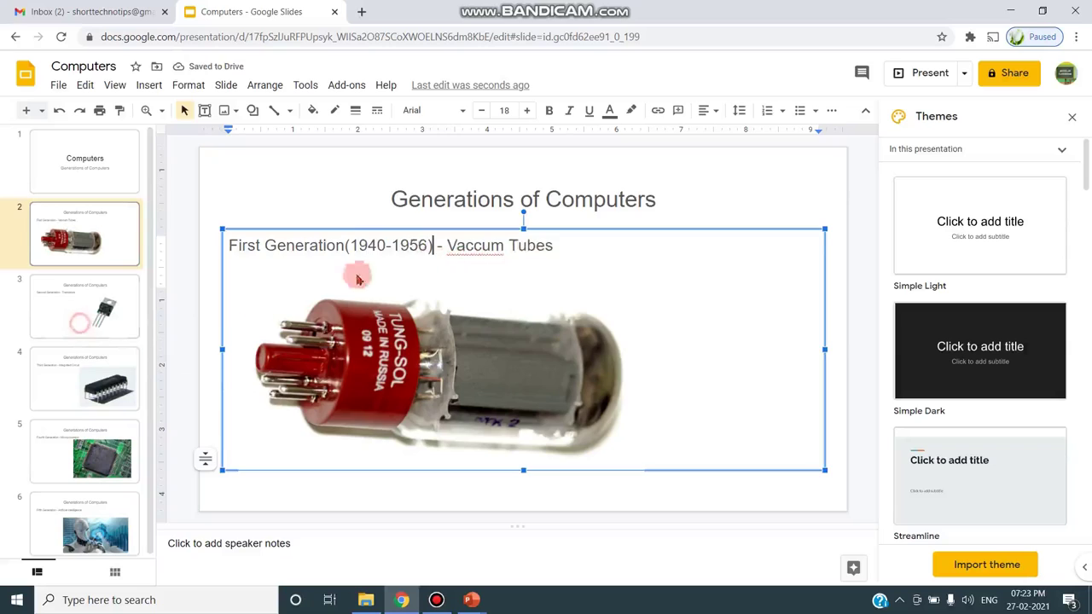
{"action": "left_click", "coordinate": [372, 247]}
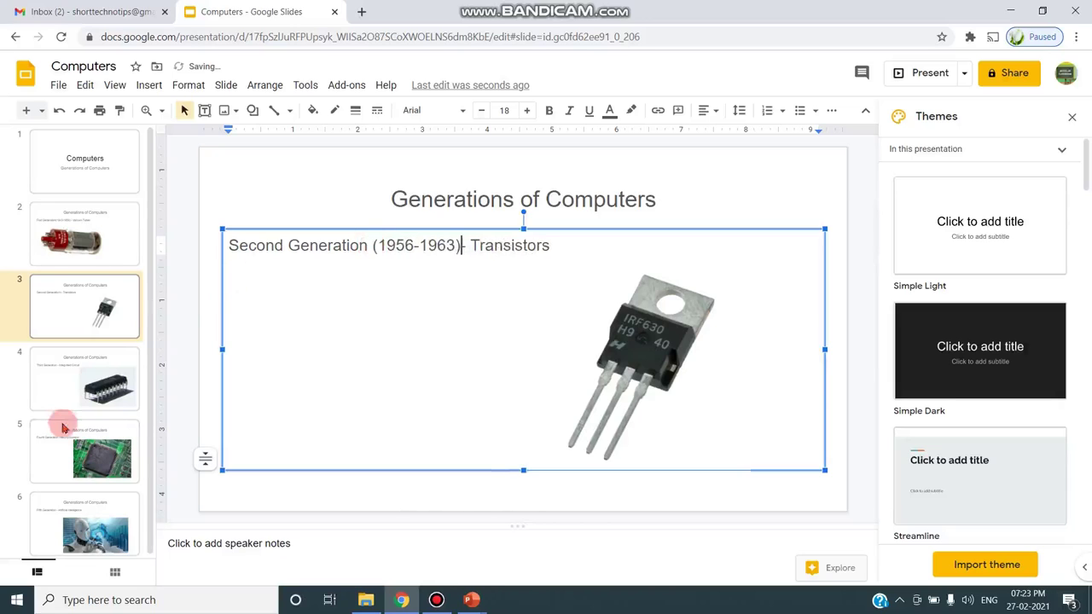
- Date slide 4 as Third Generation(1964-1971) with Integrated Circuit on its own line
{"action": "left_click", "coordinate": [83, 384]}
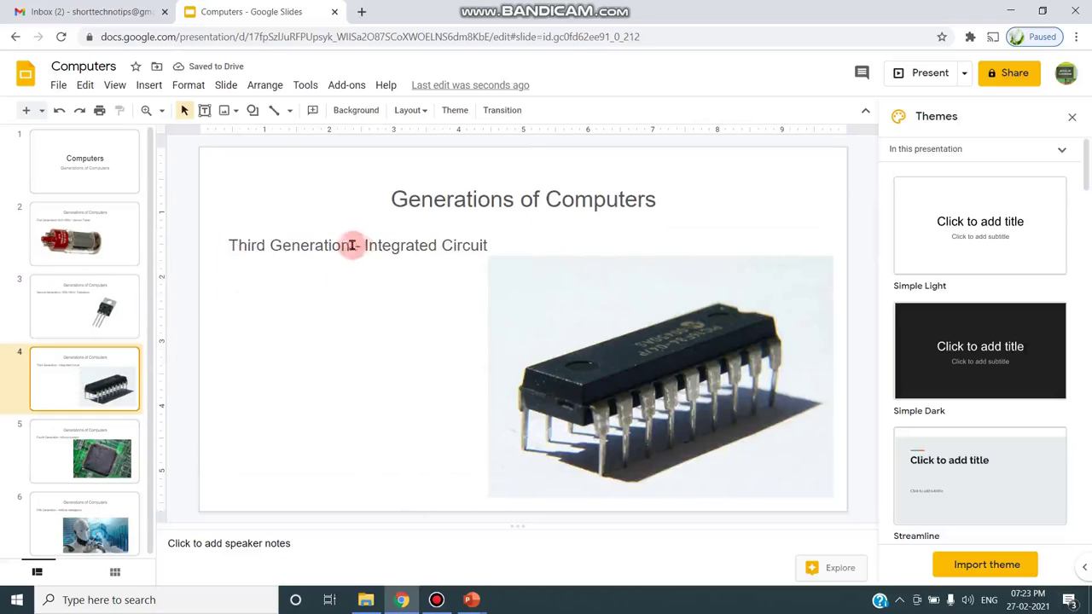
{"action": "left_click", "coordinate": [419, 245]}
{"action": "type", "text": "(195"}
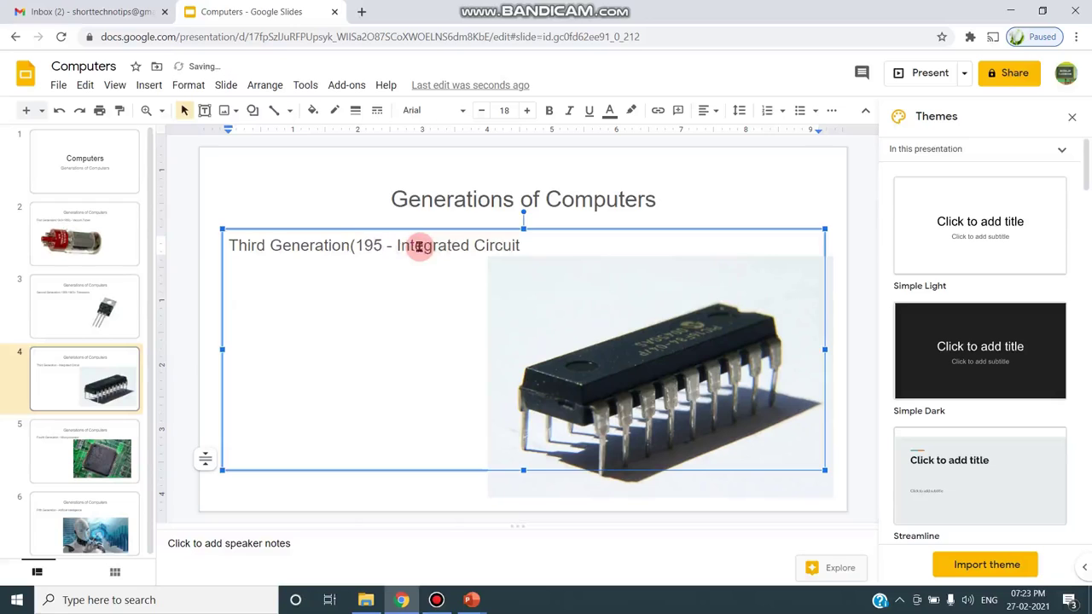
{"action": "key", "text": "BackSpace"}
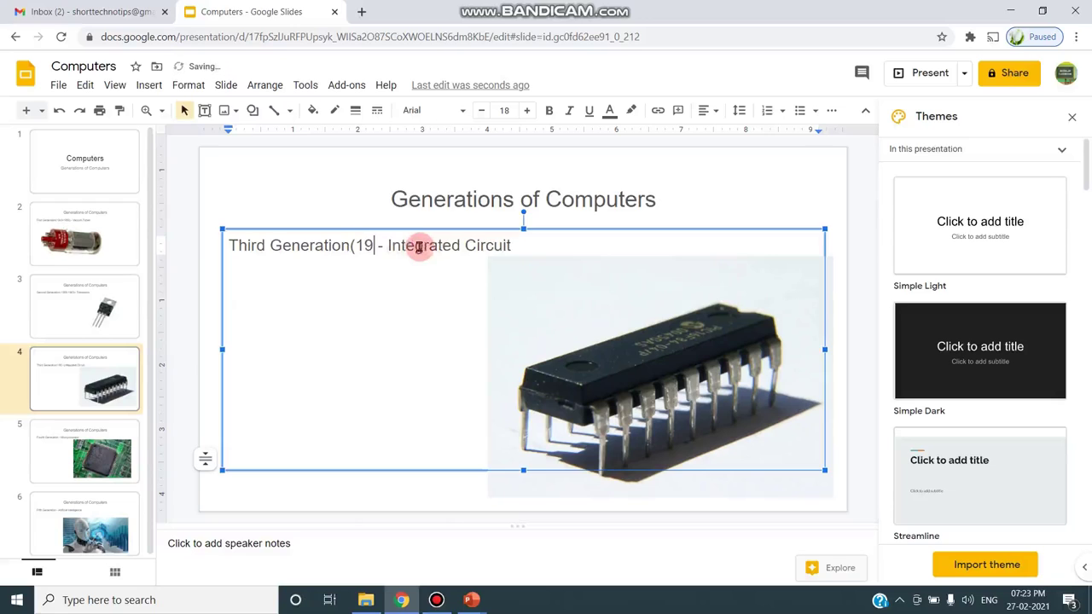
{"action": "type", "text": "64-"}
{"action": "type", "text": "19"}
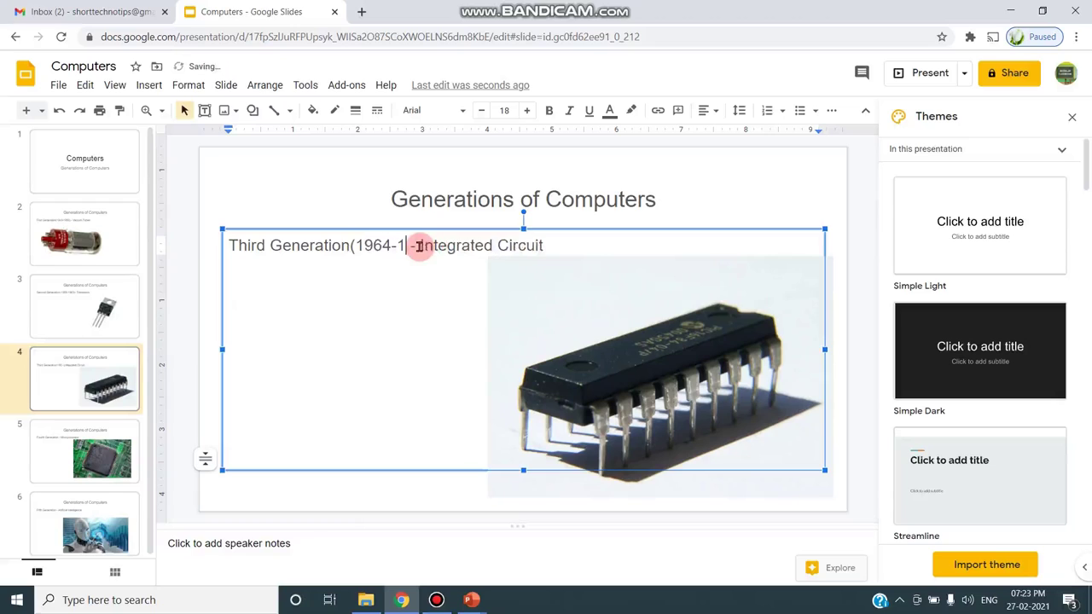
{"action": "type", "text": "71)"}
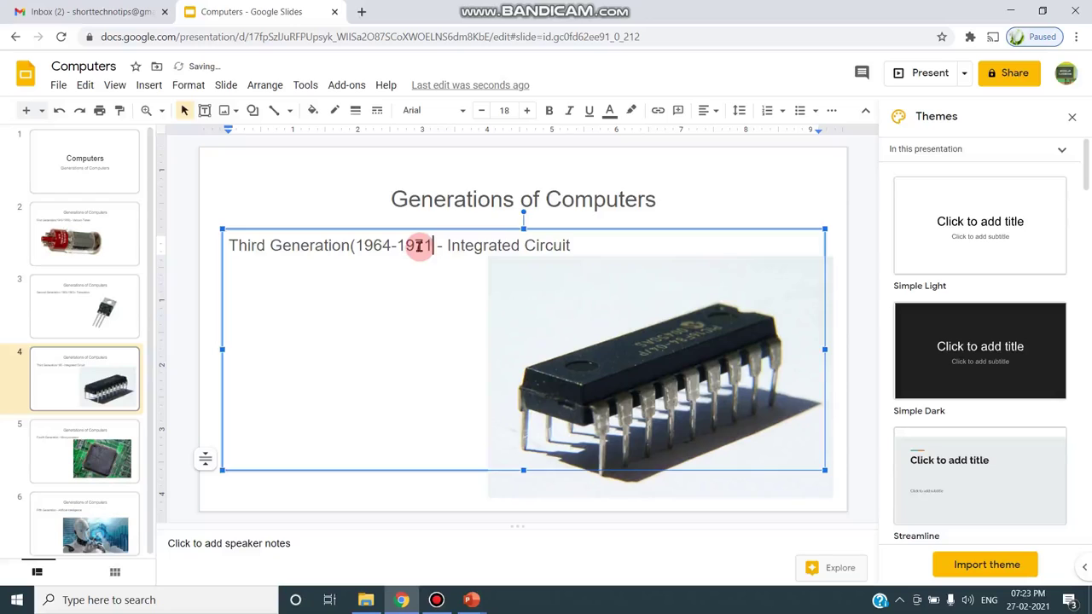
{"action": "key", "text": "Return"}
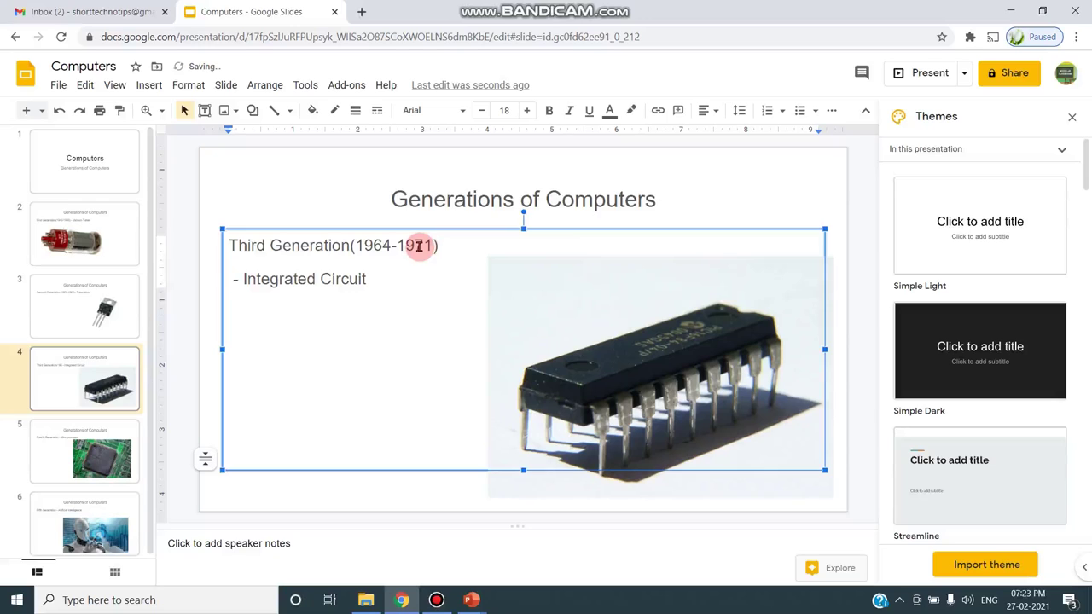
{"action": "key", "text": "Delete"}
{"action": "key", "text": "Delete"}
{"action": "key", "text": "Delete"}
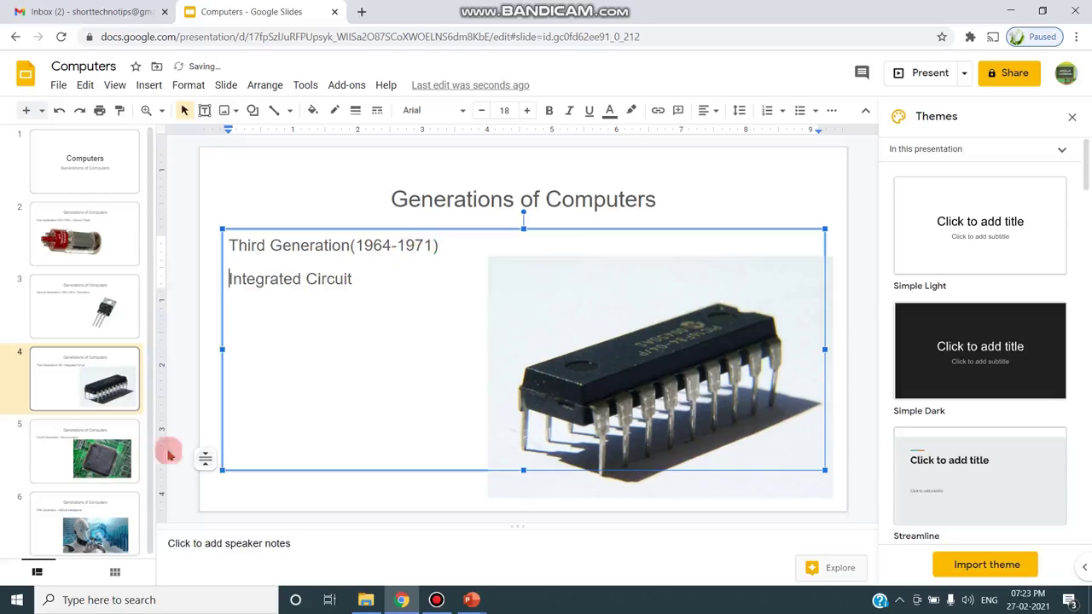
- Date slide 5 as Fourth Generation (1972-2010) with Microprocessor on its own line
{"action": "left_click", "coordinate": [70, 438]}
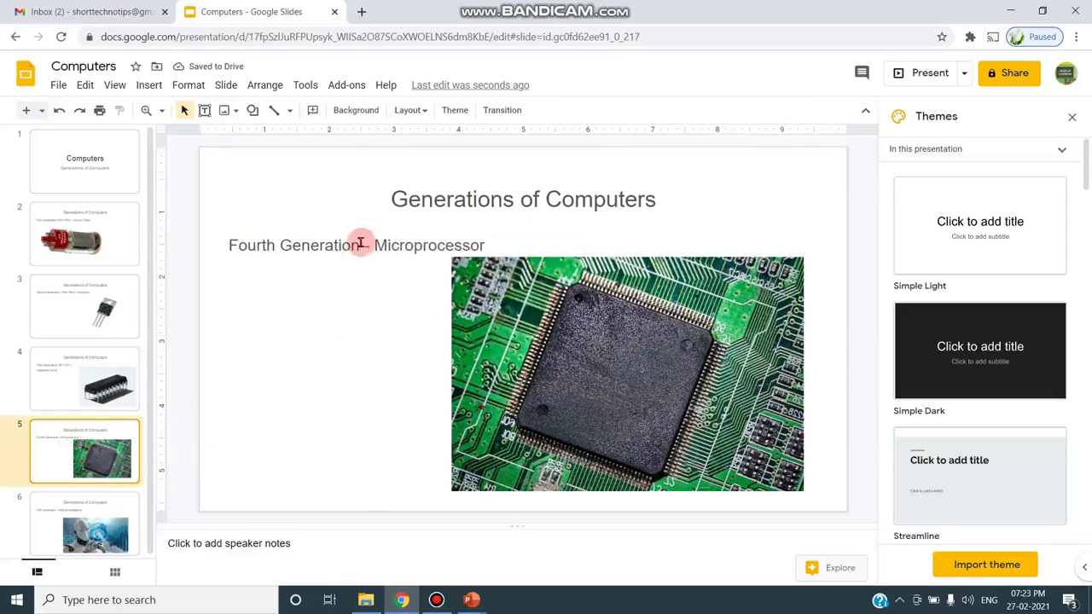
{"action": "left_click", "coordinate": [361, 245]}
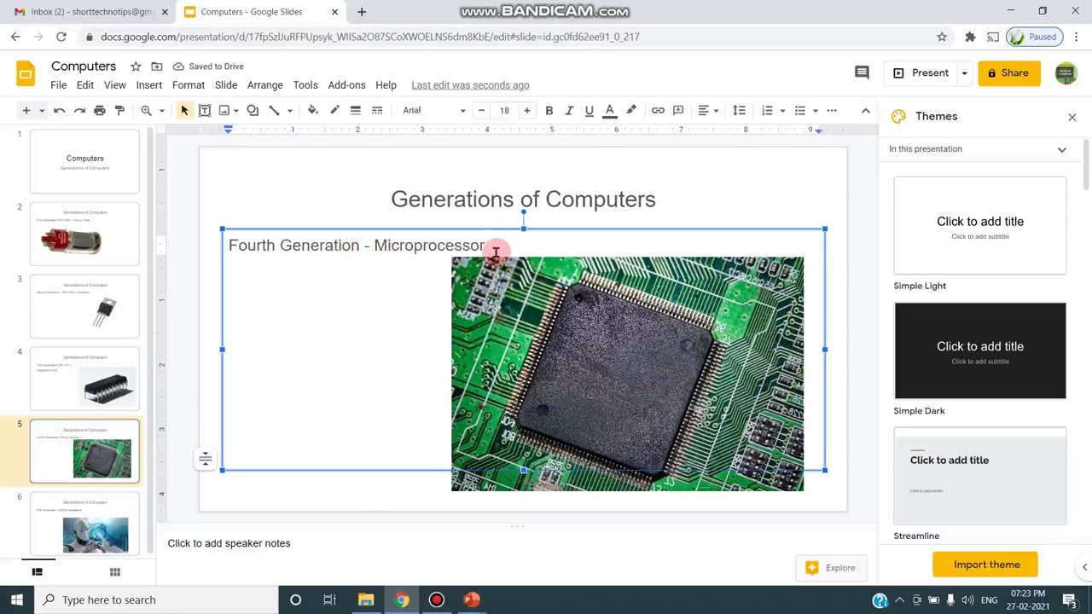
{"action": "type", "text": "(1972"}
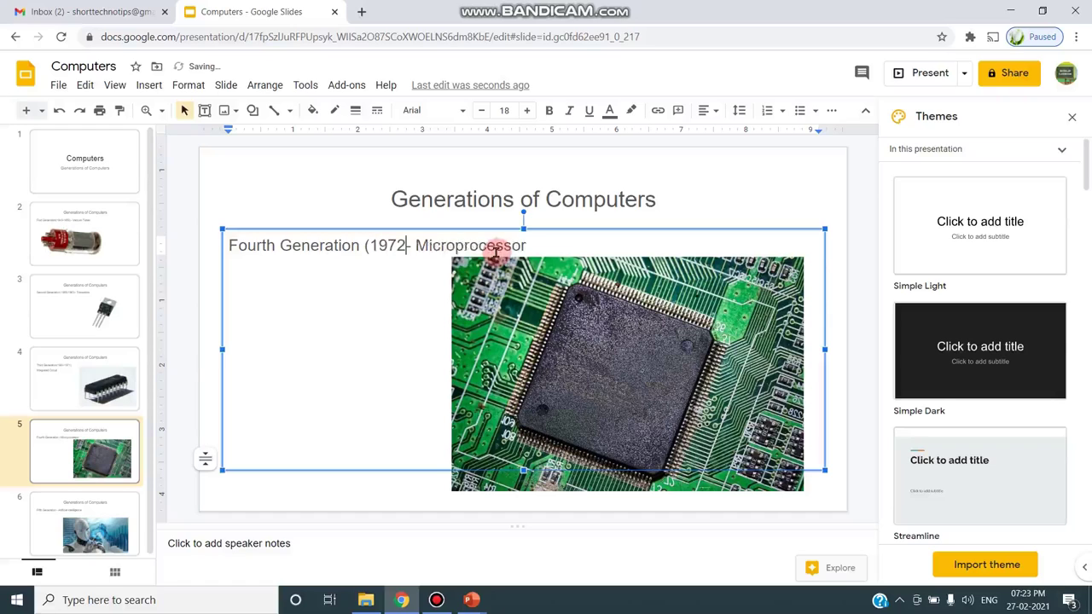
{"action": "type", "text": "-2010)-"}
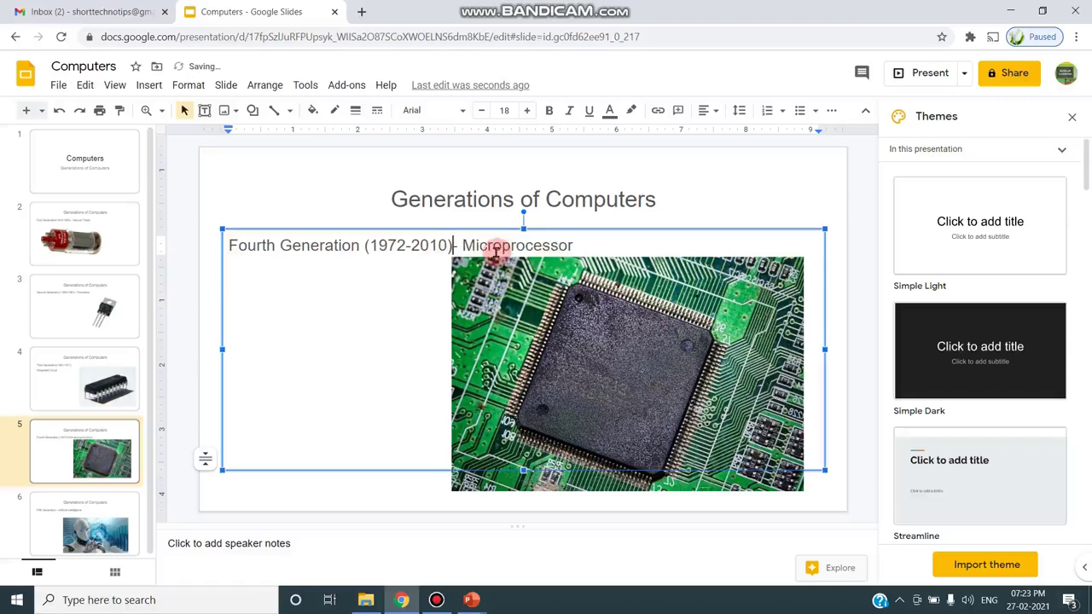
{"action": "key", "text": "Delete"}
{"action": "key", "text": "Return"}
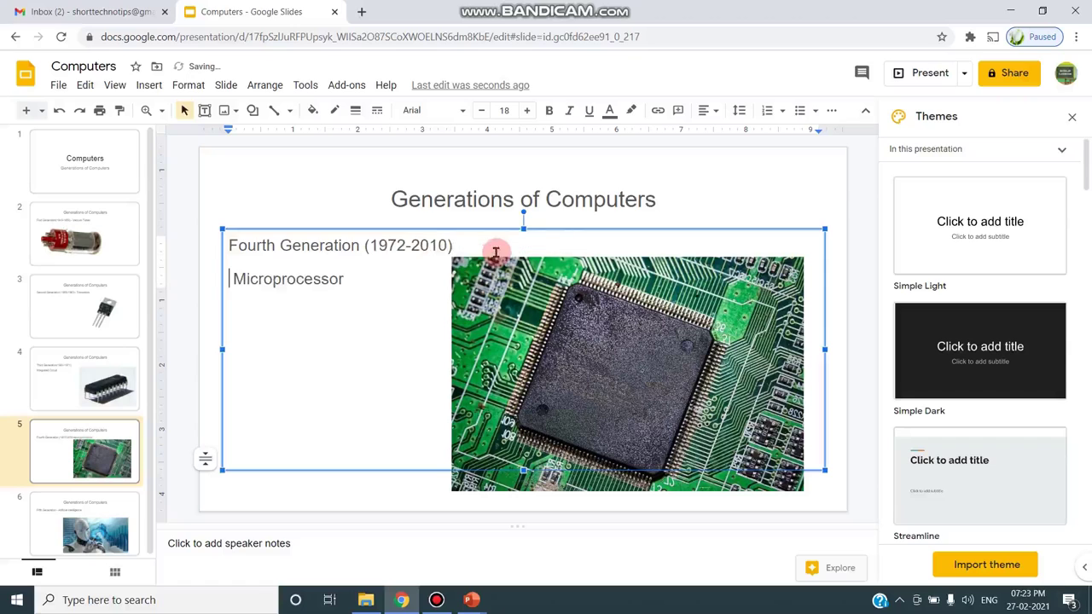
{"action": "left_click", "coordinate": [22, 519]}
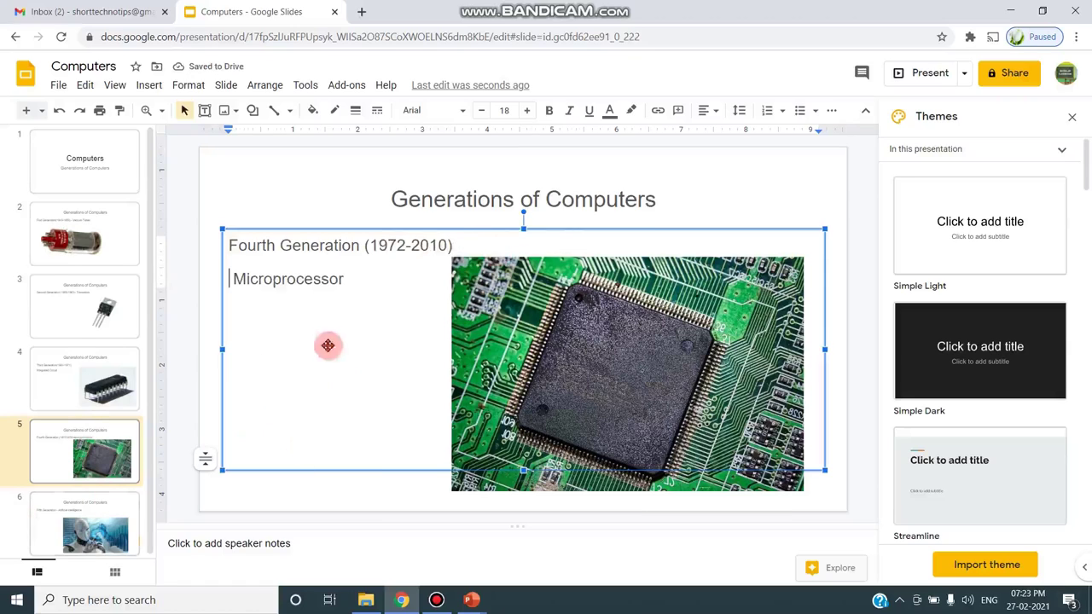
- Type '(from 2010)' after Fifth Generation and move Artificial Intelligence onto its own line
{"action": "left_click", "coordinate": [342, 245]}
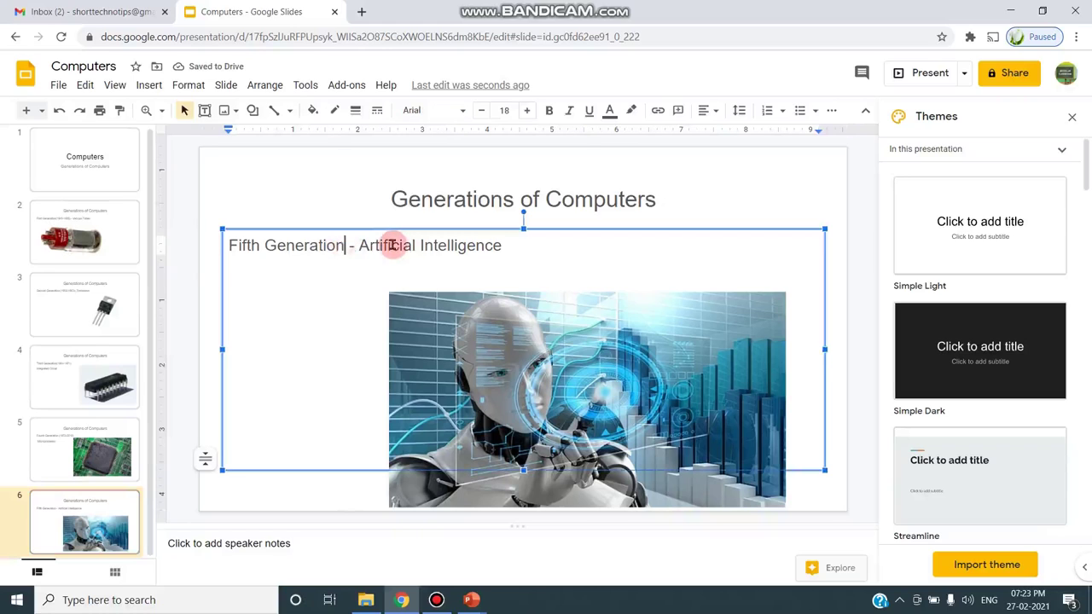
{"action": "type", "text": "(from 20"}
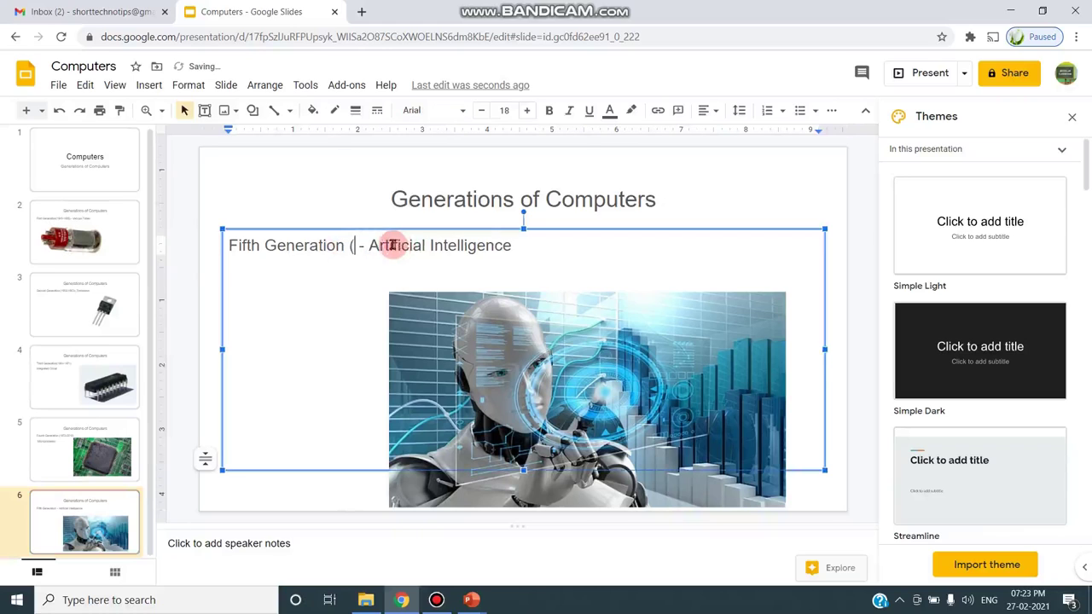
{"action": "type", "text": "10)"}
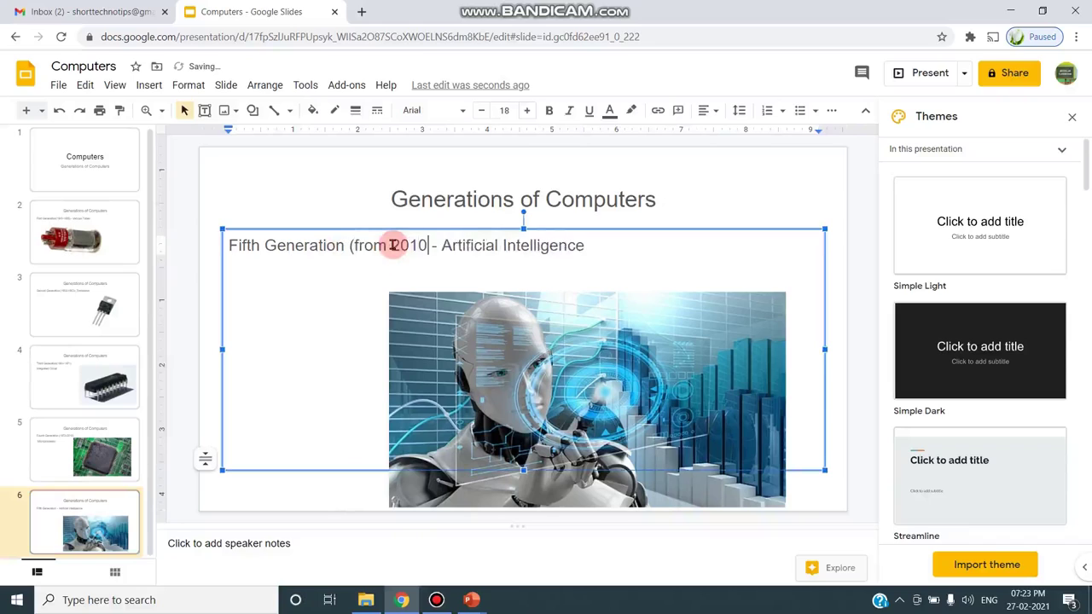
{"action": "key", "text": "Return"}
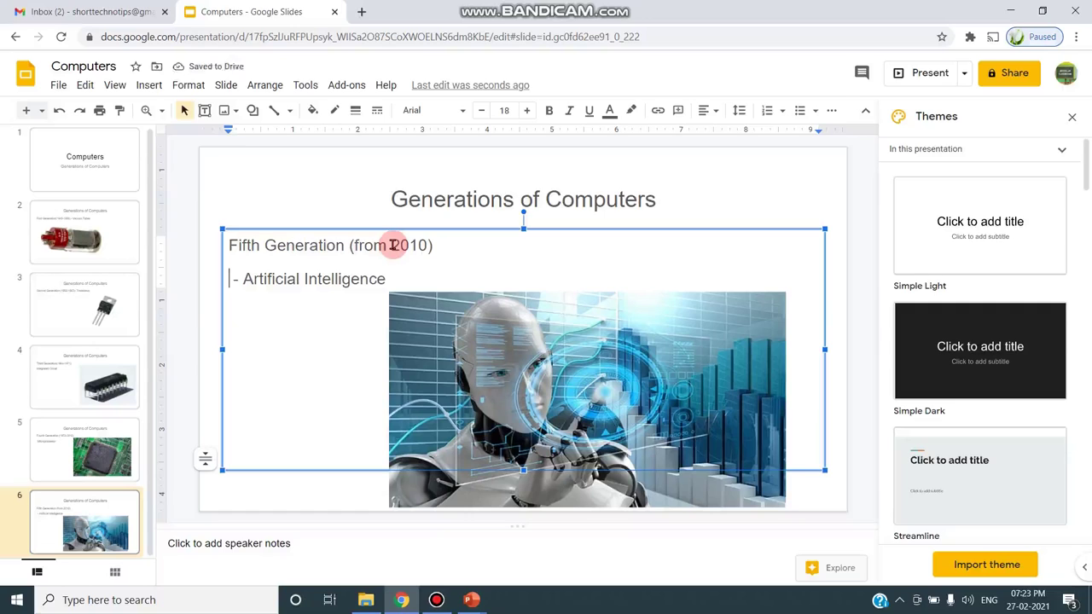
{"action": "key", "text": "Delete"}
{"action": "key", "text": "Delete"}
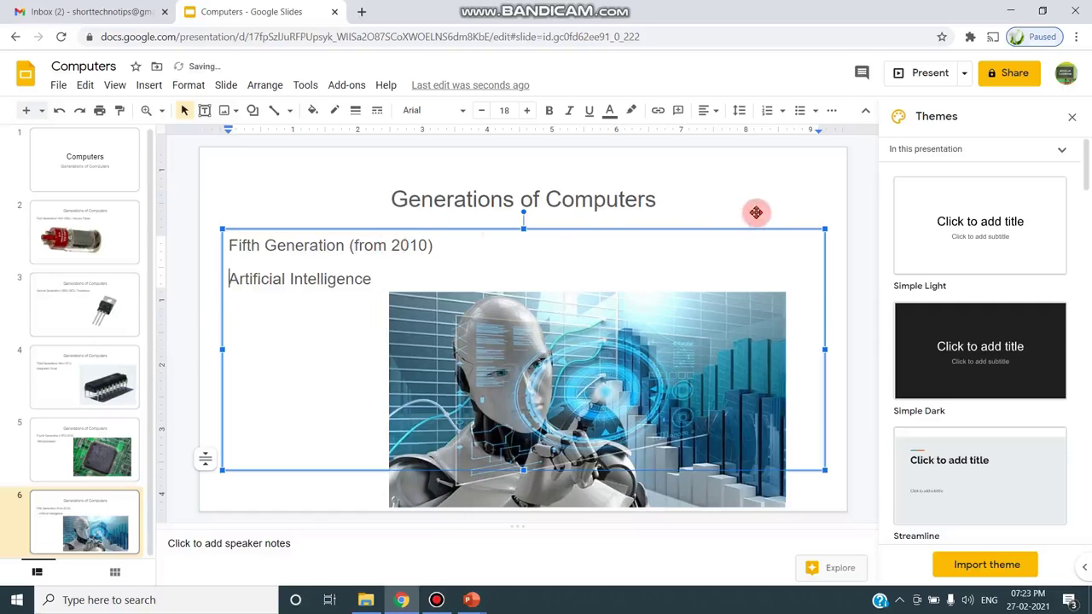
{"action": "left_click", "coordinate": [755, 210]}
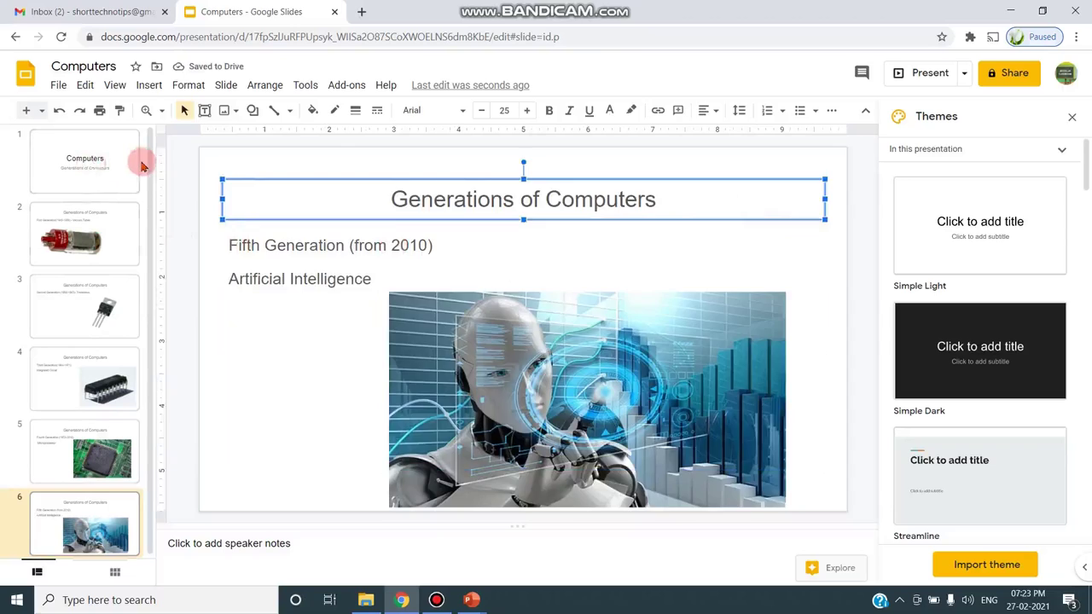
{"action": "left_click", "coordinate": [95, 167]}
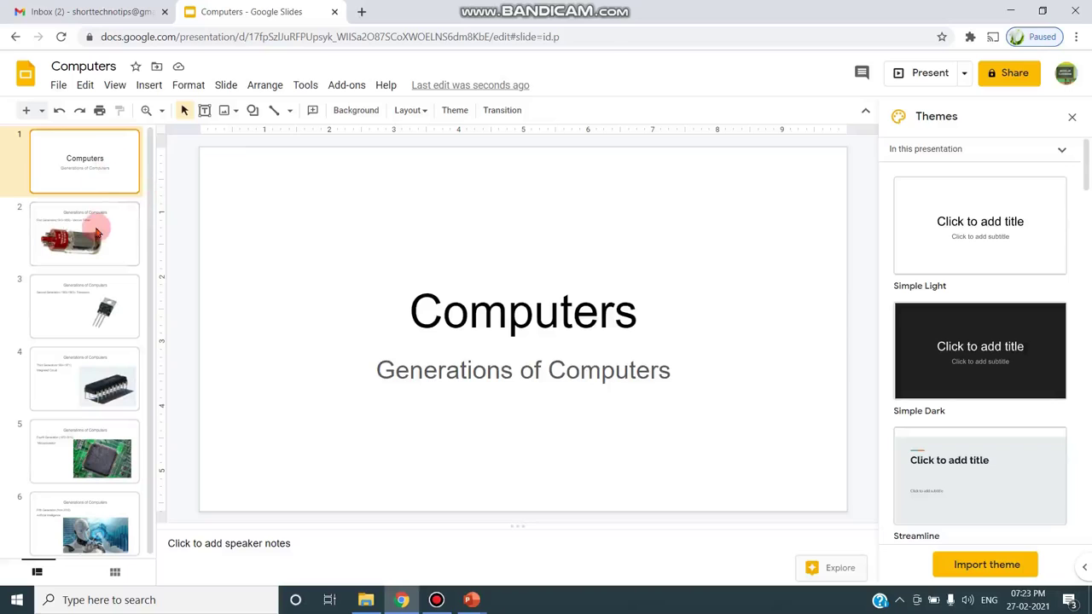
{"action": "left_click", "coordinate": [98, 232]}
{"action": "triple_click", "coordinate": [418, 197]}
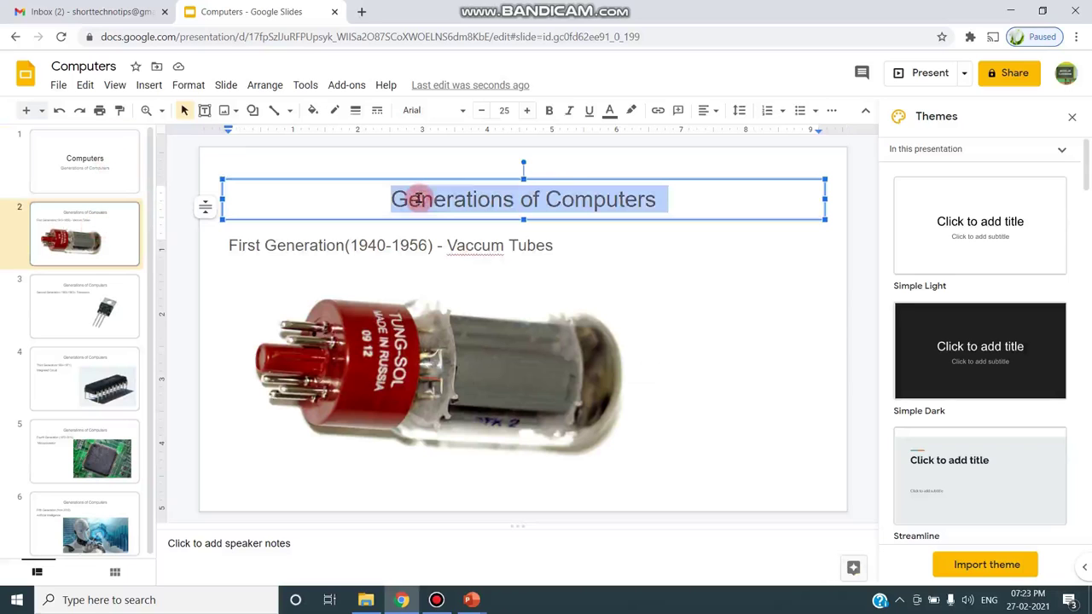
- Set slide 2's 'Generations of Computers' title to the Alfa Slab One font in blue
{"action": "left_click", "coordinate": [462, 115]}
{"action": "left_click", "coordinate": [461, 293]}
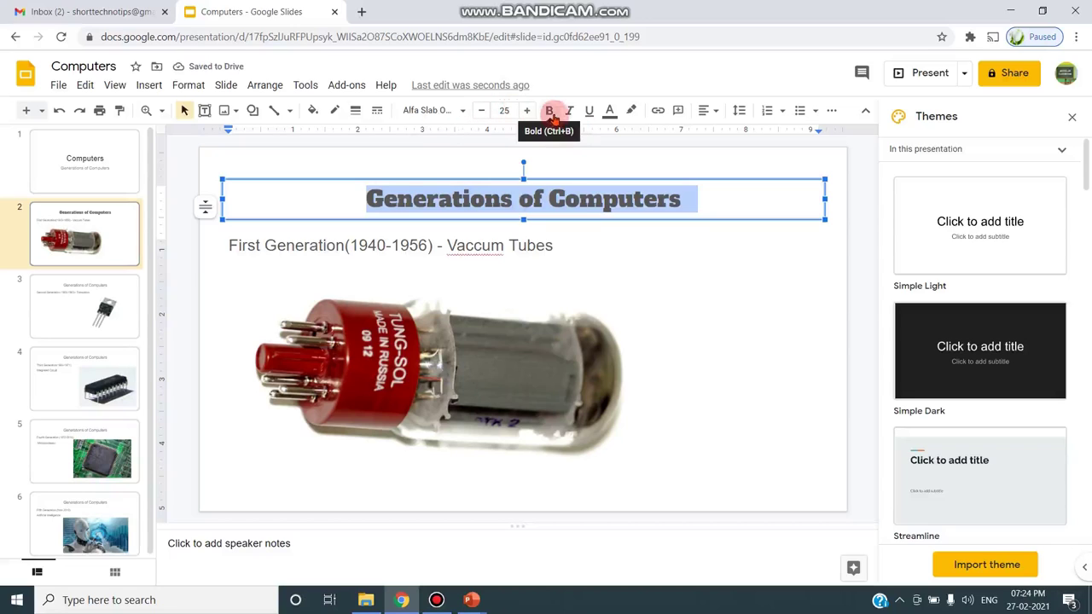
{"action": "left_click", "coordinate": [608, 112]}
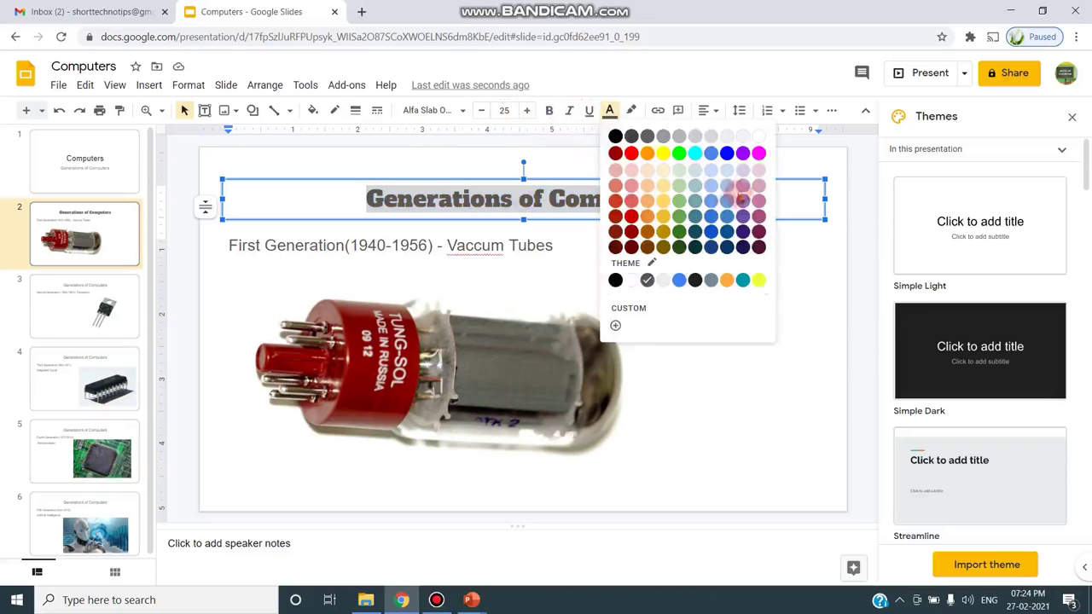
{"action": "left_click", "coordinate": [724, 154]}
{"action": "left_click", "coordinate": [724, 288]}
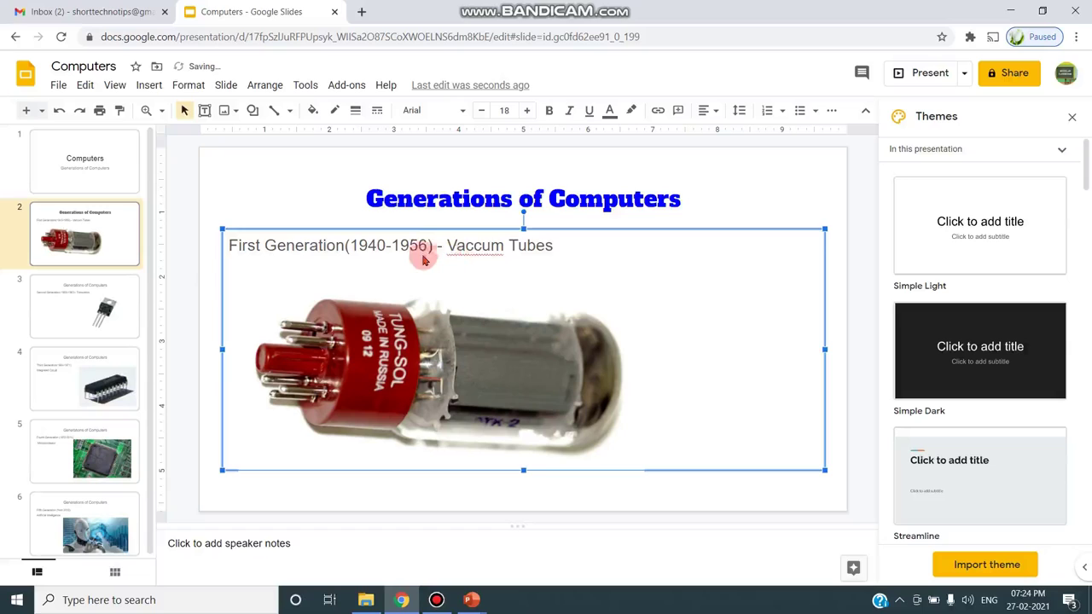
{"action": "triple_click", "coordinate": [427, 196]}
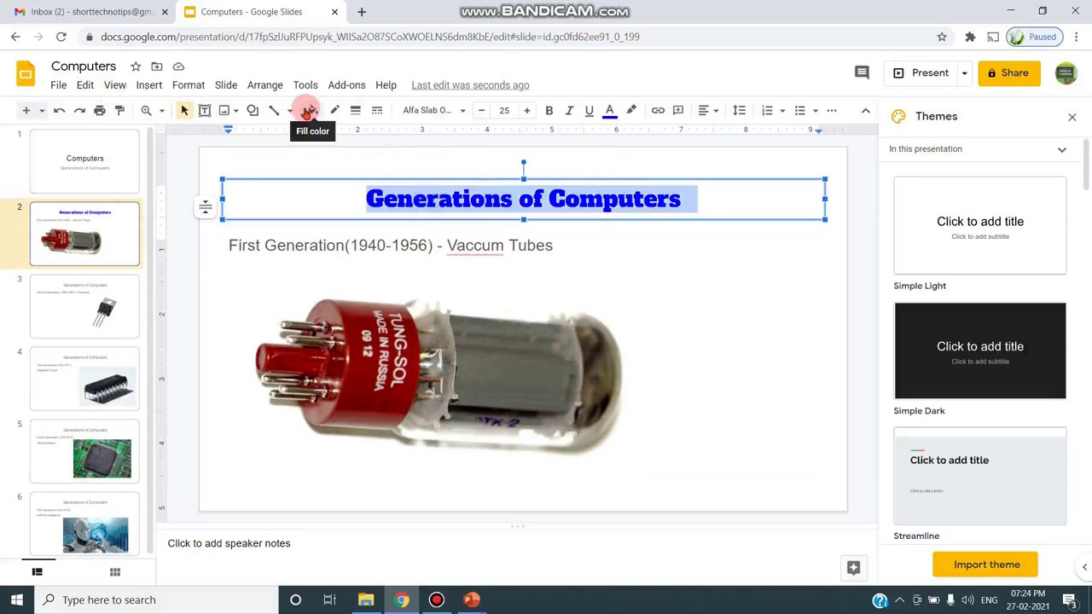
- Make the Transistors slide's 'Generations of Computers' title blue Alfa Slab One
{"action": "left_click", "coordinate": [107, 295]}
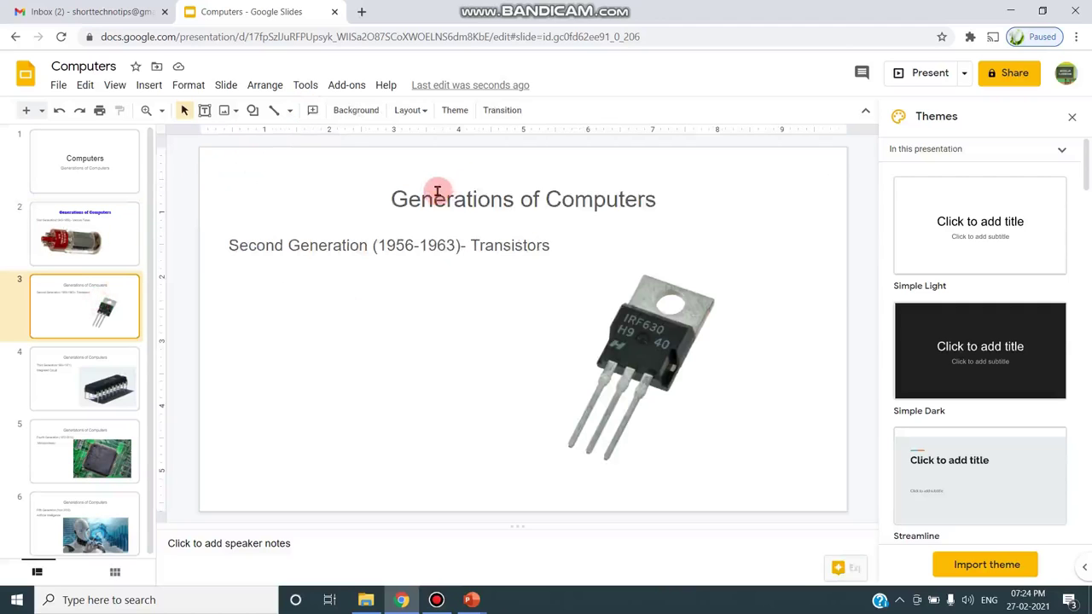
{"action": "triple_click", "coordinate": [437, 191]}
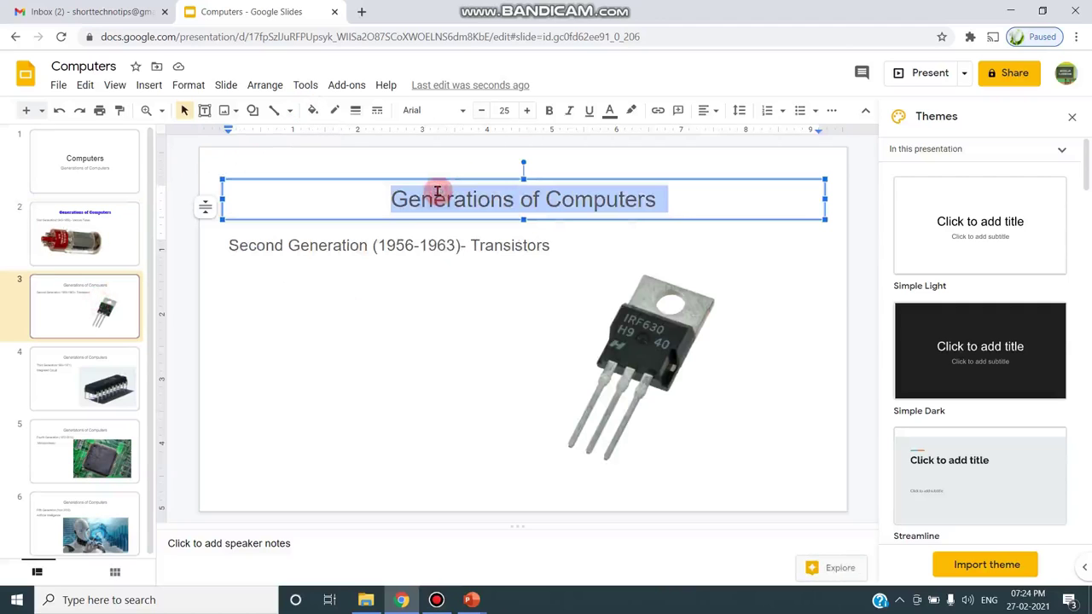
{"action": "left_click", "coordinate": [464, 111]}
{"action": "left_click", "coordinate": [460, 318]}
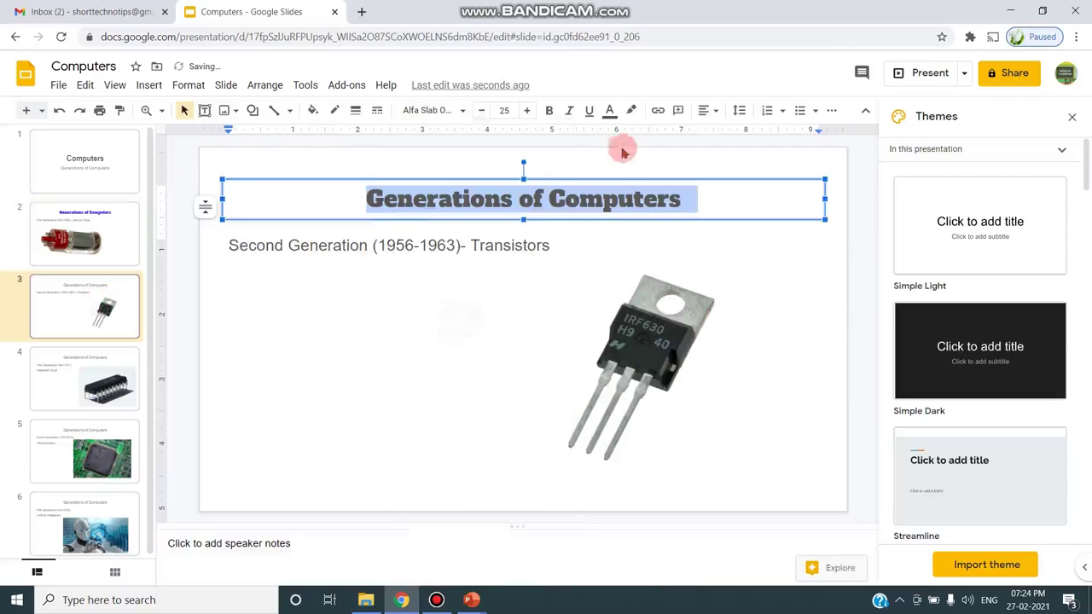
{"action": "left_click", "coordinate": [607, 113]}
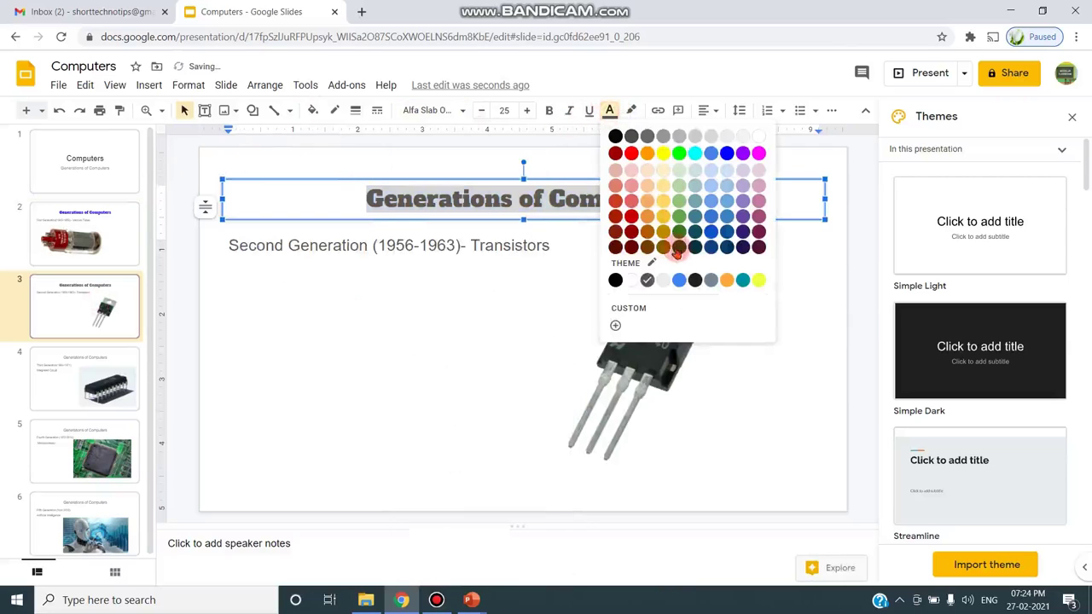
{"action": "left_click", "coordinate": [727, 152]}
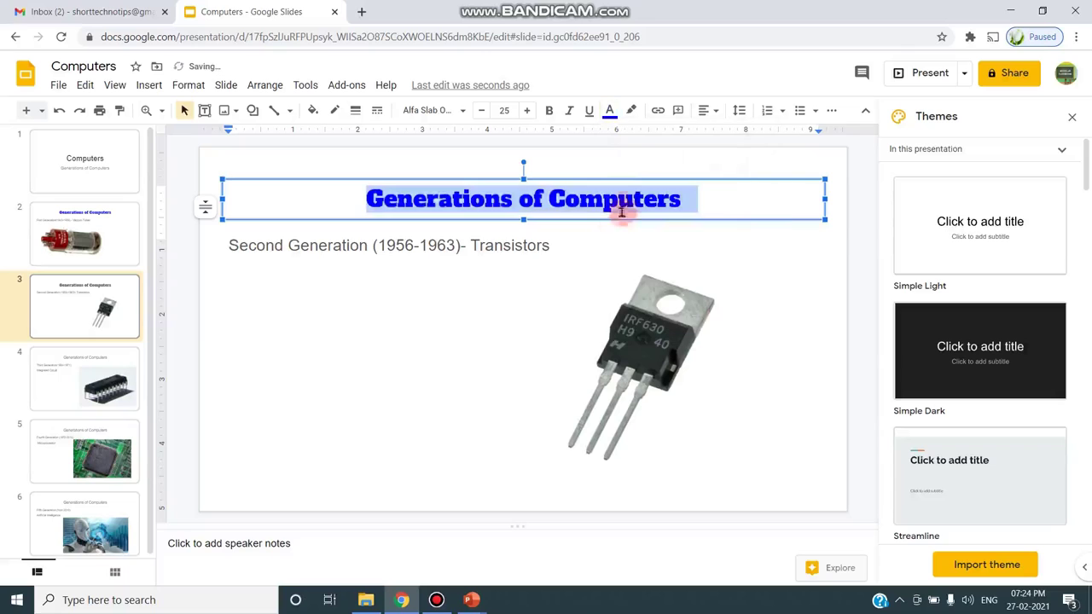
{"action": "left_click", "coordinate": [593, 286]}
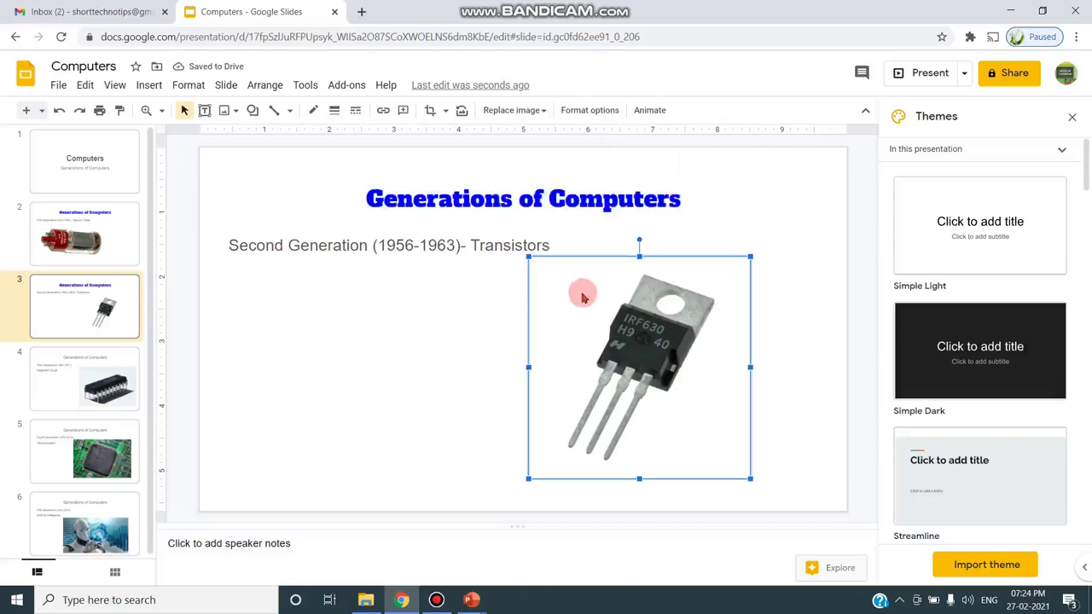
- Make the Third Generation slide's title blue Alfa Slab One
{"action": "left_click", "coordinate": [47, 356]}
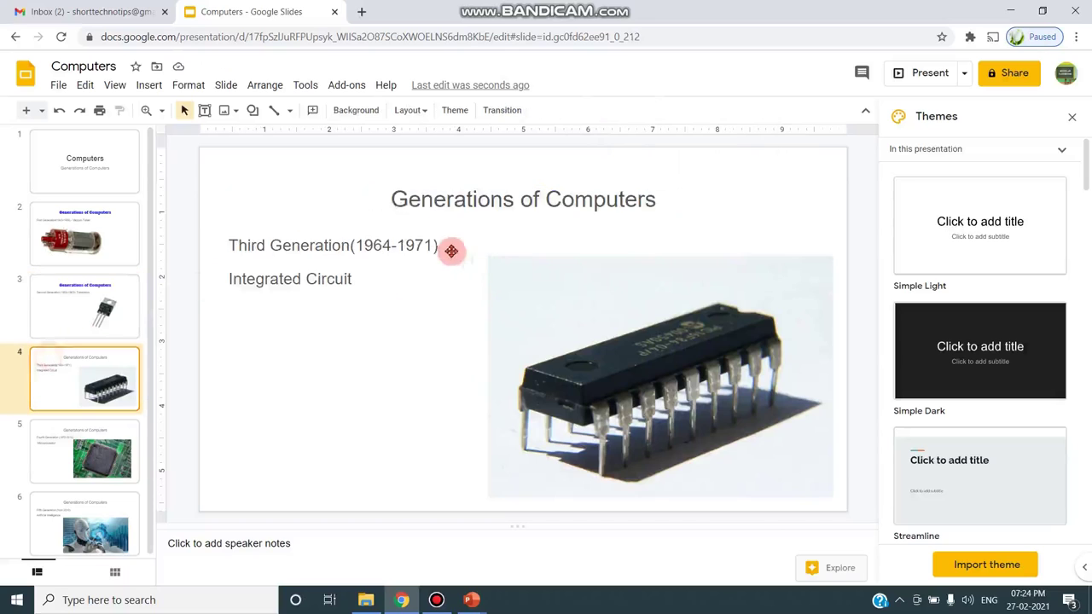
{"action": "triple_click", "coordinate": [402, 203]}
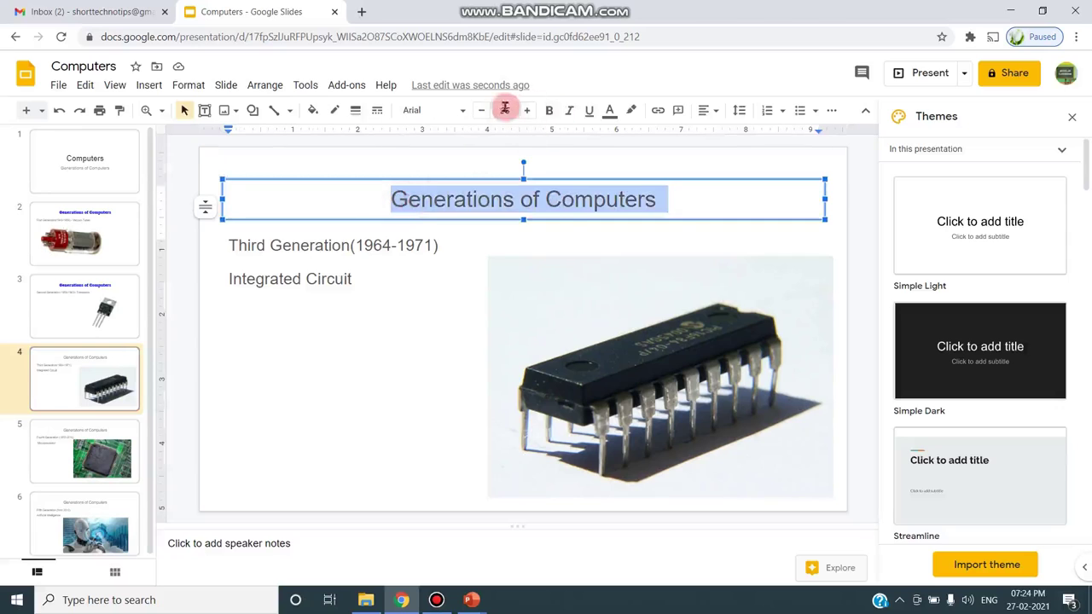
{"action": "left_click", "coordinate": [463, 110]}
{"action": "left_click", "coordinate": [449, 314]}
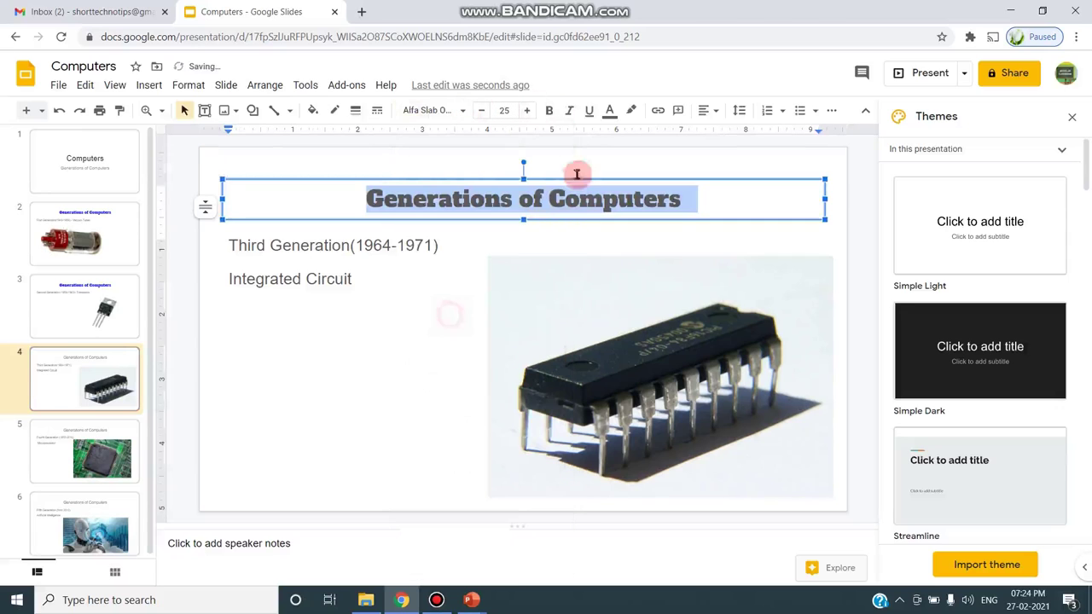
{"action": "left_click", "coordinate": [608, 111]}
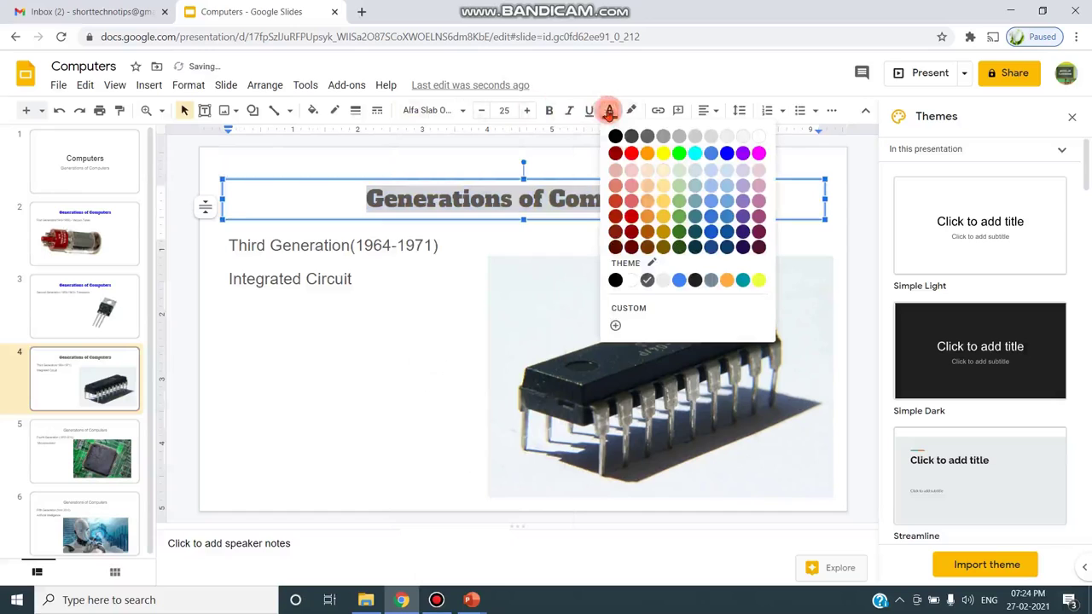
{"action": "left_click", "coordinate": [725, 155]}
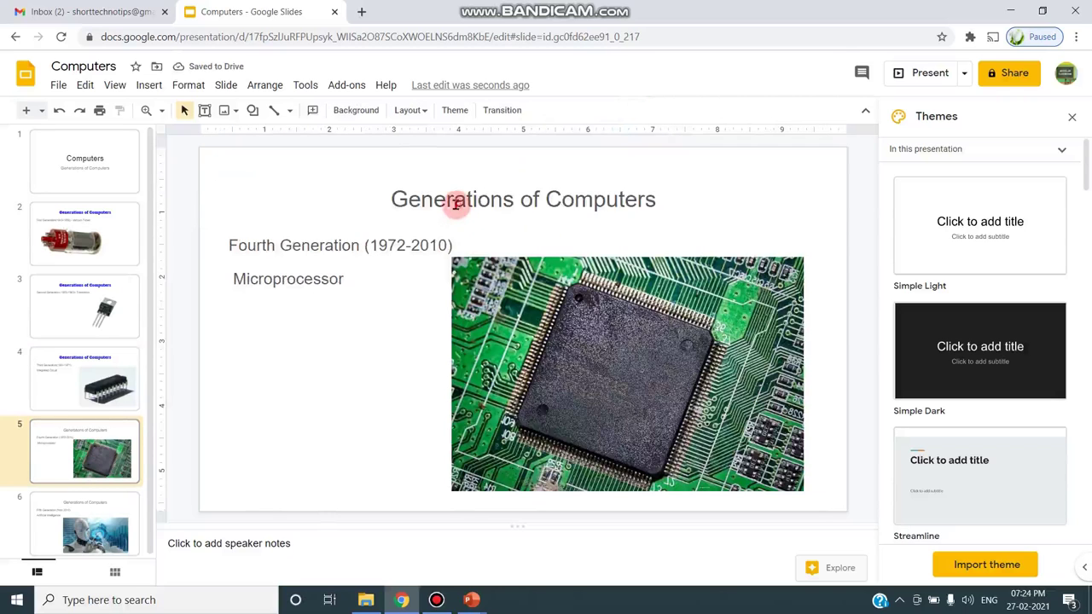
- Restyle the slide 5 'Generations of Computers' title in blue Alfa Slab One
{"action": "double_click", "coordinate": [455, 202]}
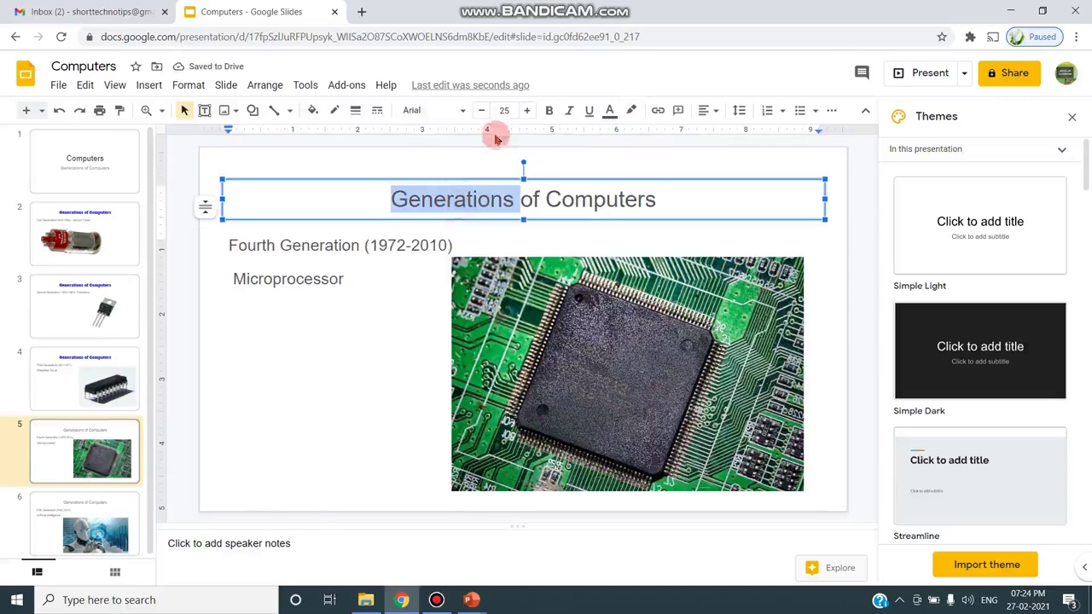
{"action": "left_click_drag", "start_coordinate": [655, 200], "coordinate": [390, 191]}
{"action": "left_click", "coordinate": [452, 112]}
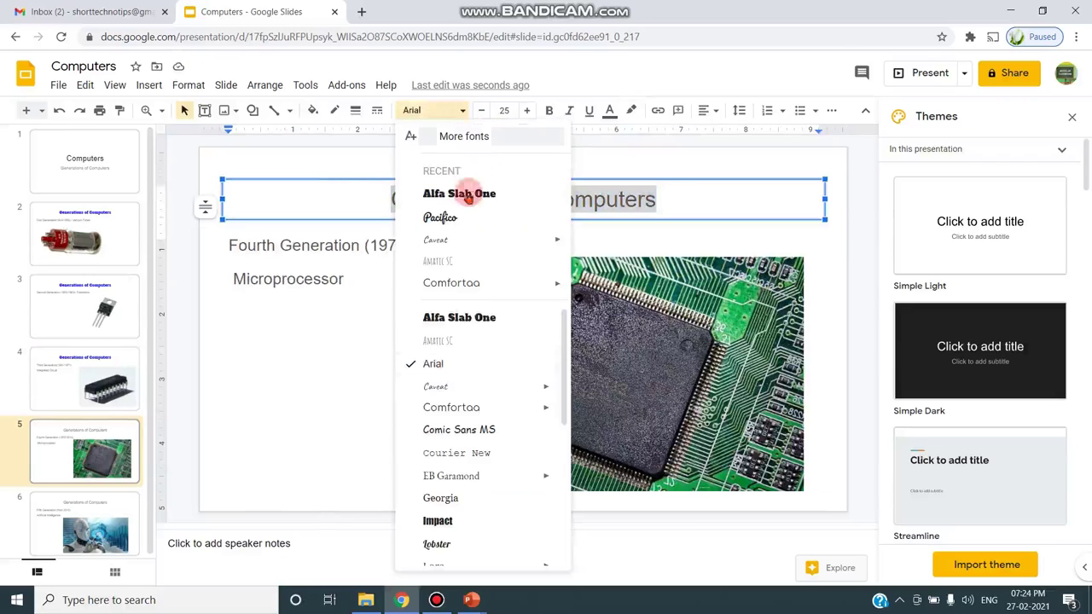
{"action": "left_click", "coordinate": [459, 316]}
{"action": "left_click", "coordinate": [609, 112]}
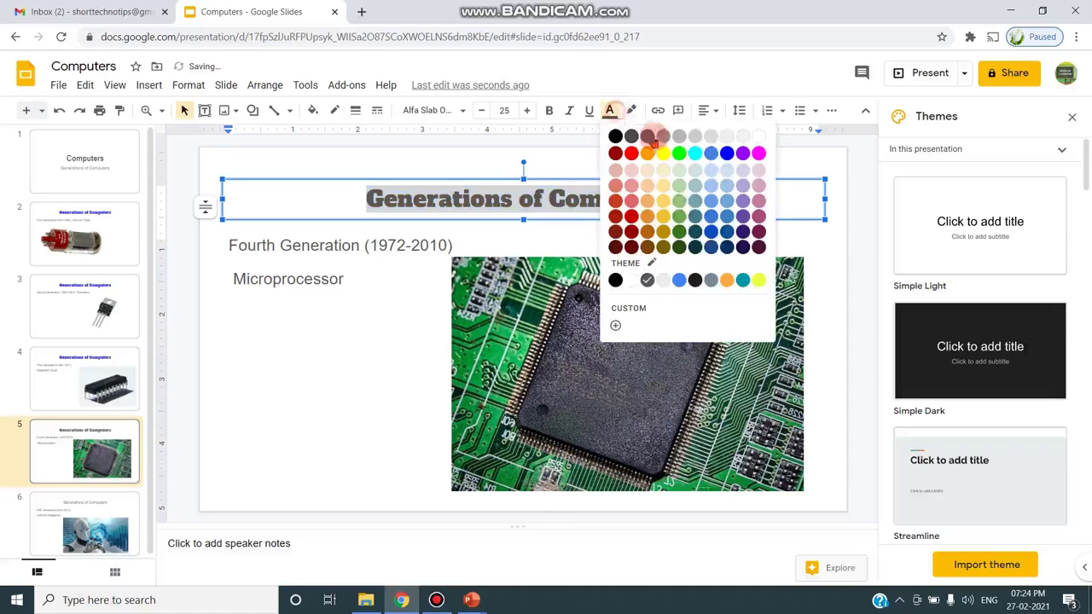
{"action": "left_click", "coordinate": [726, 153]}
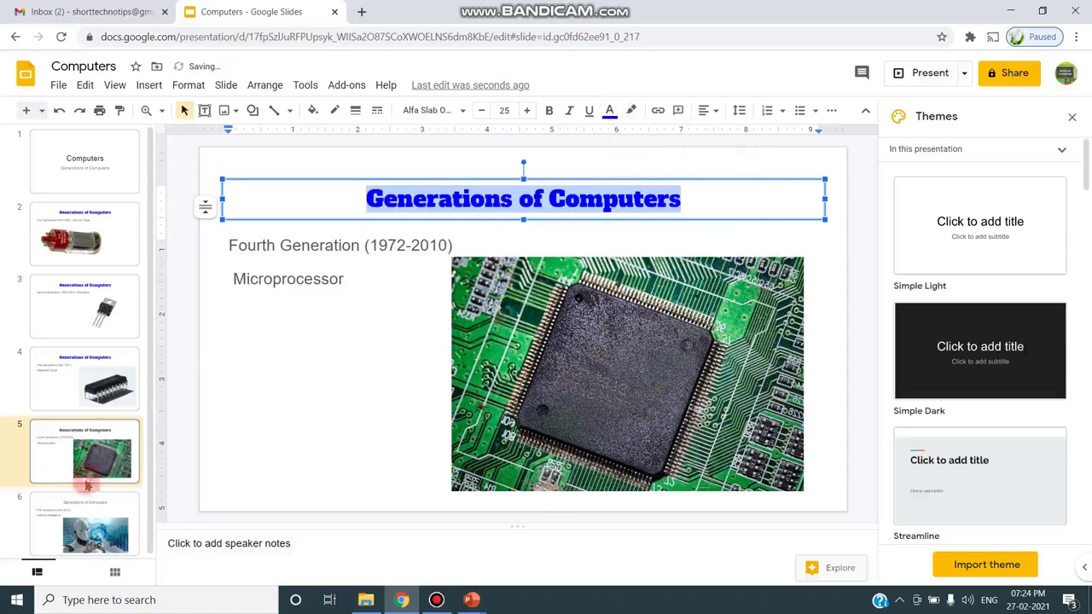
- Give the slide 6 title the same blue Alfa Slab One styling
{"action": "left_click", "coordinate": [89, 518]}
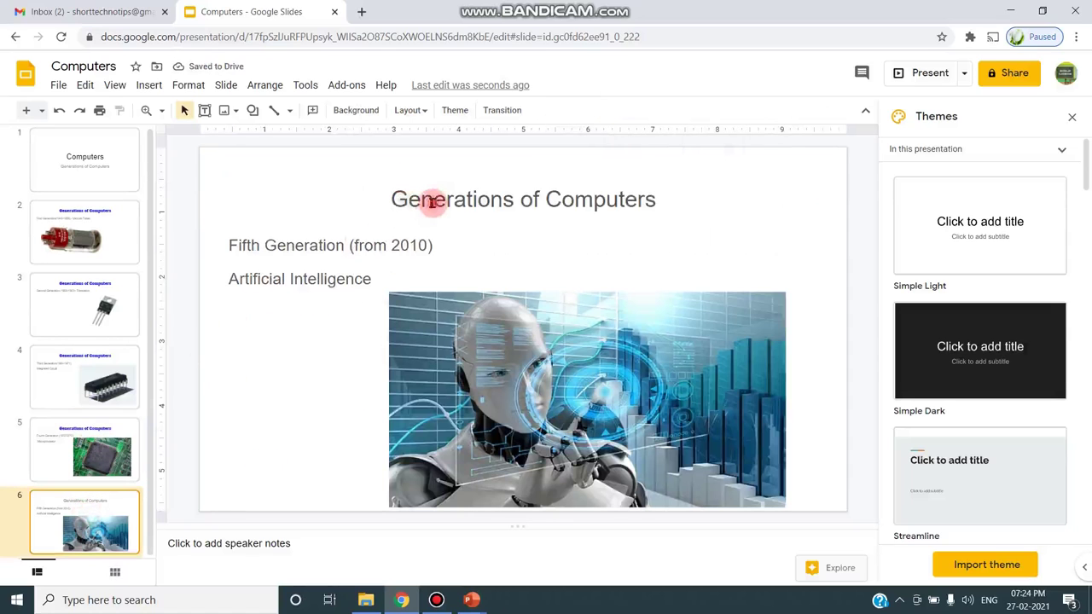
{"action": "left_click", "coordinate": [433, 202]}
{"action": "double_click", "coordinate": [432, 203]}
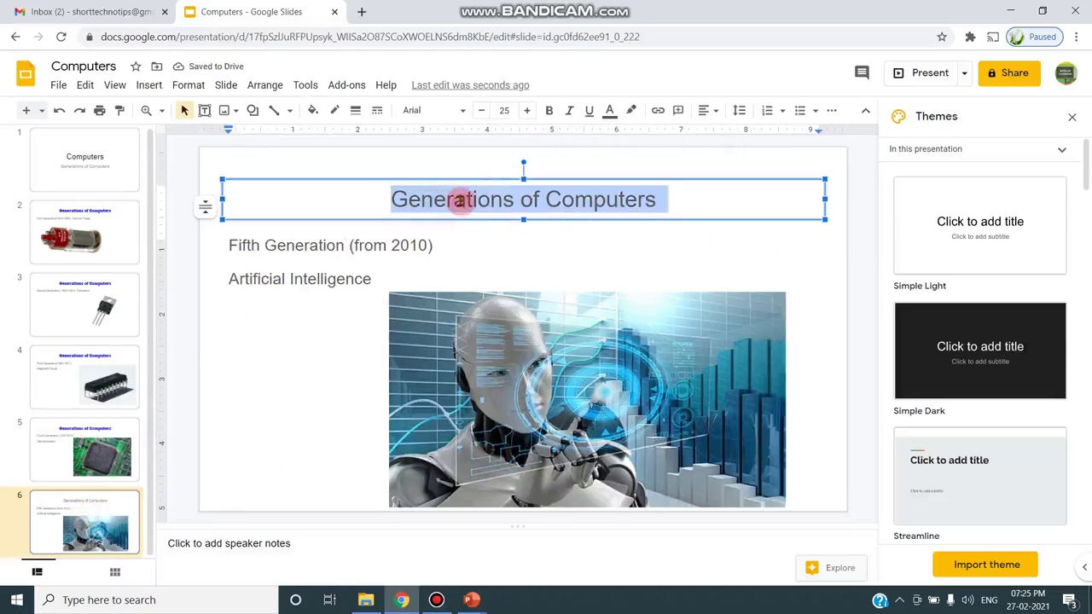
{"action": "left_click", "coordinate": [461, 110]}
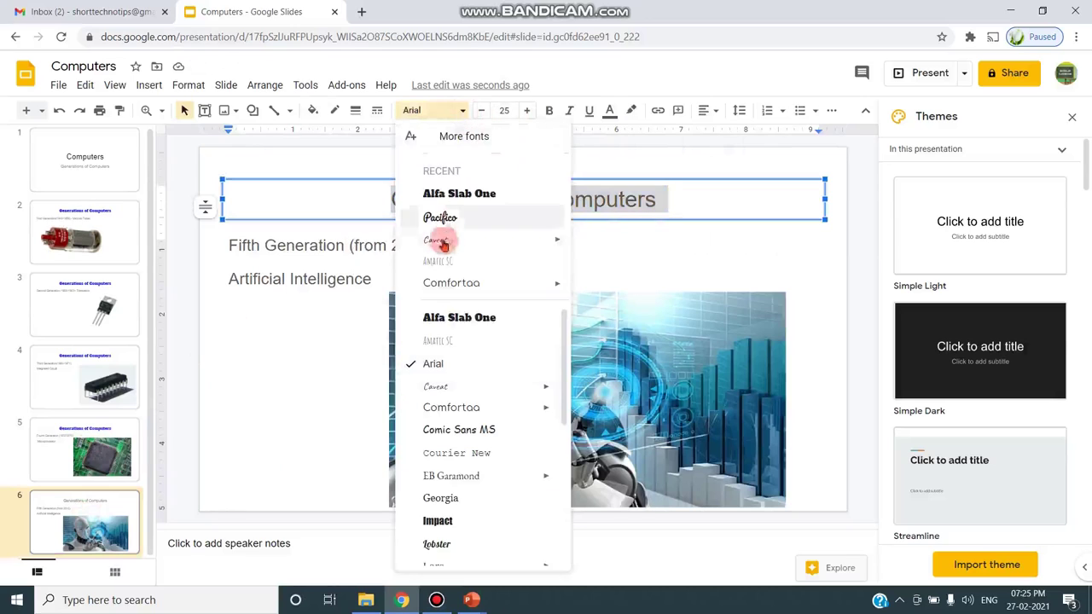
{"action": "left_click", "coordinate": [441, 316]}
{"action": "left_click", "coordinate": [609, 110]}
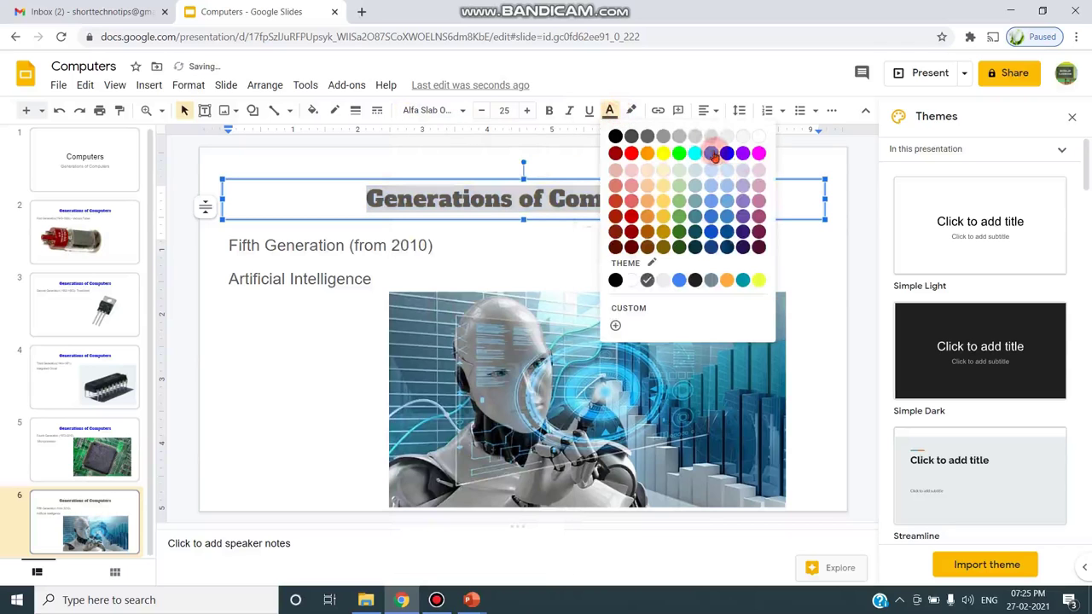
{"action": "left_click", "coordinate": [726, 152]}
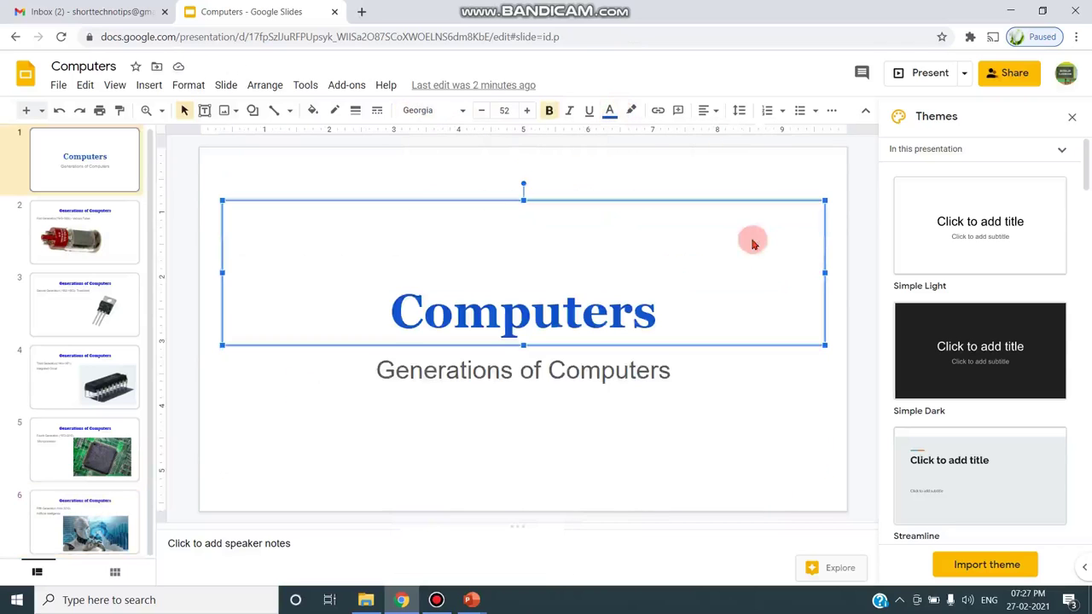
{"action": "left_click", "coordinate": [230, 360]}
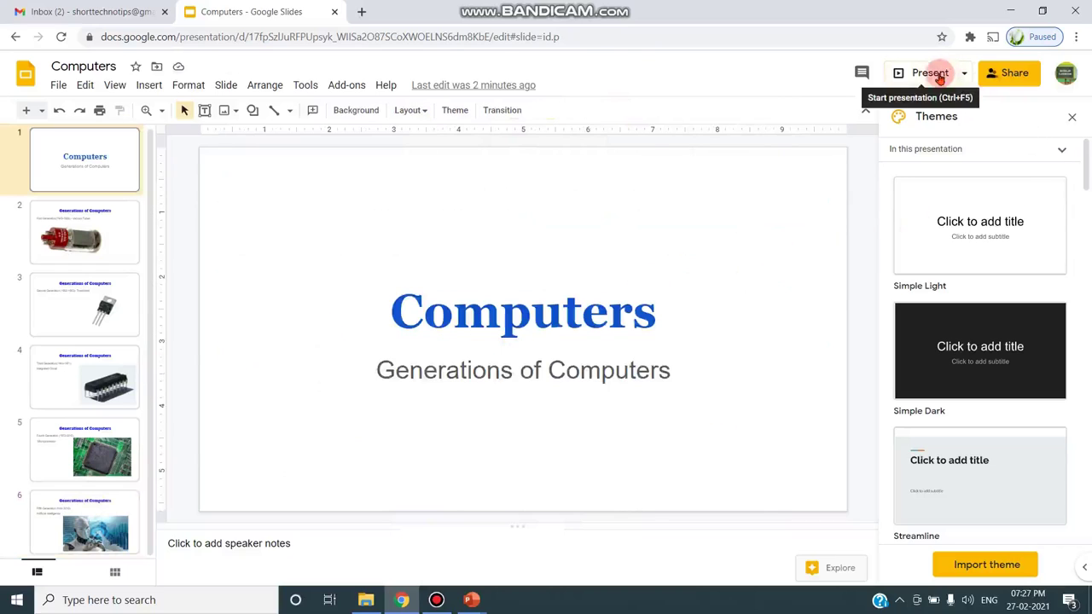
{"action": "left_click", "coordinate": [931, 78]}
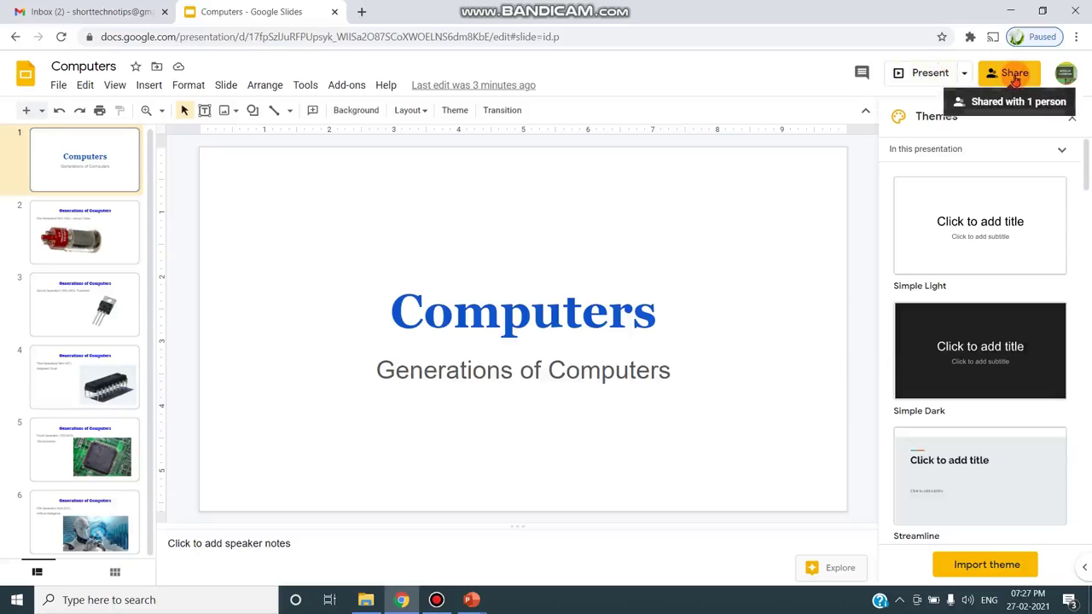
{"action": "left_click", "coordinate": [1015, 77]}
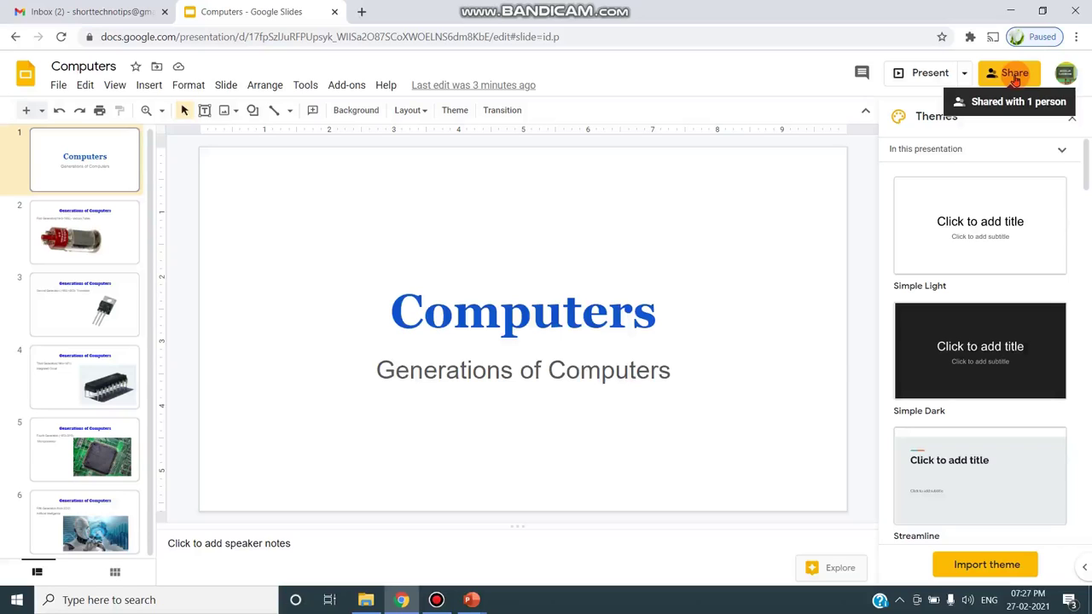
{"action": "left_click", "coordinate": [930, 83]}
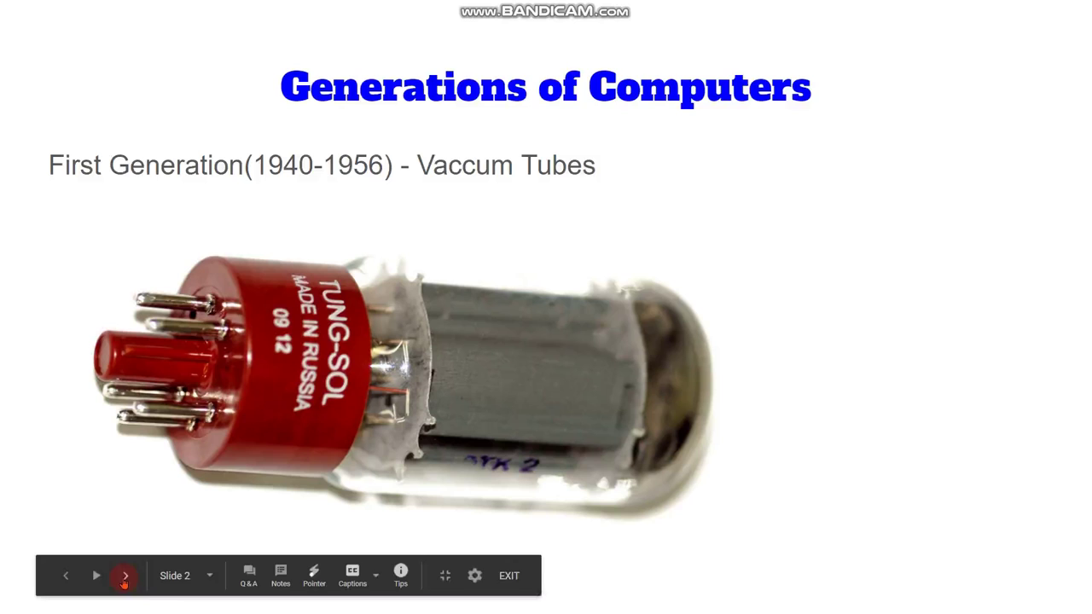
- Advance the slideshow from slide 1 through slide 6, then exit back to the editor
{"action": "left_click", "coordinate": [125, 577]}
{"action": "left_click", "coordinate": [125, 578]}
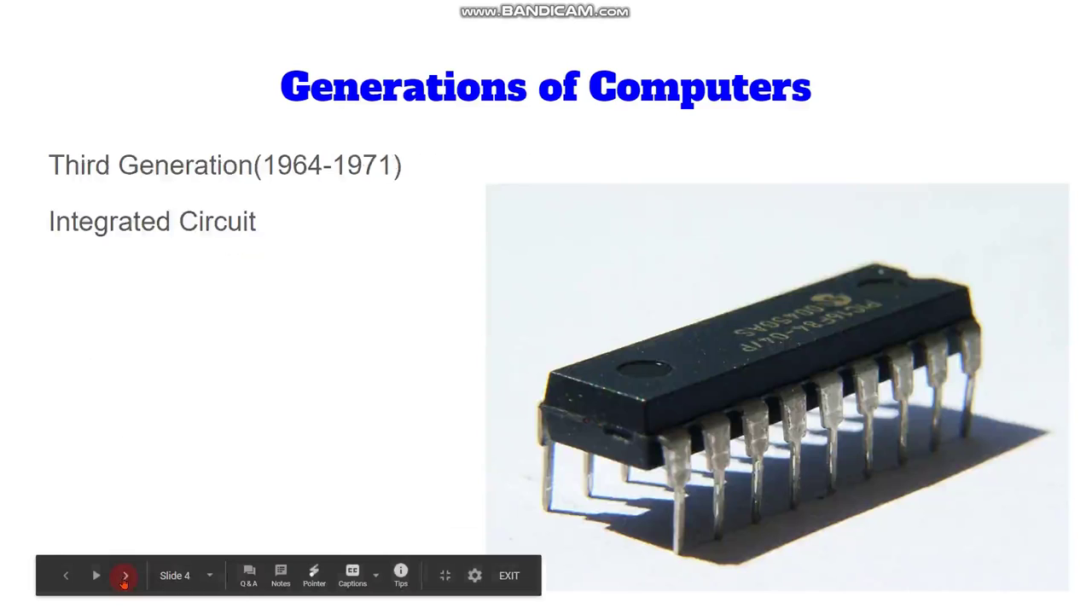
{"action": "left_click", "coordinate": [125, 578]}
{"action": "left_click", "coordinate": [124, 578]}
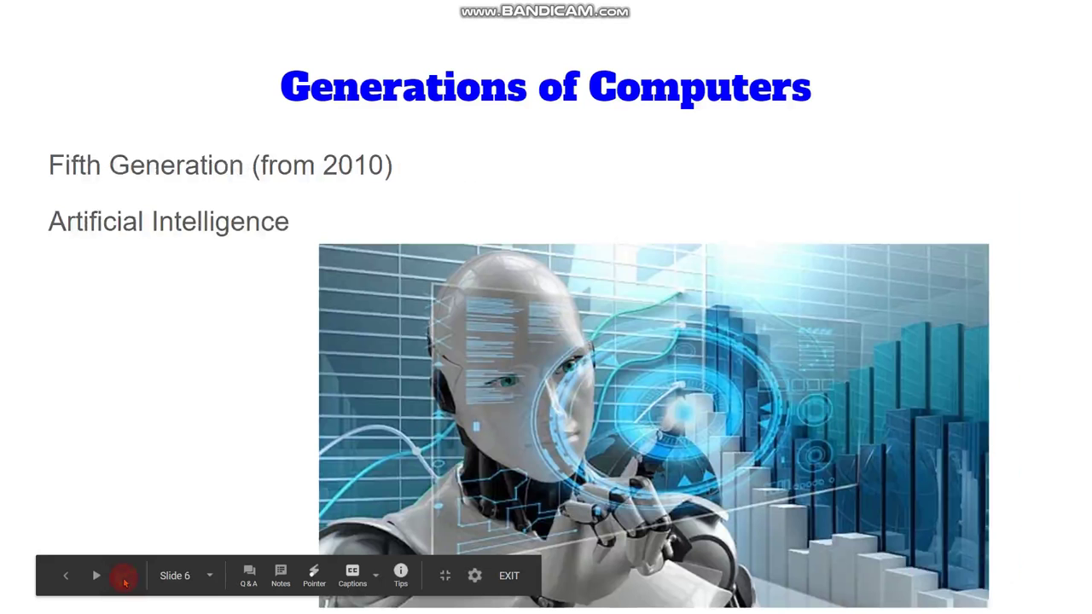
{"action": "left_click", "coordinate": [509, 580]}
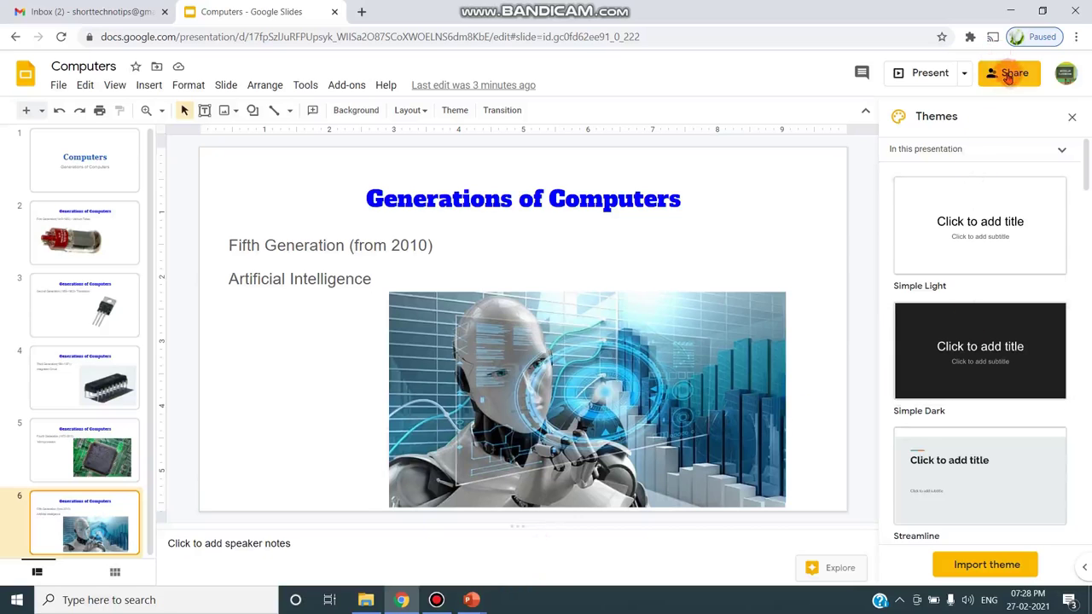
- Share the deck with the pasted contact as an Editor, then step back one slide
{"action": "left_click", "coordinate": [1009, 77]}
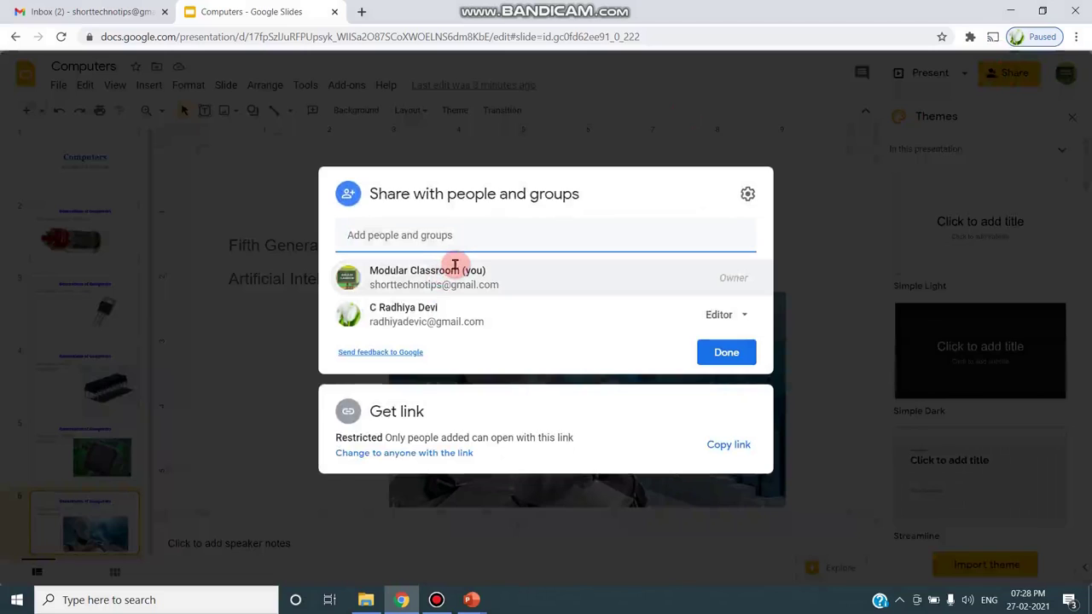
{"action": "mouse_move", "coordinate": [457, 266]}
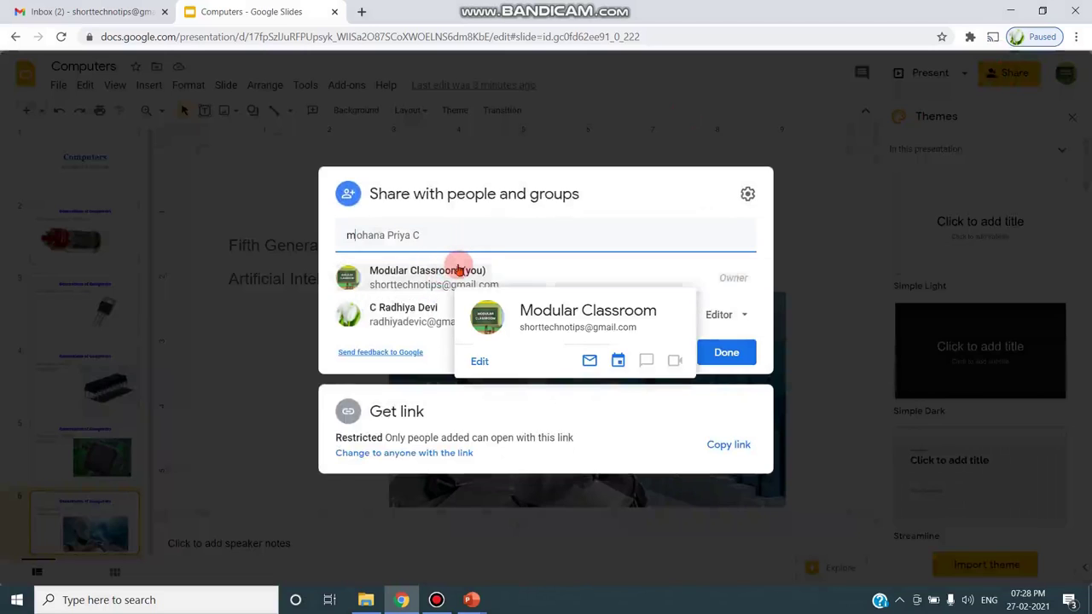
{"action": "mouse_move", "coordinate": [422, 272]}
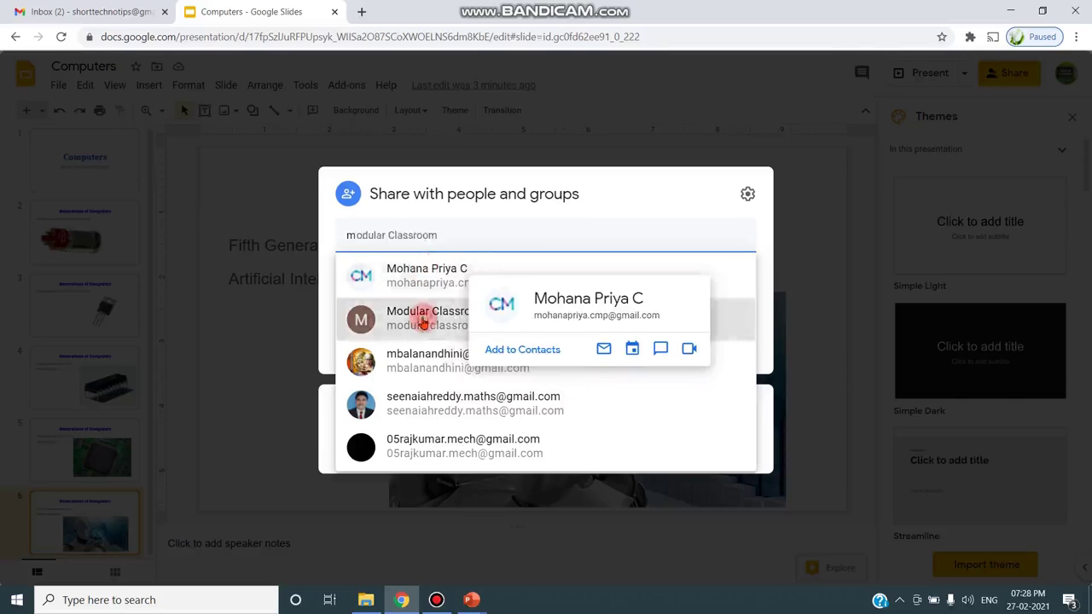
{"action": "left_click", "coordinate": [419, 314]}
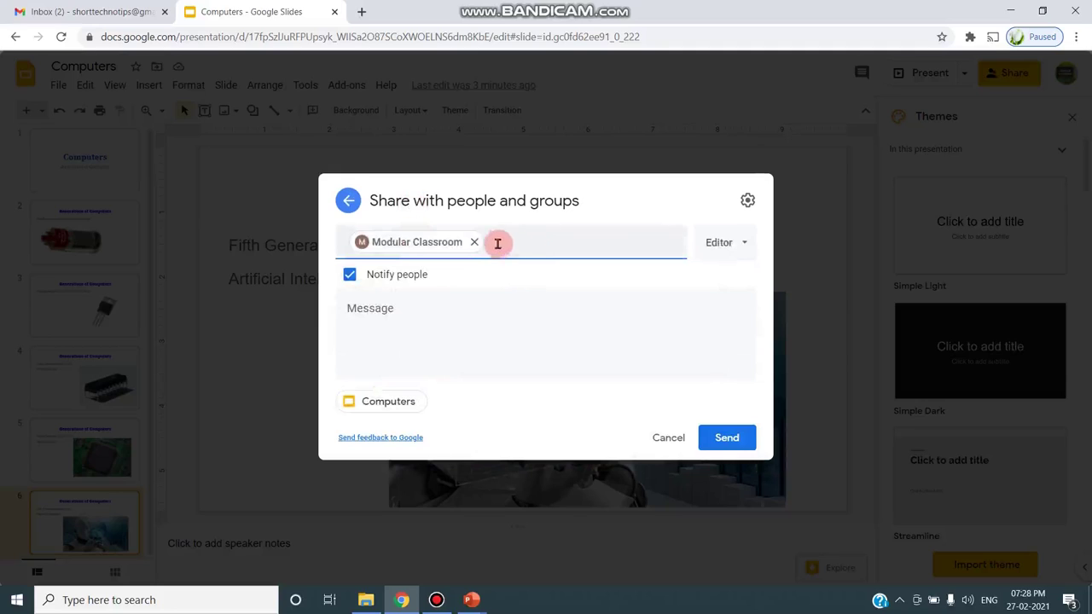
{"action": "left_click", "coordinate": [749, 243]}
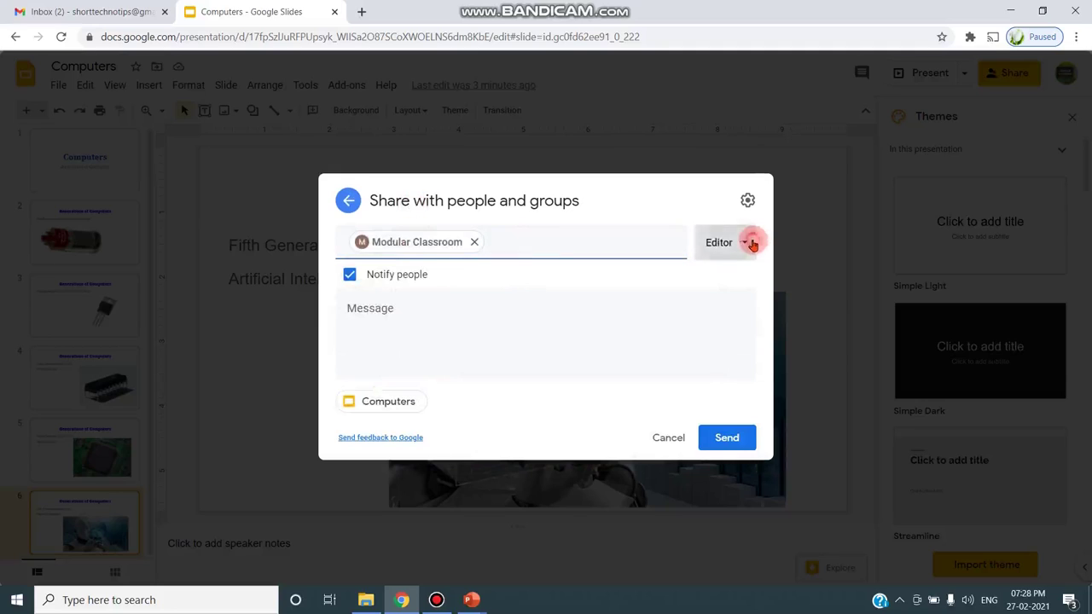
{"action": "left_click", "coordinate": [732, 439]}
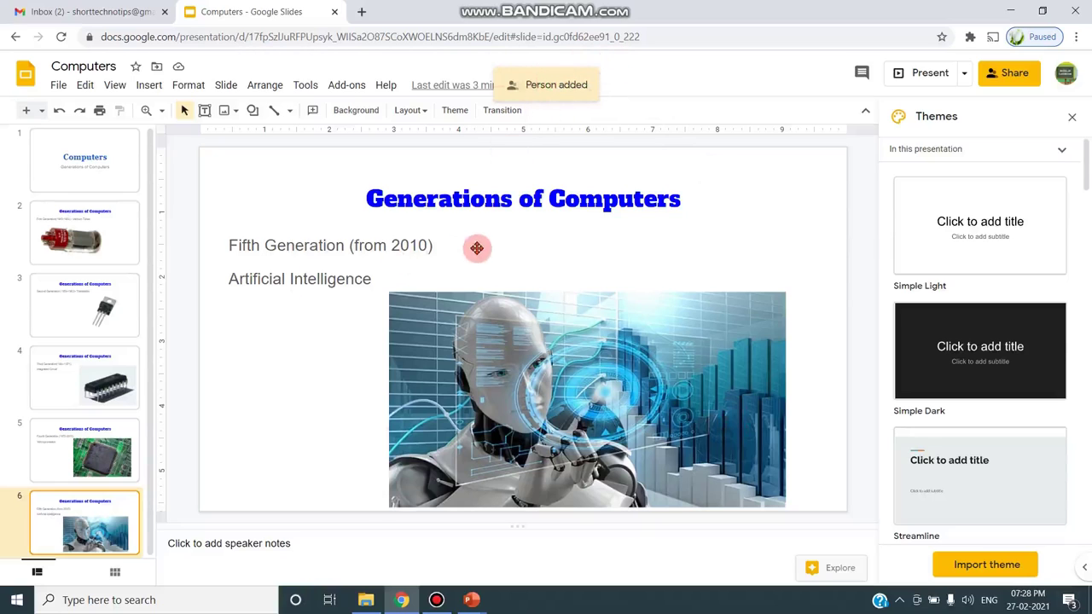
{"action": "key", "text": "Up"}
{"action": "key", "text": "Up"}
{"action": "key", "text": "Up"}
{"action": "key", "text": "Up"}
{"action": "key", "text": "Up"}
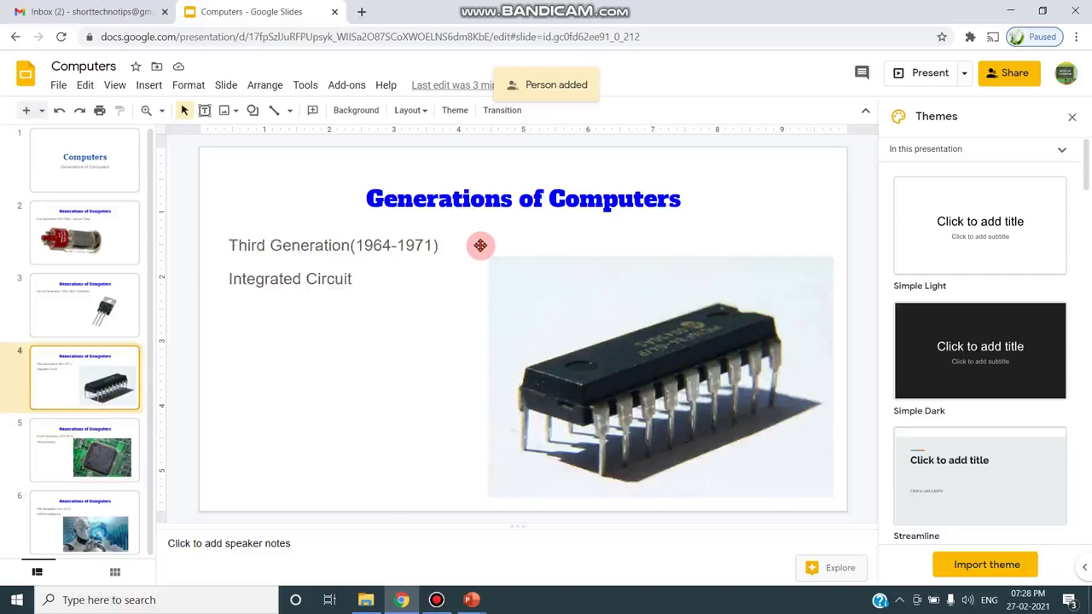